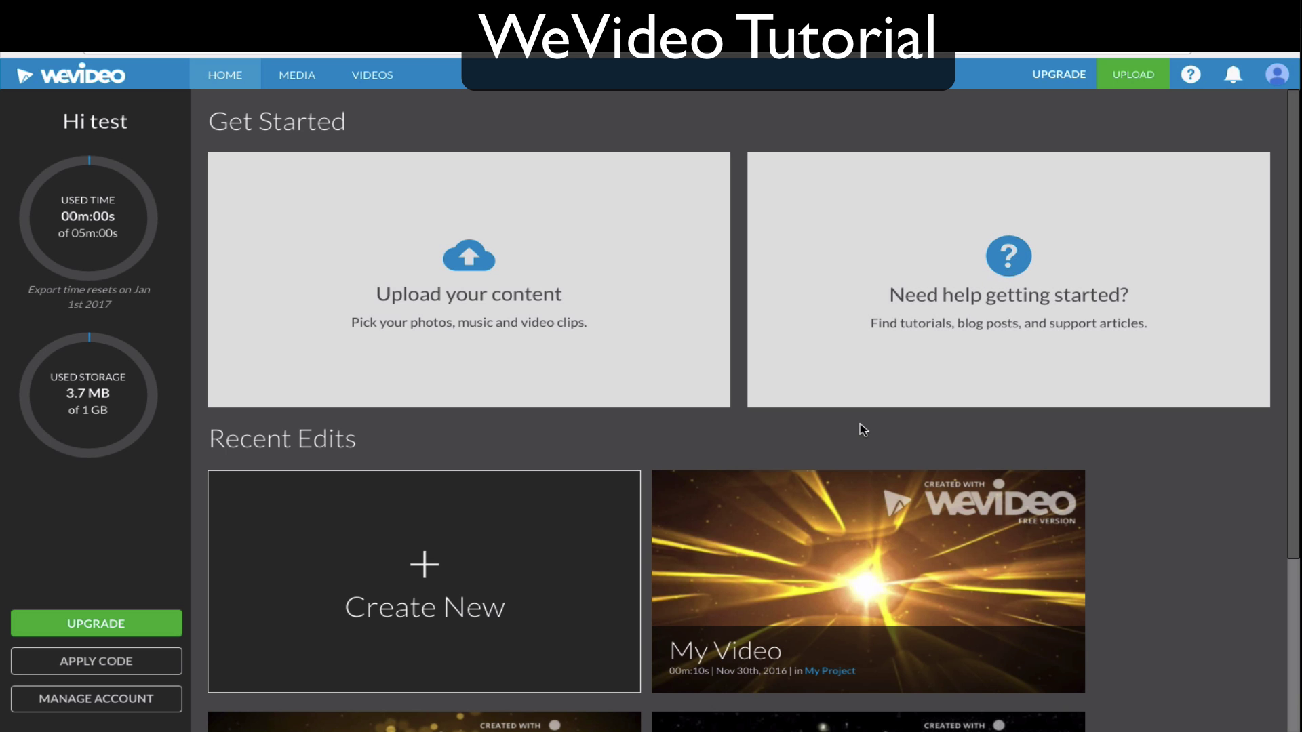
# Open the file upload window and close it without uploading anything
pyautogui.scroll(-3, 864, 429)
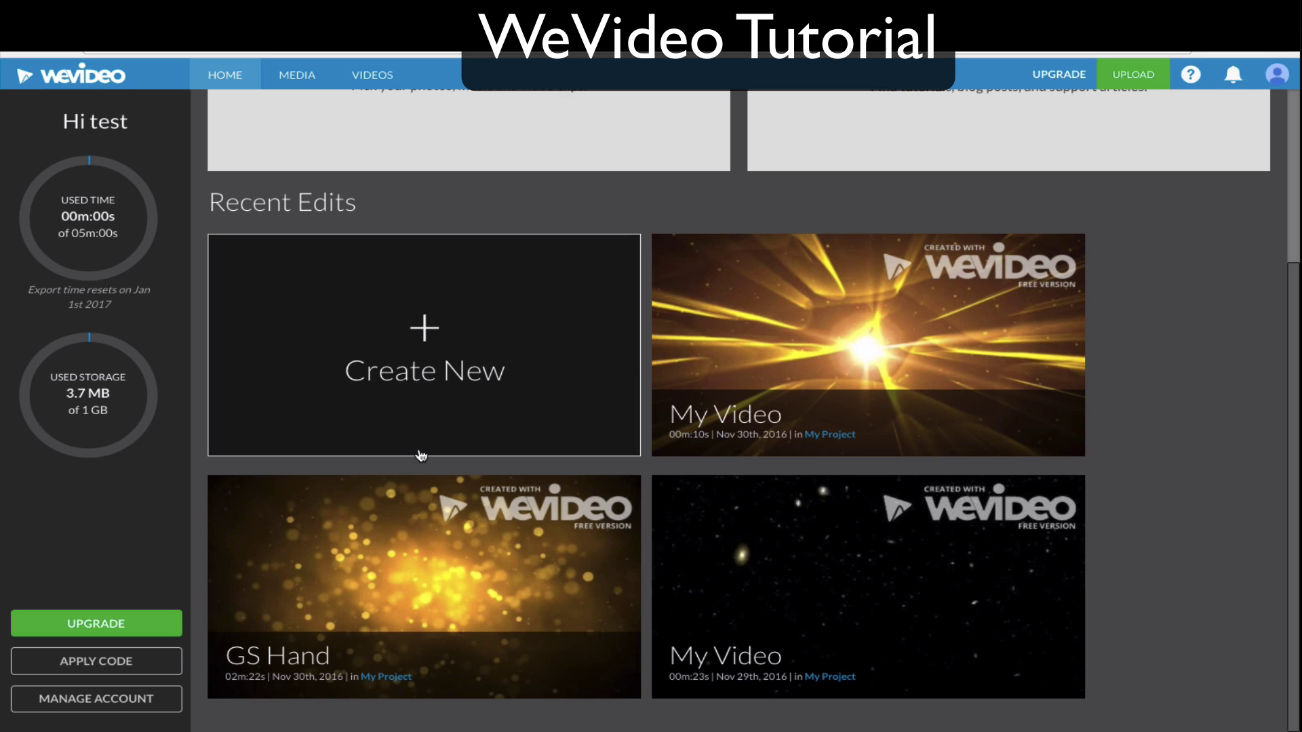
pyautogui.scroll(3, 433, 421)
pyautogui.scroll(-1, 446, 374)
pyautogui.scroll(1, 447, 371)
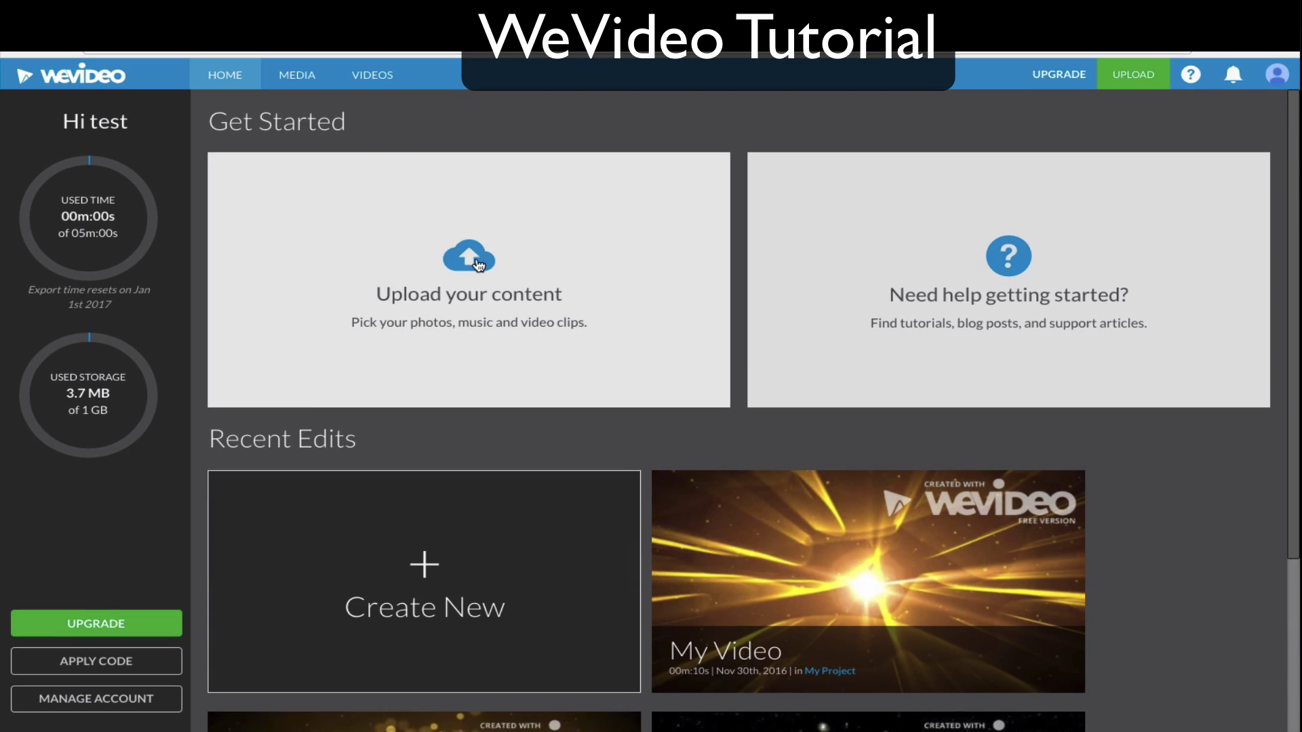
pyautogui.click(477, 265)
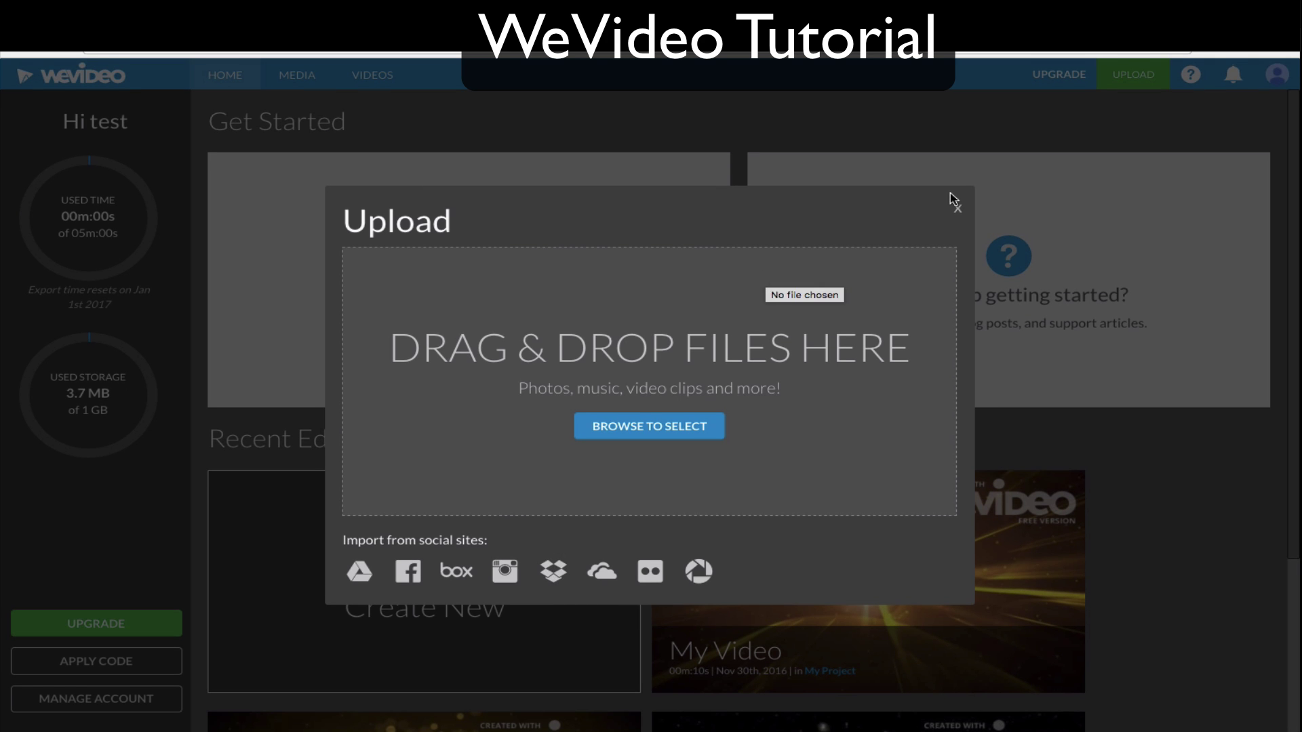
pyautogui.click(956, 214)
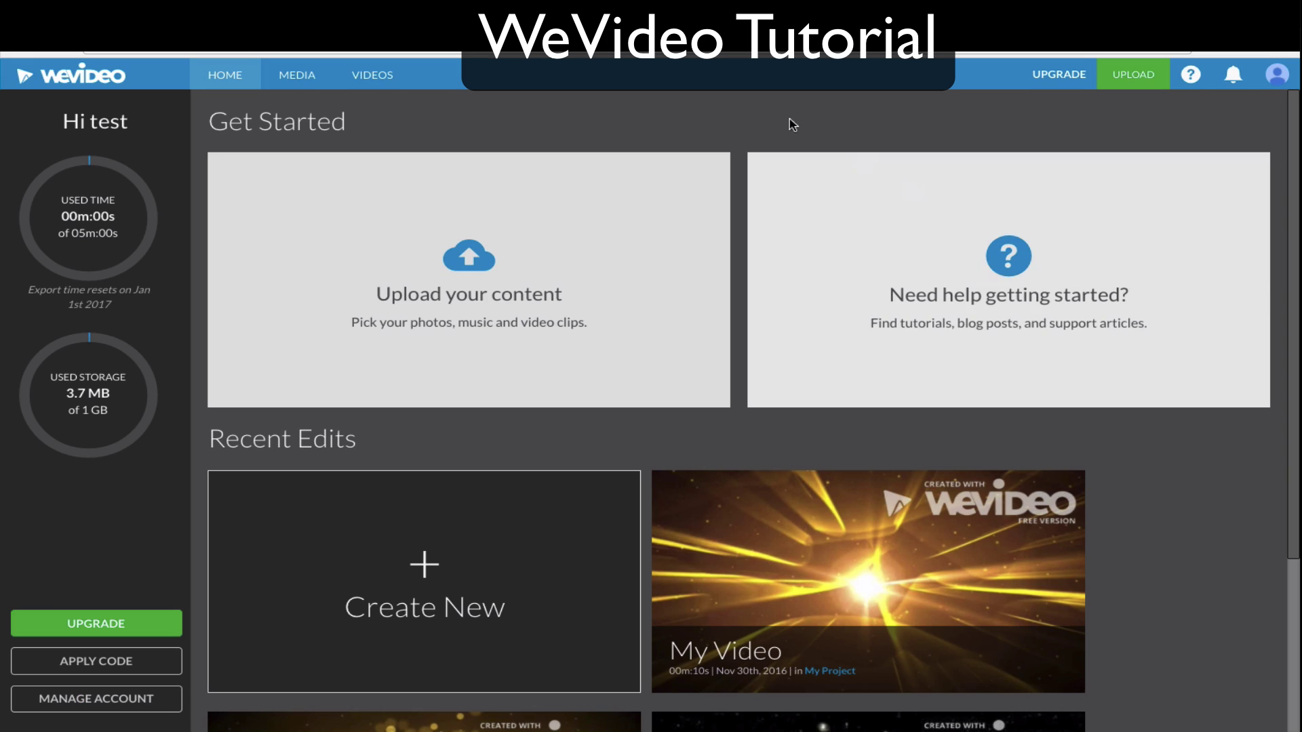
# Filter My Media to Videos, reset the filter to All, then go to My Videos
pyautogui.click(331, 76)
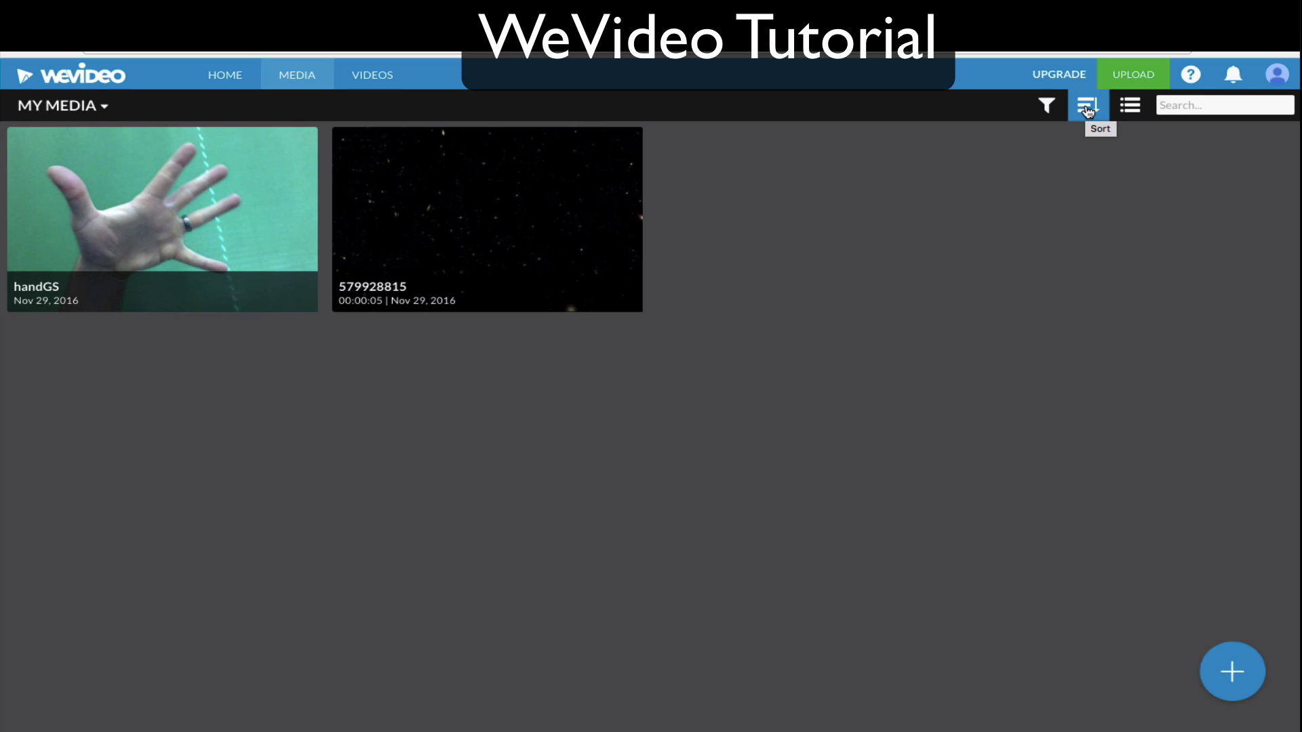
pyautogui.click(1046, 107)
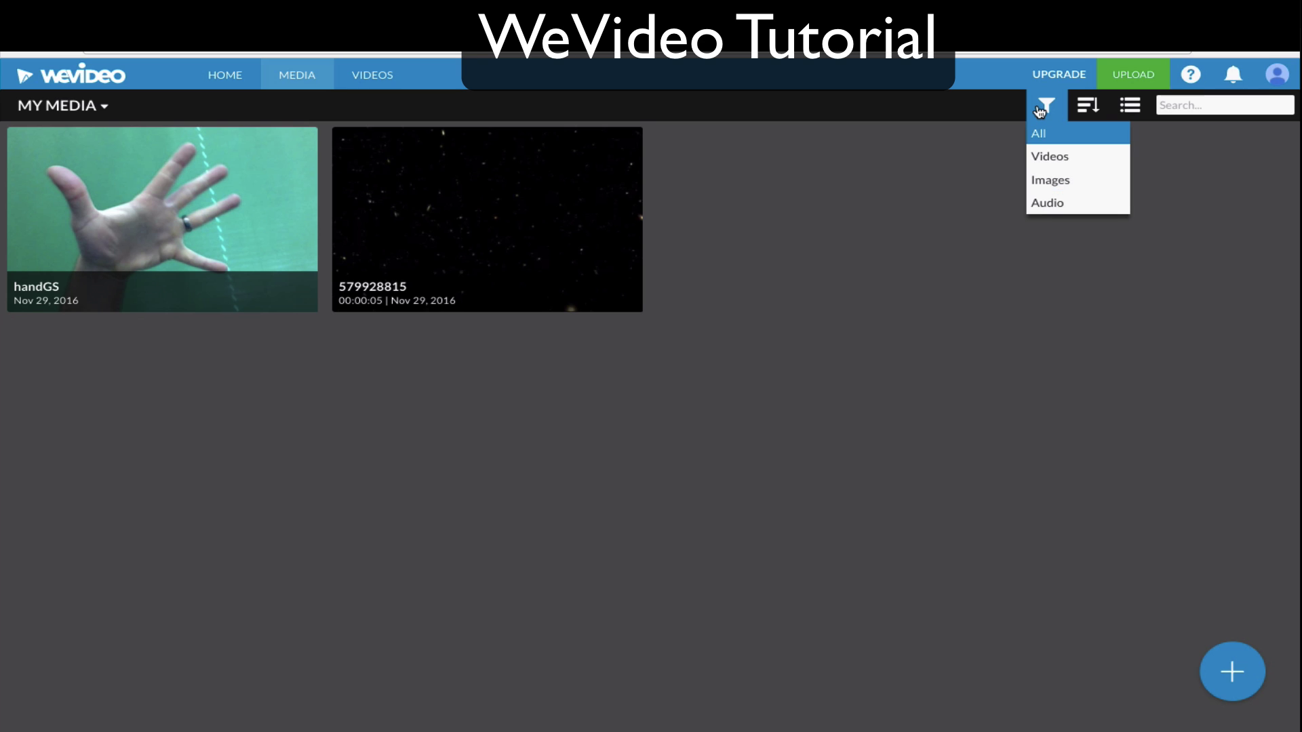
pyautogui.click(1042, 159)
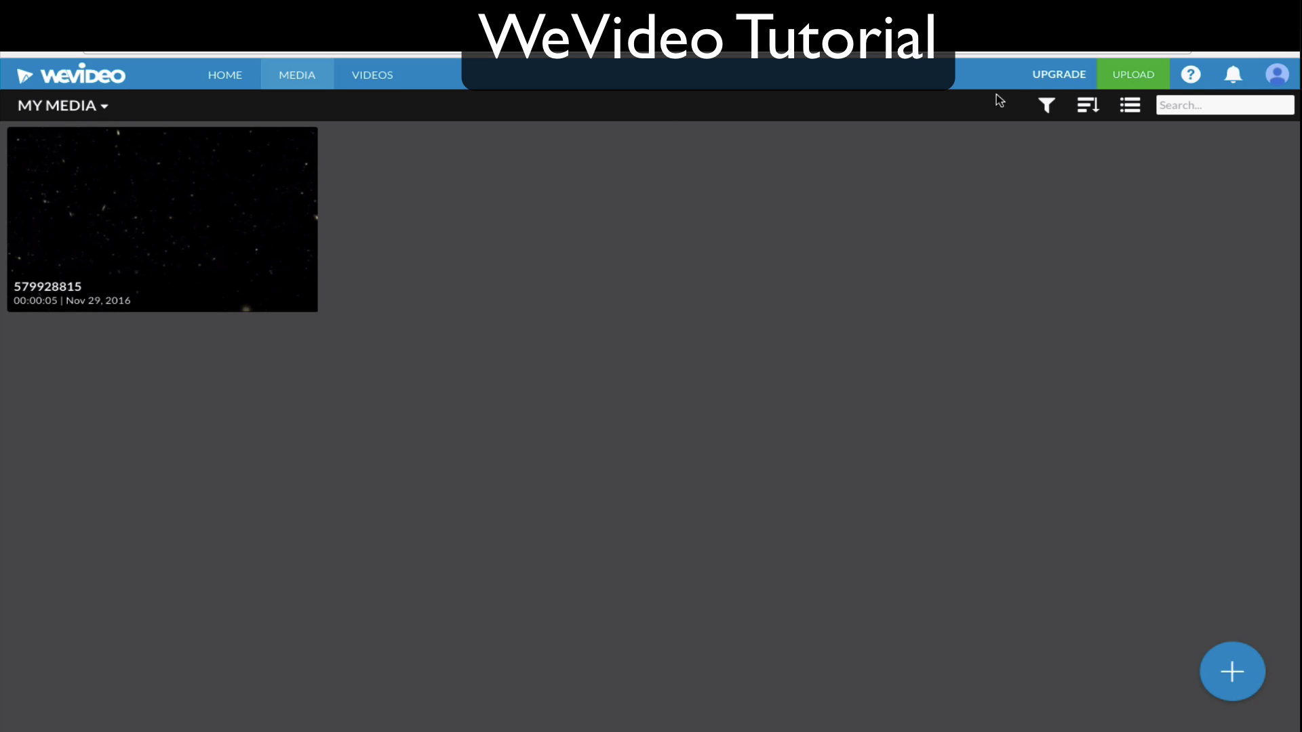
pyautogui.click(1046, 106)
pyautogui.click(1052, 150)
pyautogui.click(1046, 106)
pyautogui.click(1041, 132)
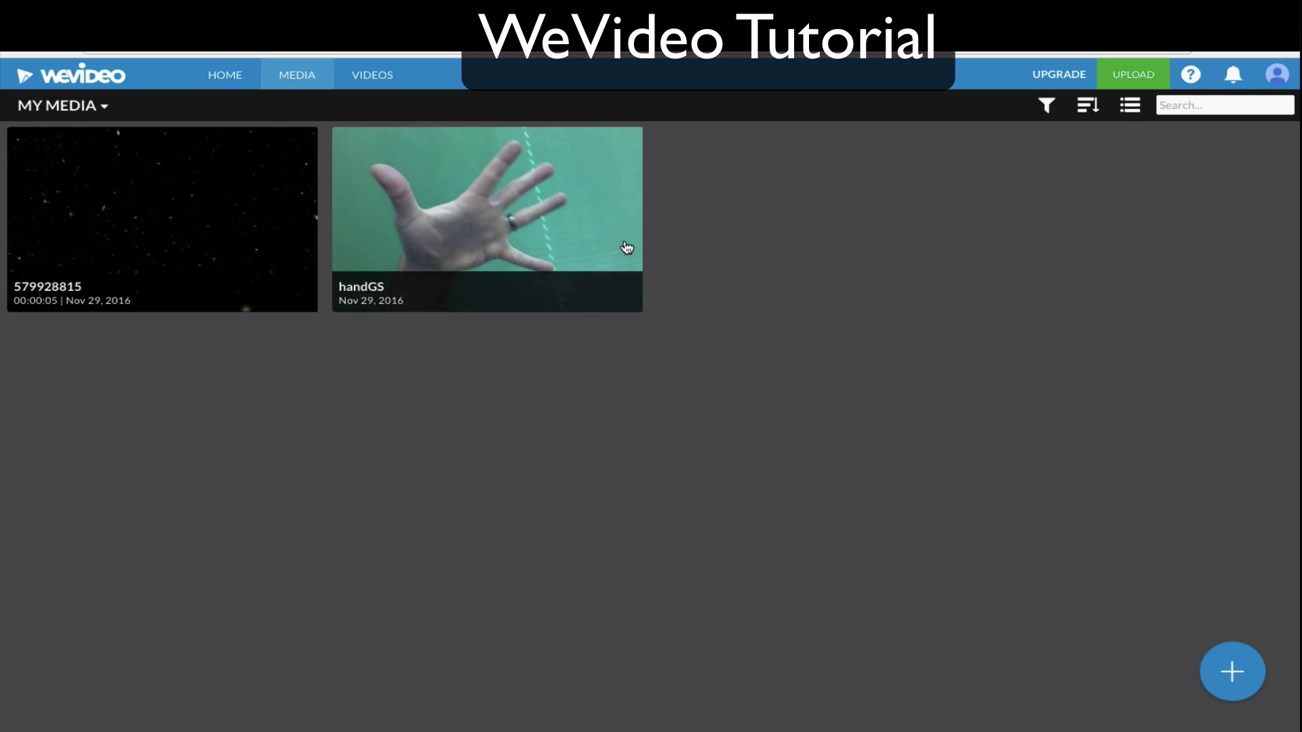
pyautogui.click(368, 75)
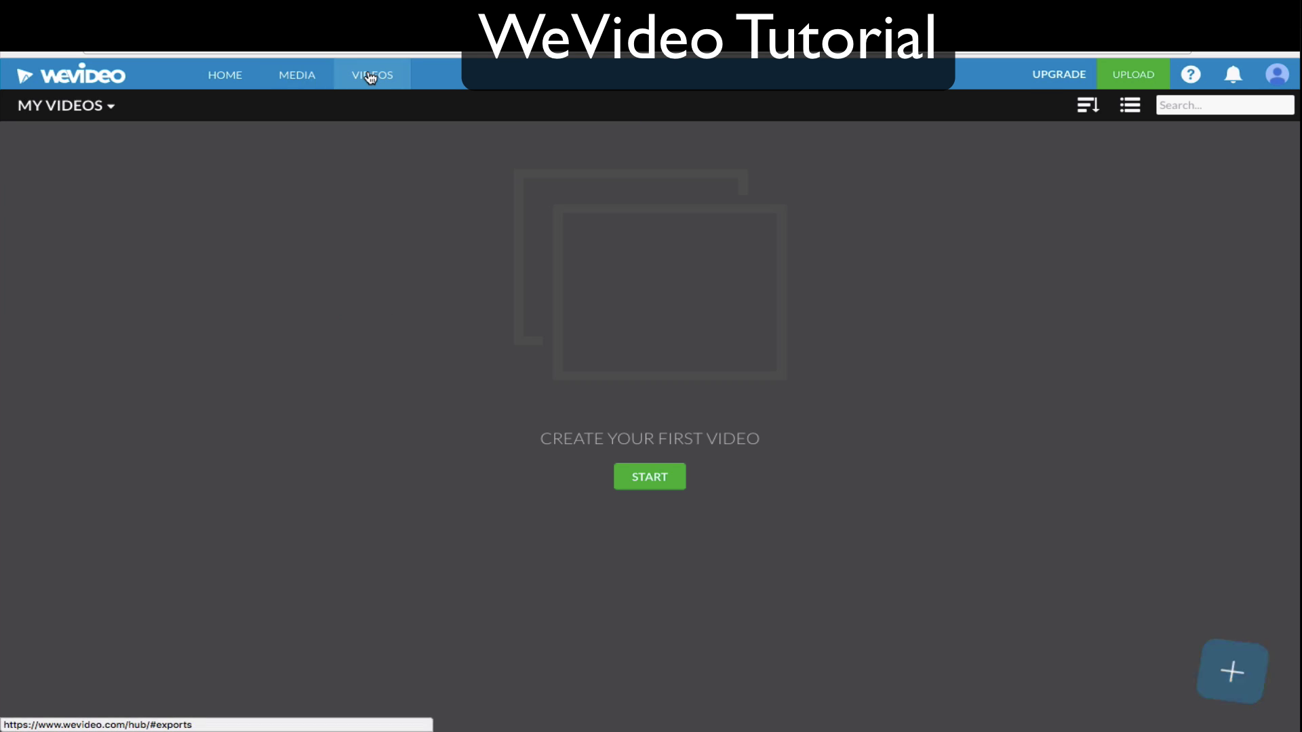
# Start a new video with clip 579928815 on Video 2 and handGS on Video 1
pyautogui.click(652, 483)
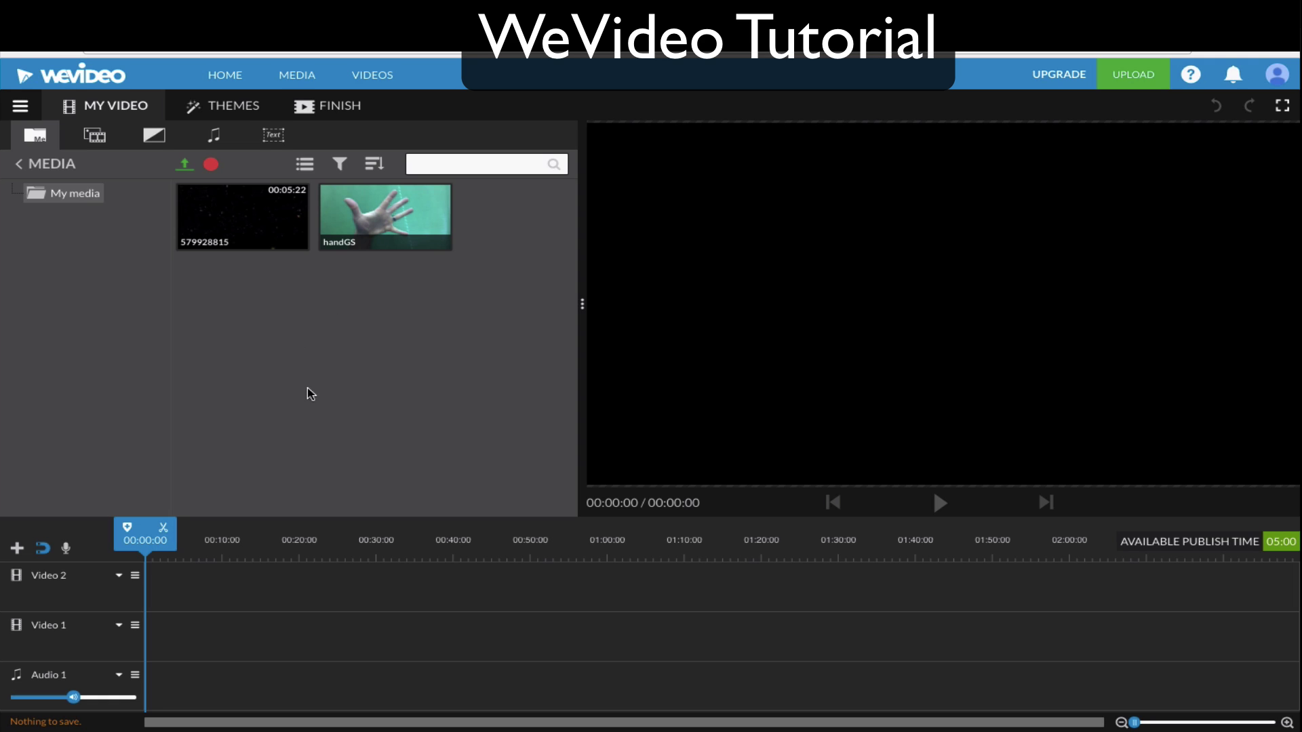
pyautogui.moveTo(275, 220); pyautogui.dragTo(164, 581)
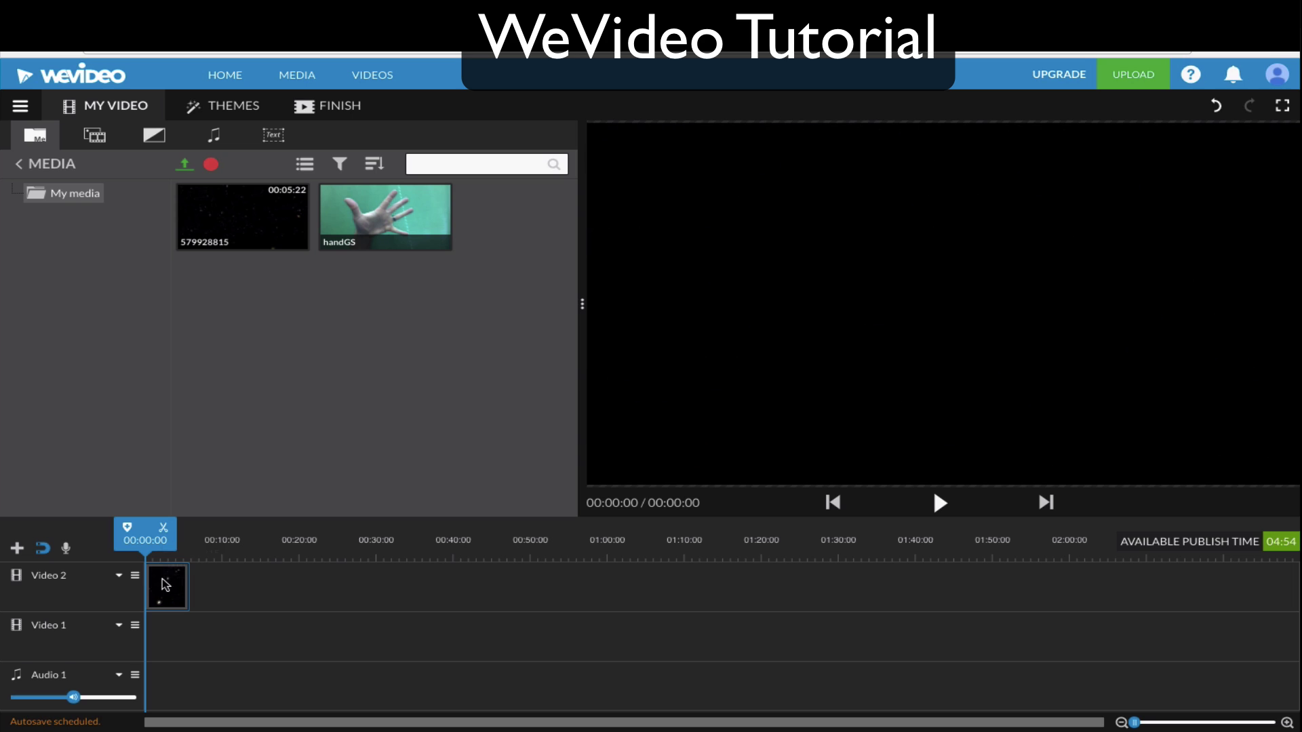
pyautogui.moveTo(393, 223); pyautogui.dragTo(162, 632)
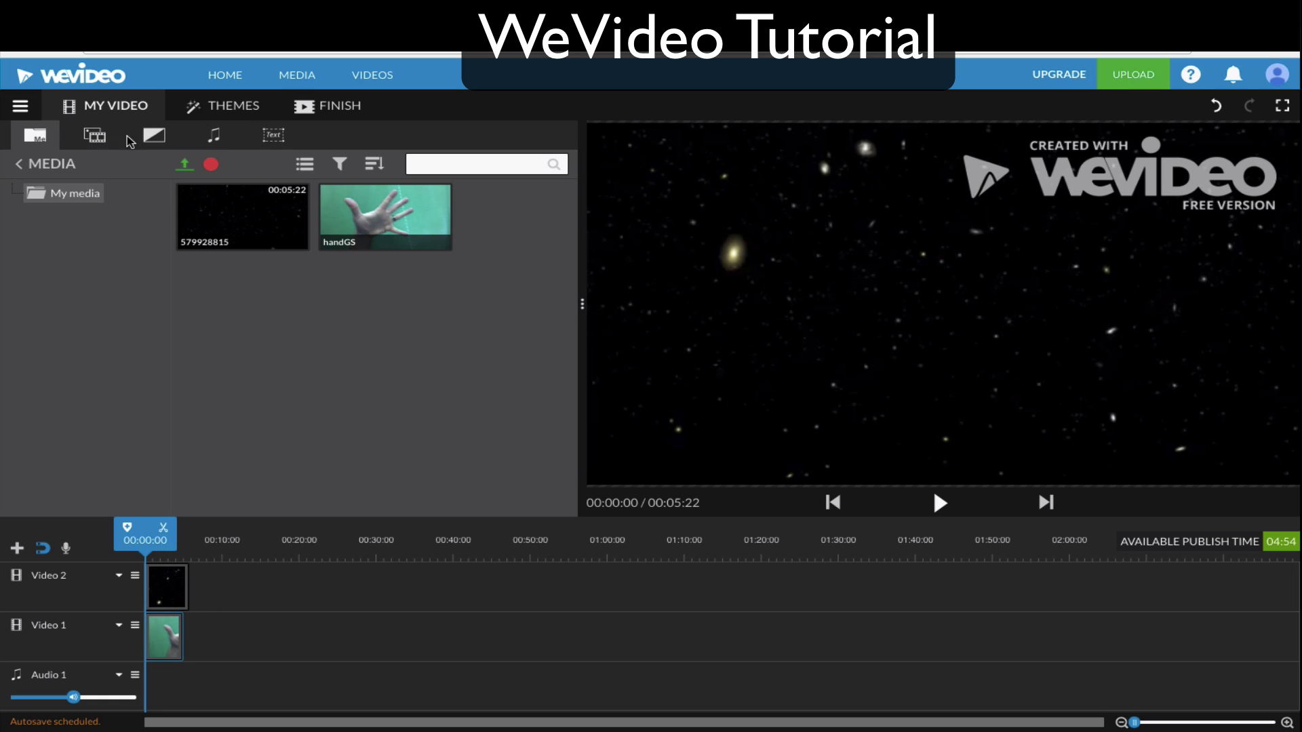
# Add Inspiration - Mega Music to Audio 1 and lower its volume to about 54%
pyautogui.click(212, 135)
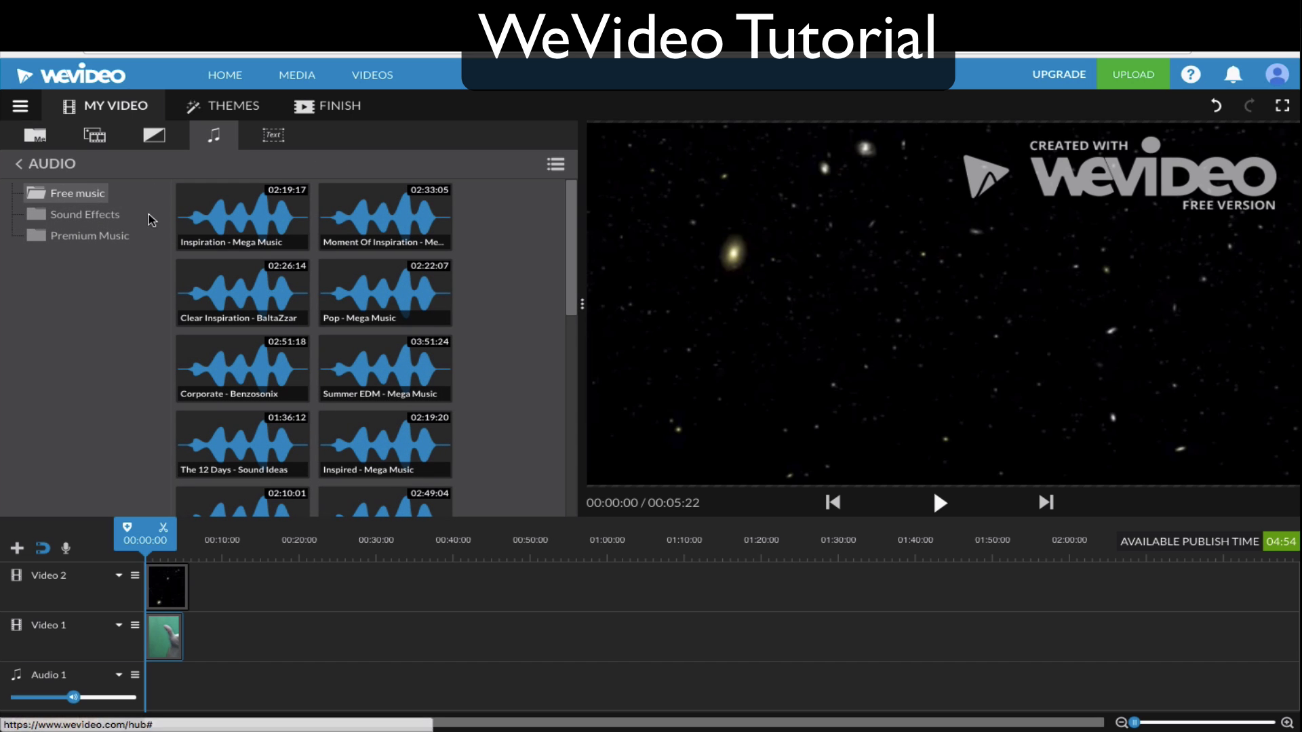
pyautogui.click(195, 228)
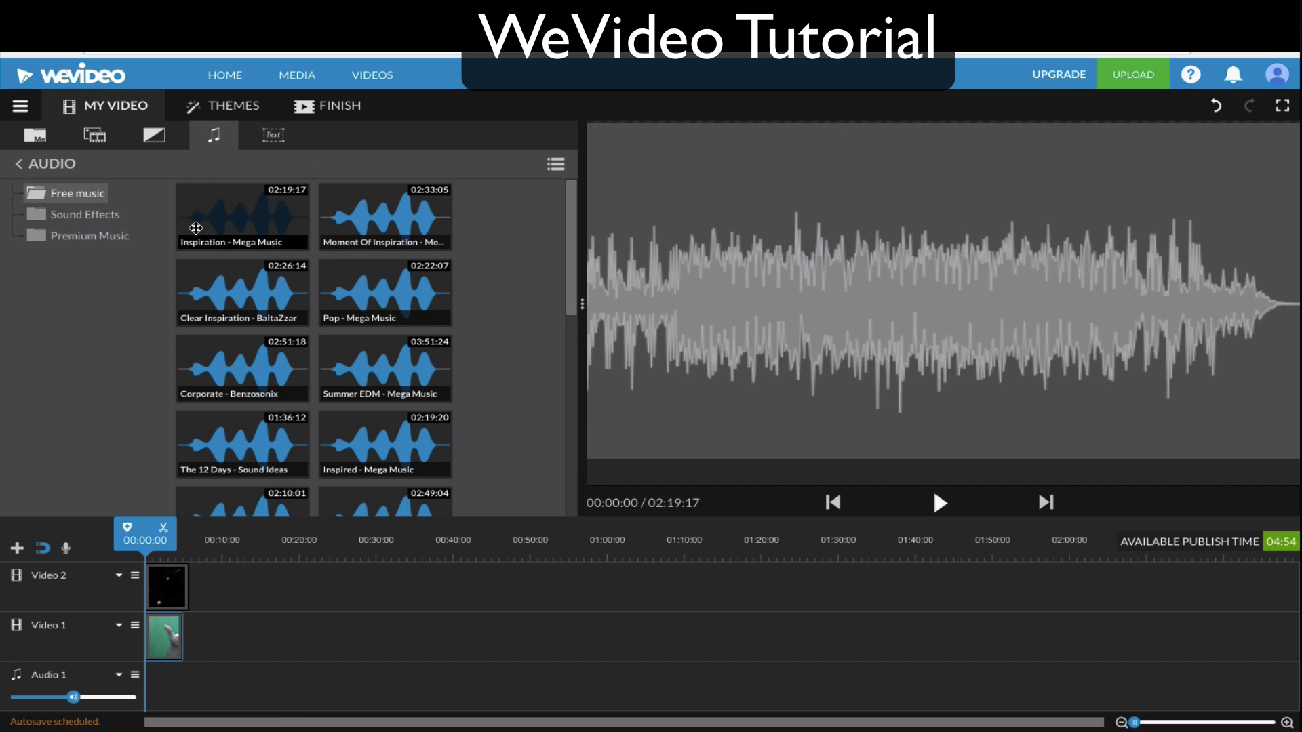
pyautogui.moveTo(230, 214); pyautogui.dragTo(157, 703)
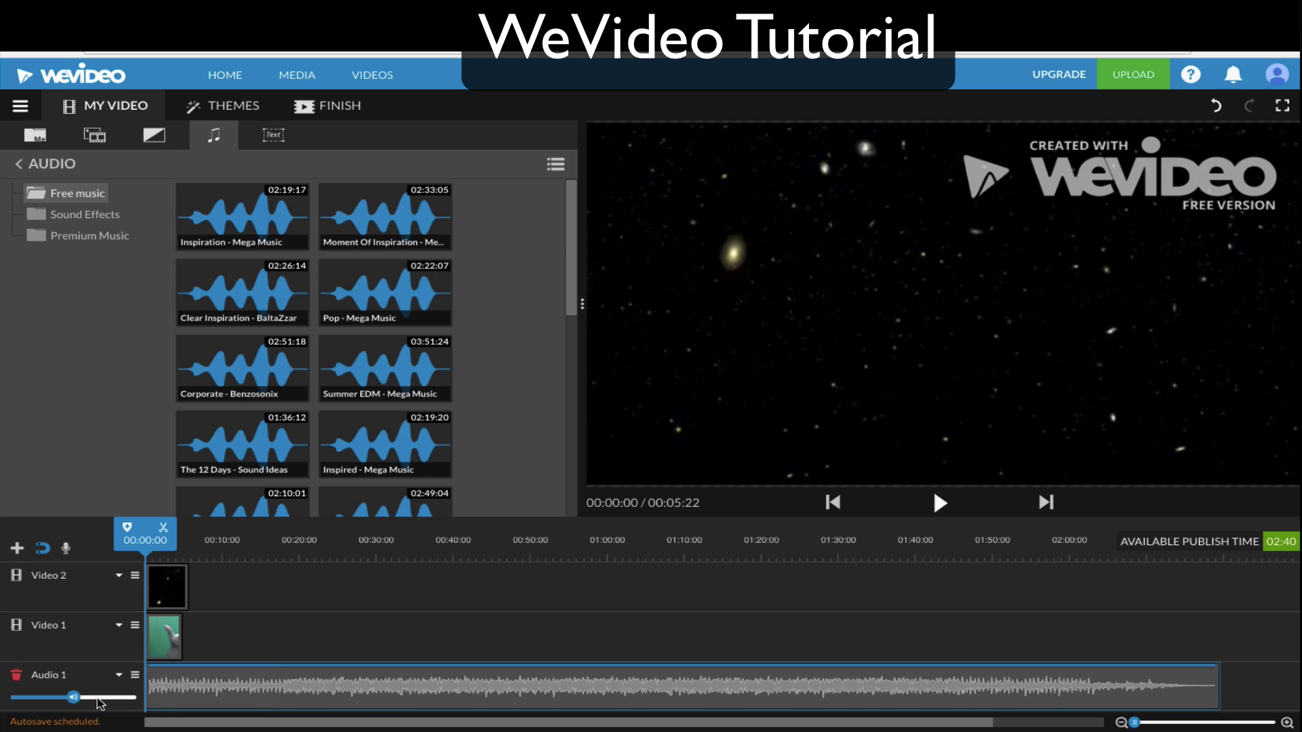
pyautogui.moveTo(76, 699)
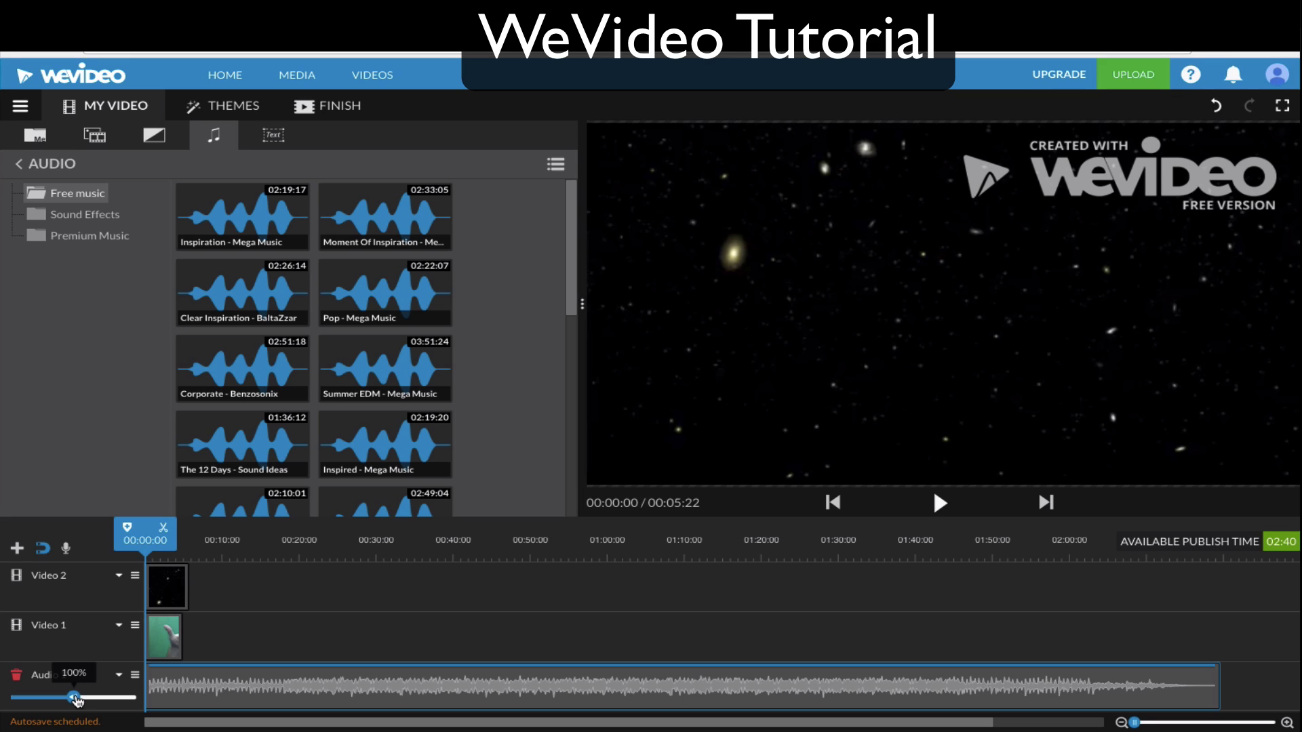
pyautogui.moveTo(77, 701); pyautogui.dragTo(44, 700)
pyautogui.click(936, 498)
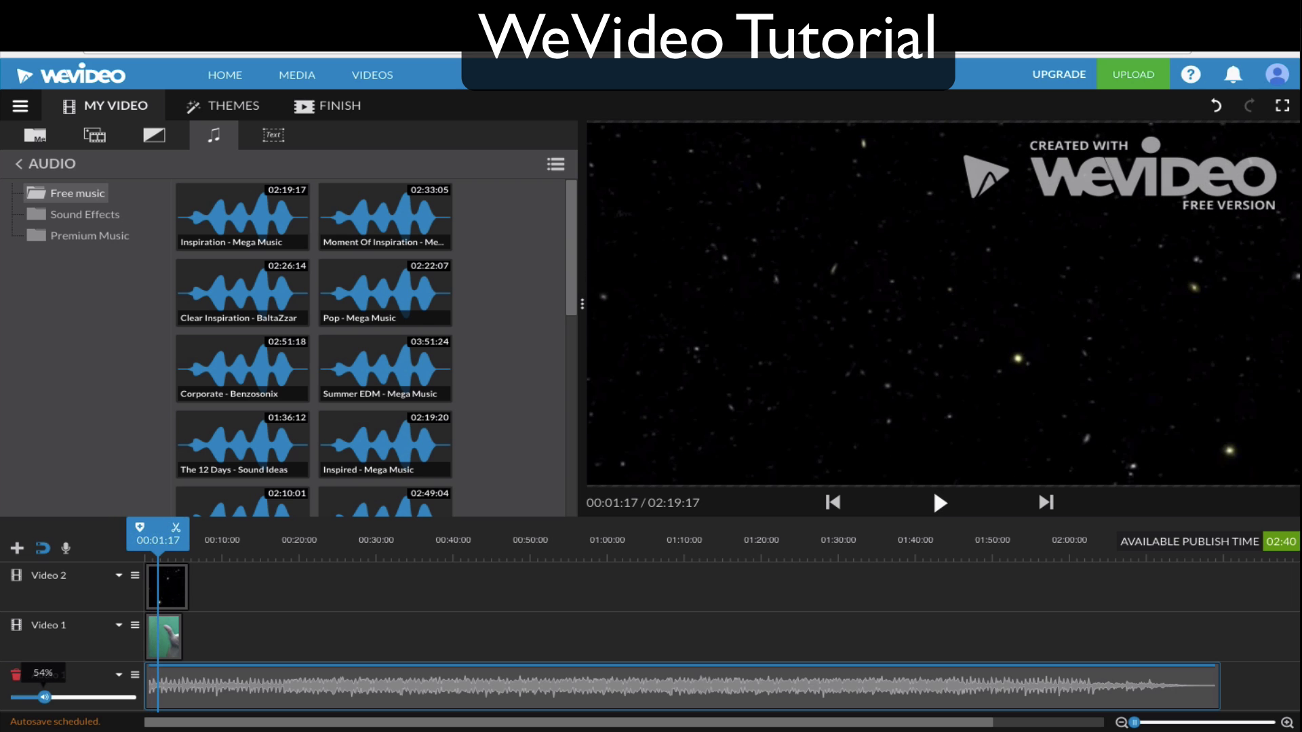
pyautogui.click(173, 594)
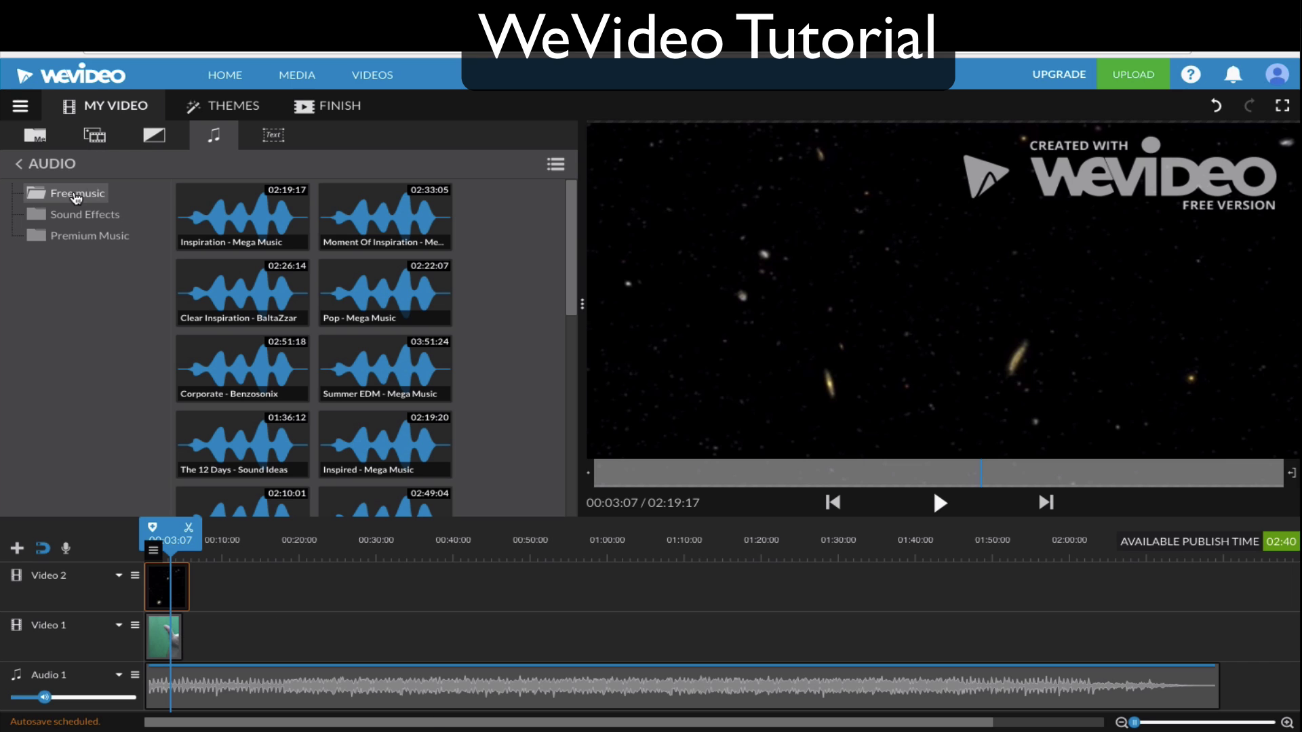
# Show the uploaded media, then open and close the handGS clip's Transform settings unchanged
pyautogui.click(51, 141)
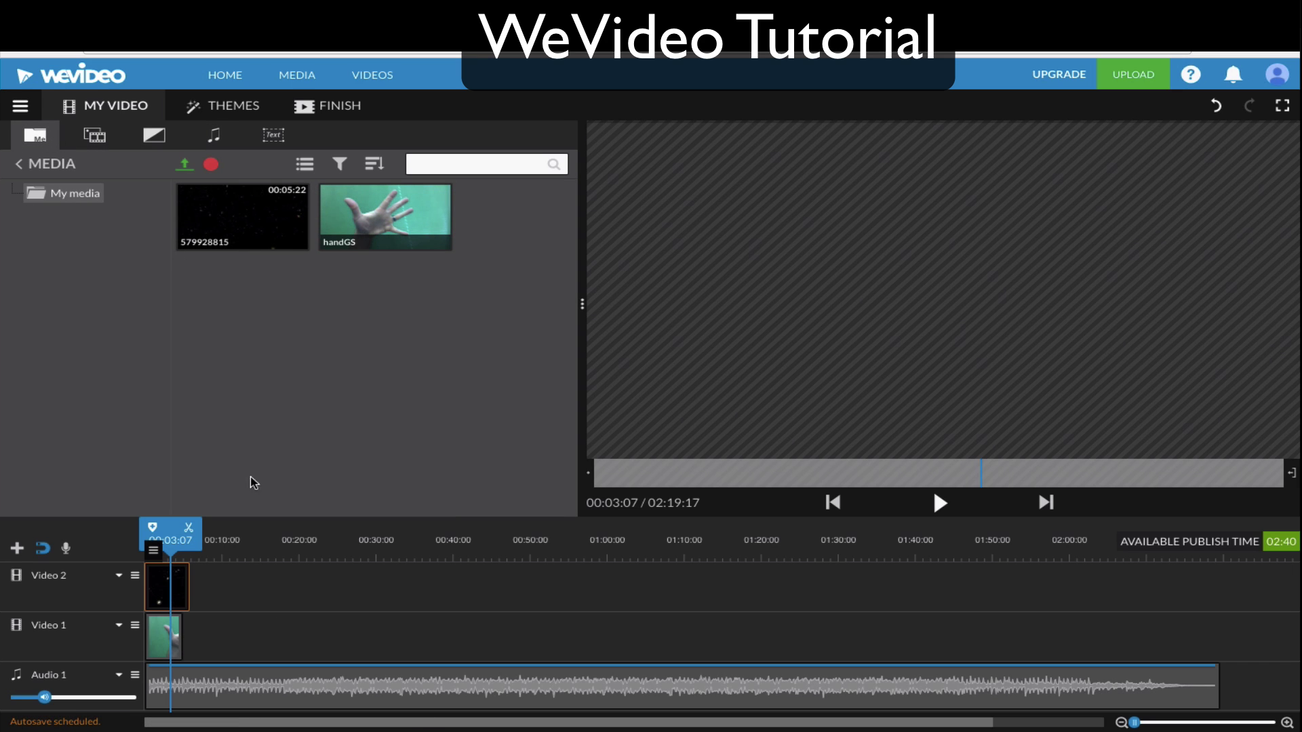
pyautogui.click(167, 634)
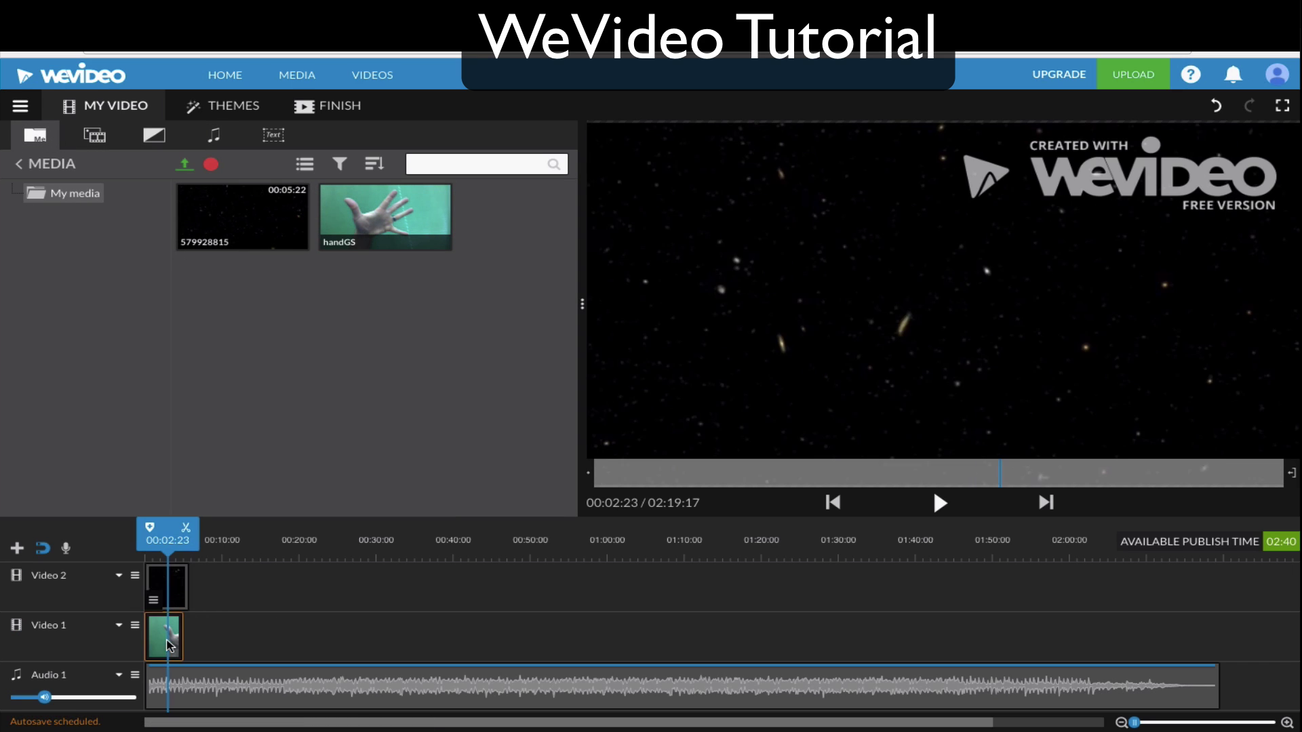
pyautogui.click(172, 644)
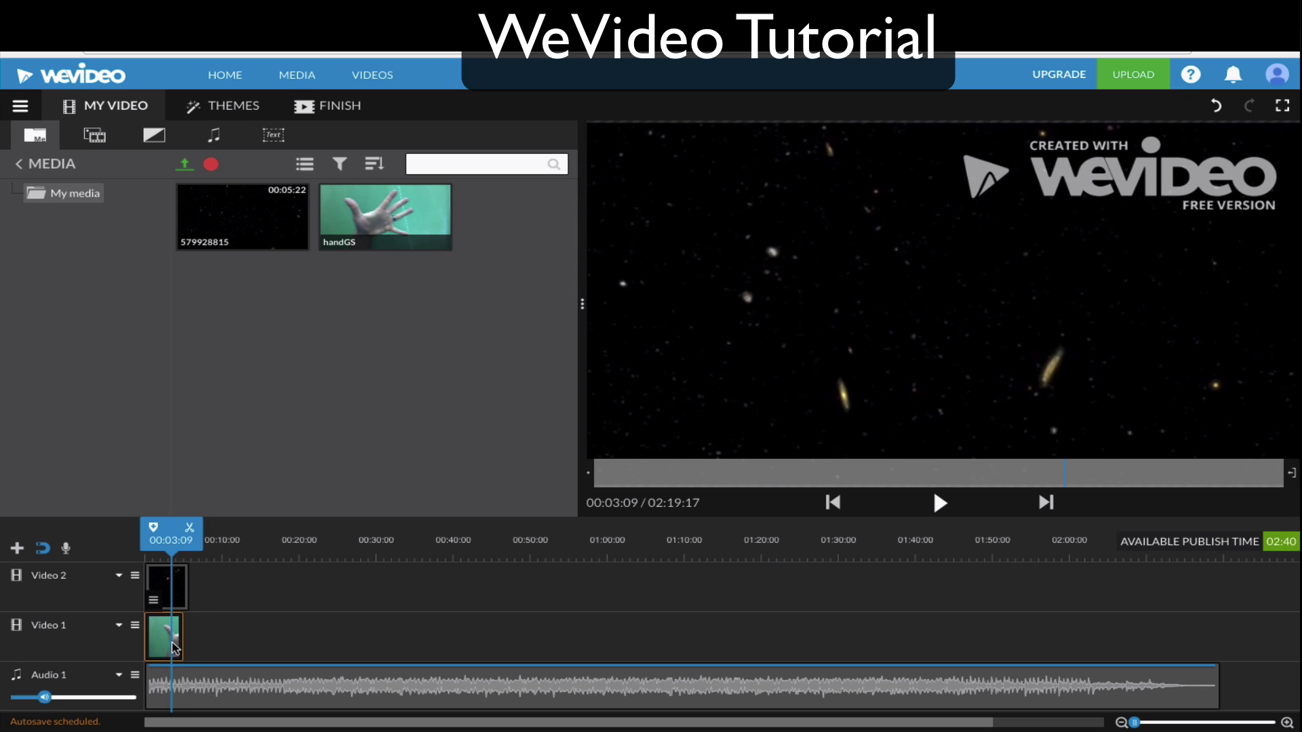
pyautogui.click(167, 583)
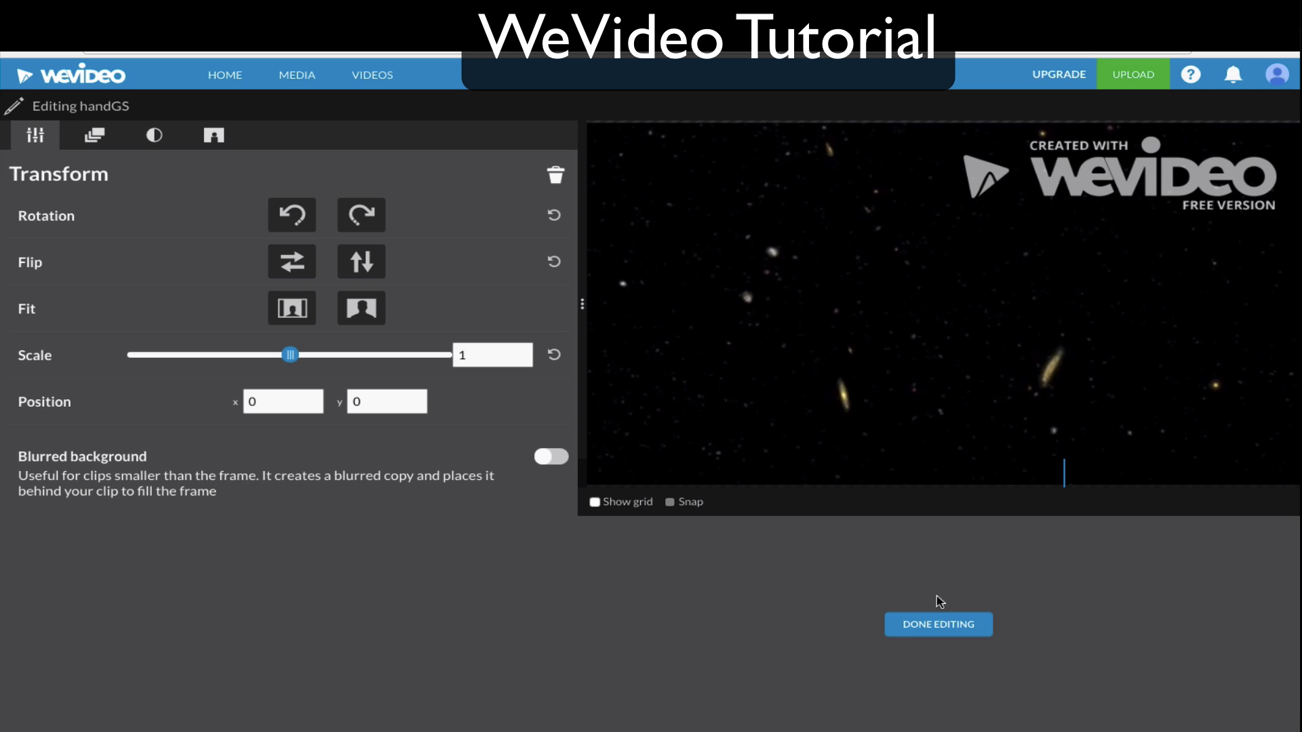
pyautogui.click(940, 617)
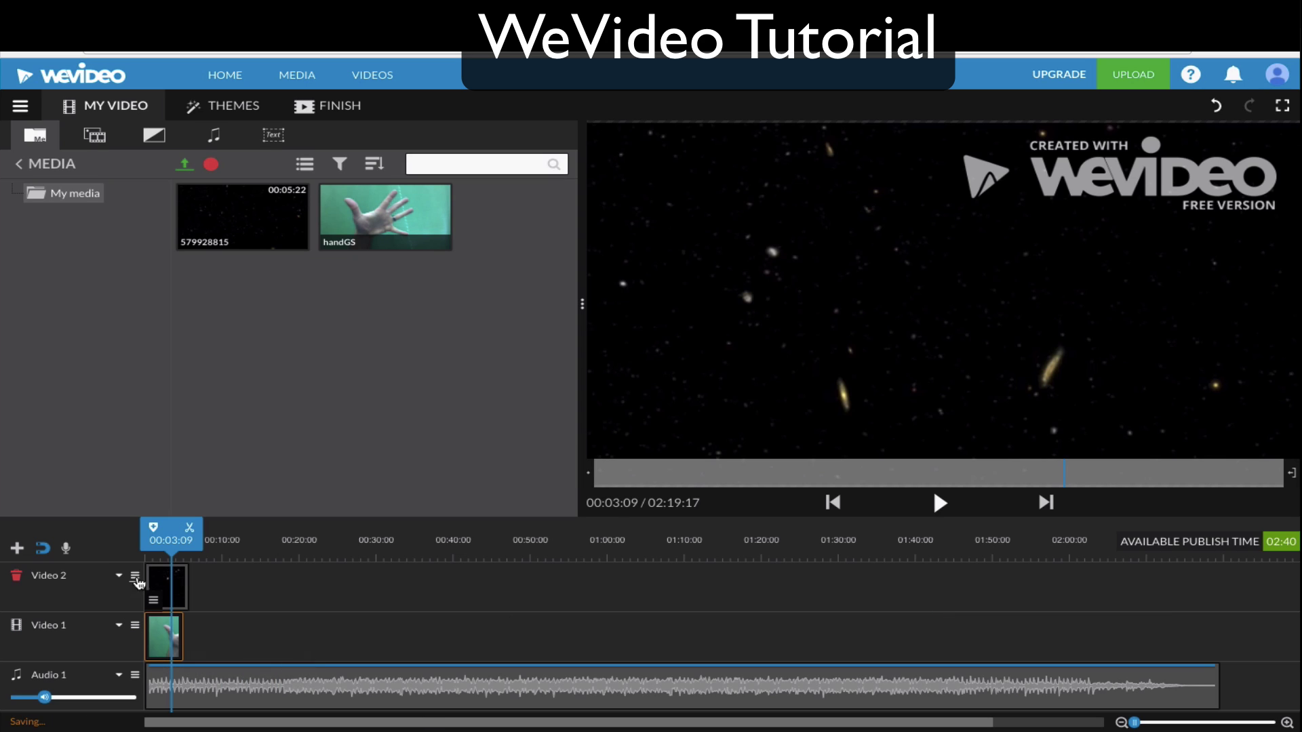
pyautogui.click(171, 581)
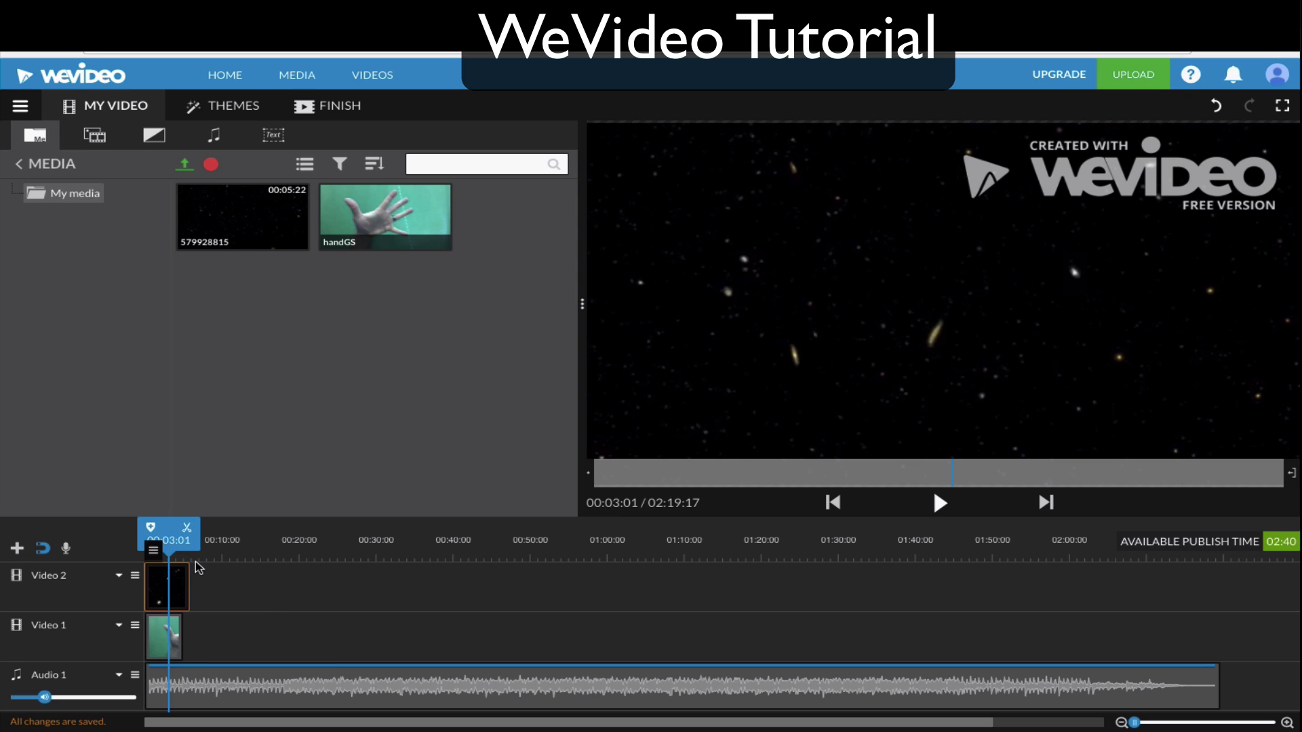
# Shorten the starfield clip on Video 2 to end around 00:05:00
pyautogui.moveTo(169, 553); pyautogui.dragTo(186, 553)
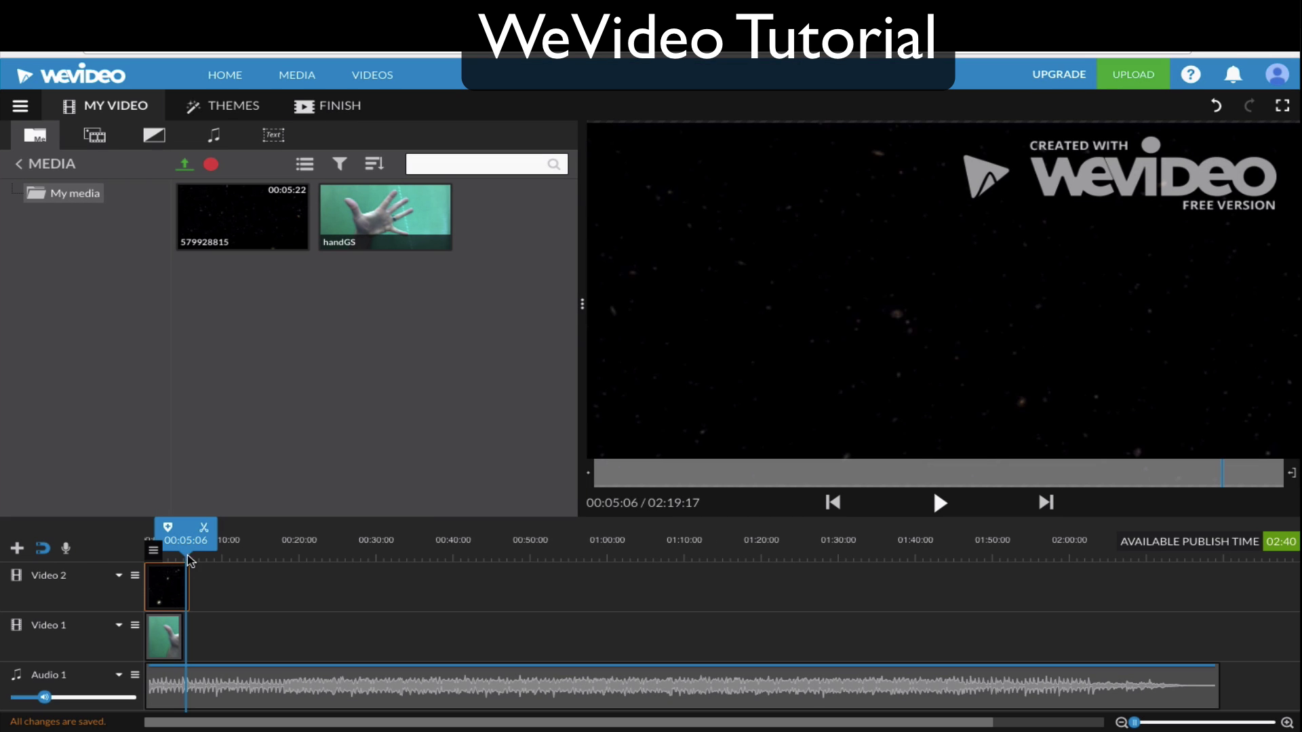
pyautogui.moveTo(187, 586); pyautogui.dragTo(190, 594)
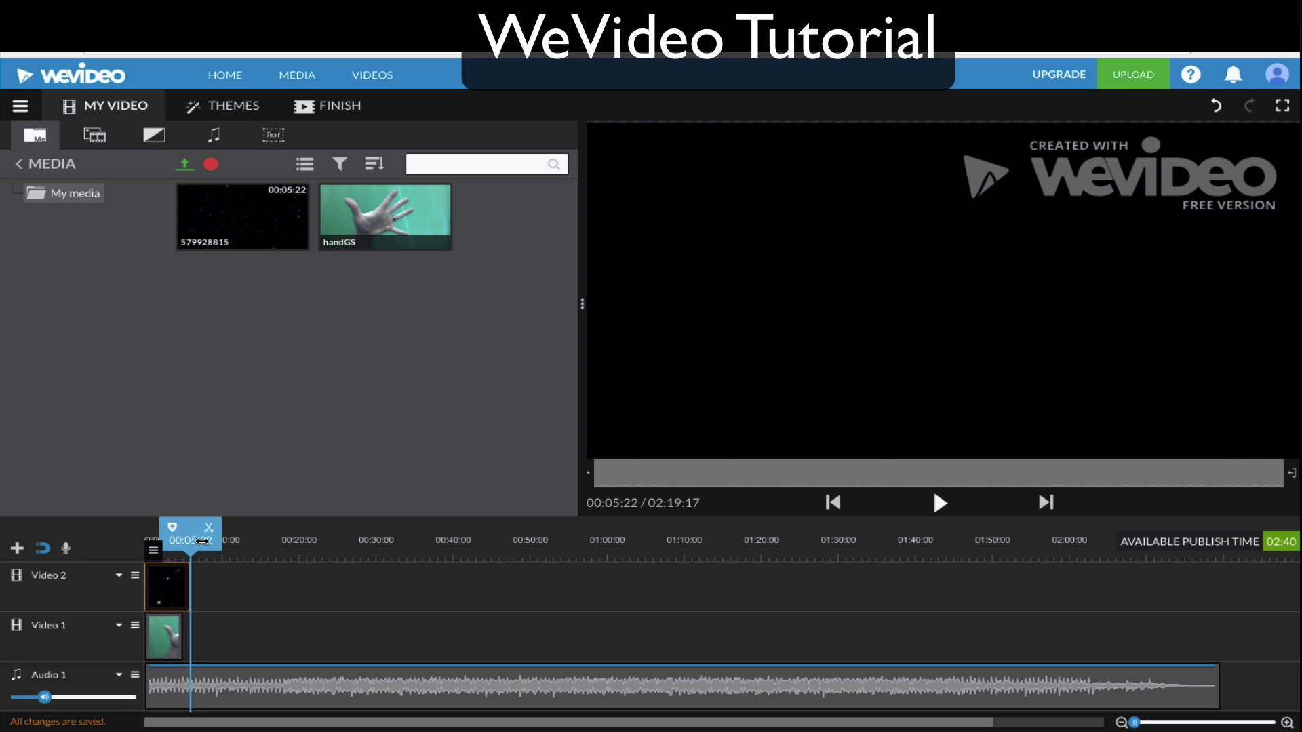
pyautogui.moveTo(191, 551)
pyautogui.mouseDown()
pyautogui.moveTo(211, 552)
pyautogui.moveTo(192, 553)
pyautogui.mouseUp()
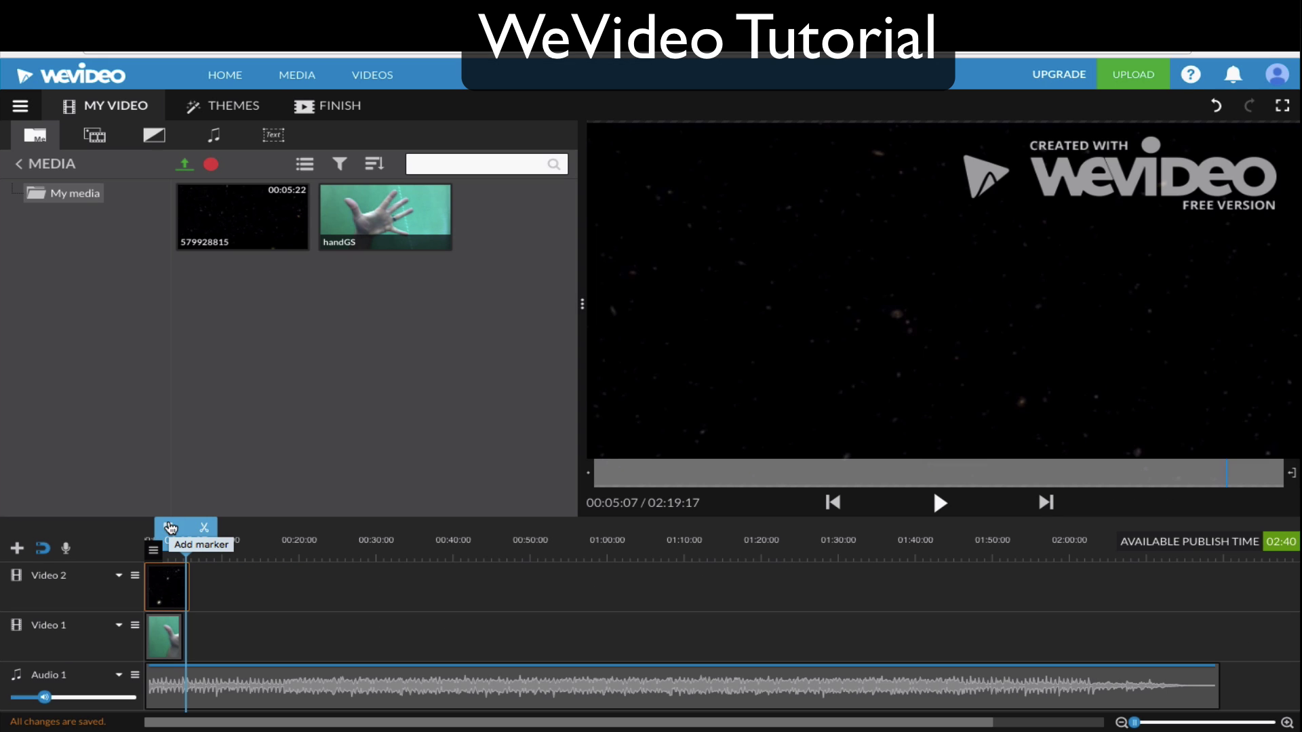
pyautogui.click(173, 528)
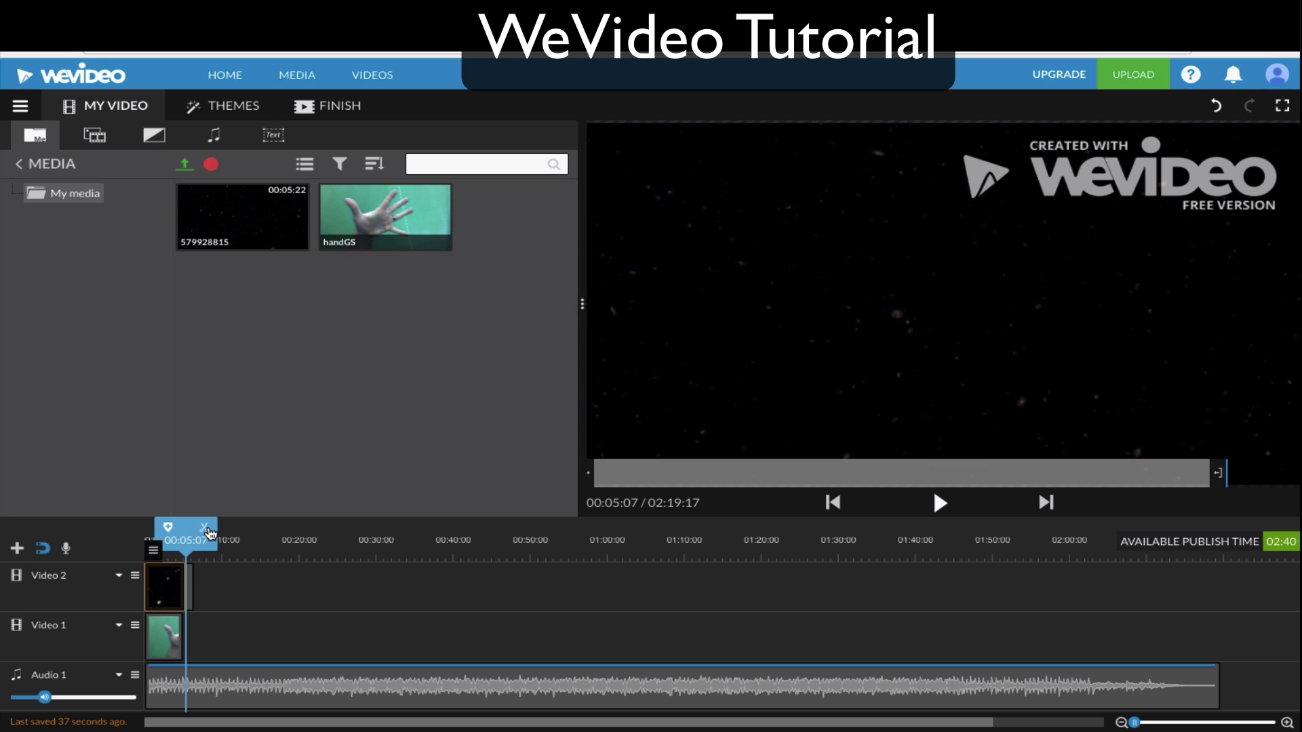
# Split the music at 00:05:09, deleting its tail and the leftover starfield piece
pyautogui.click(187, 681)
pyautogui.click(207, 528)
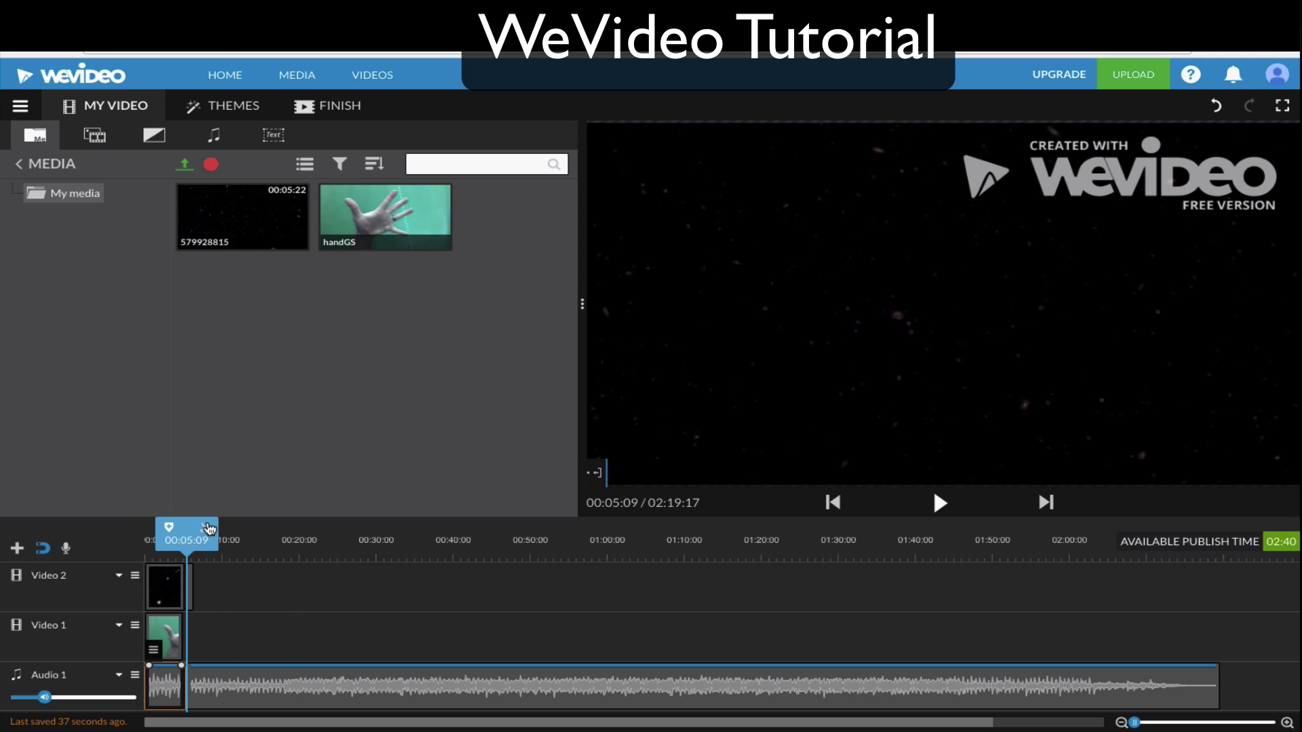
pyautogui.click(185, 643)
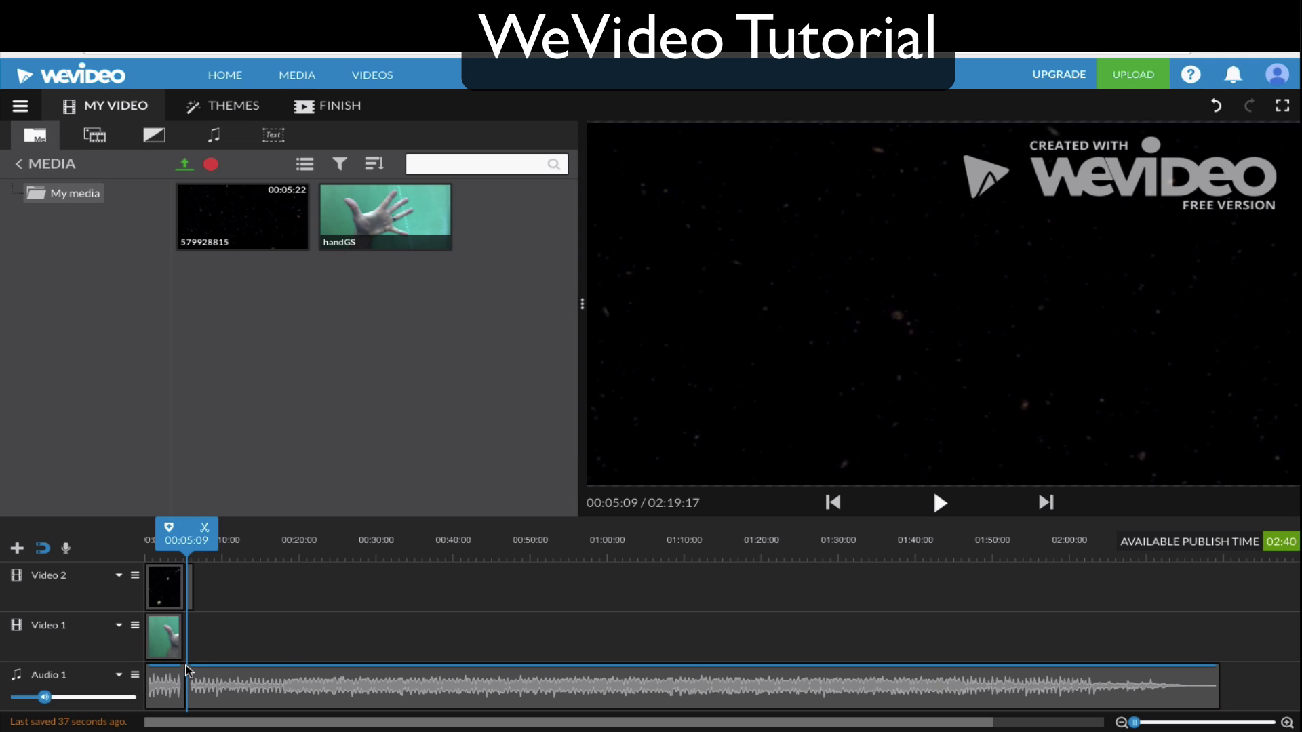
pyautogui.moveTo(191, 595); pyautogui.dragTo(229, 596)
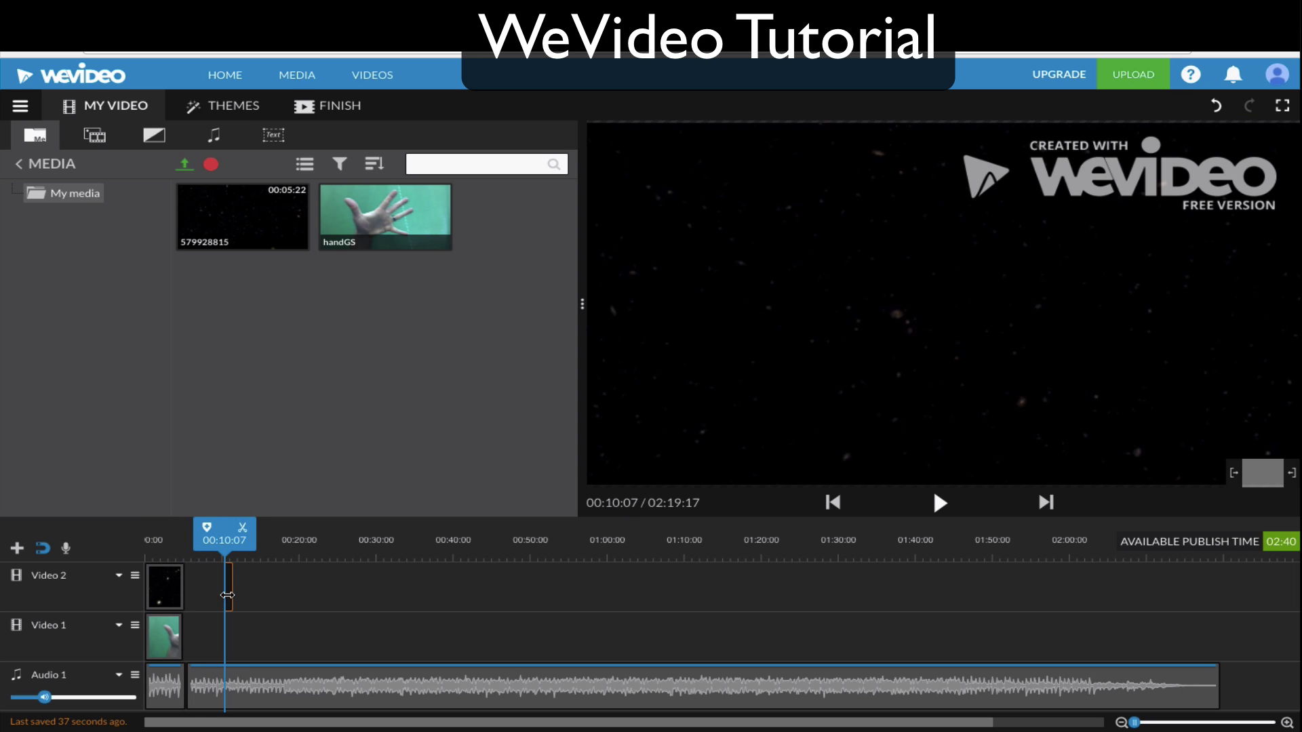
pyautogui.press('Delete')
pyautogui.click(224, 681)
pyautogui.press('Delete')
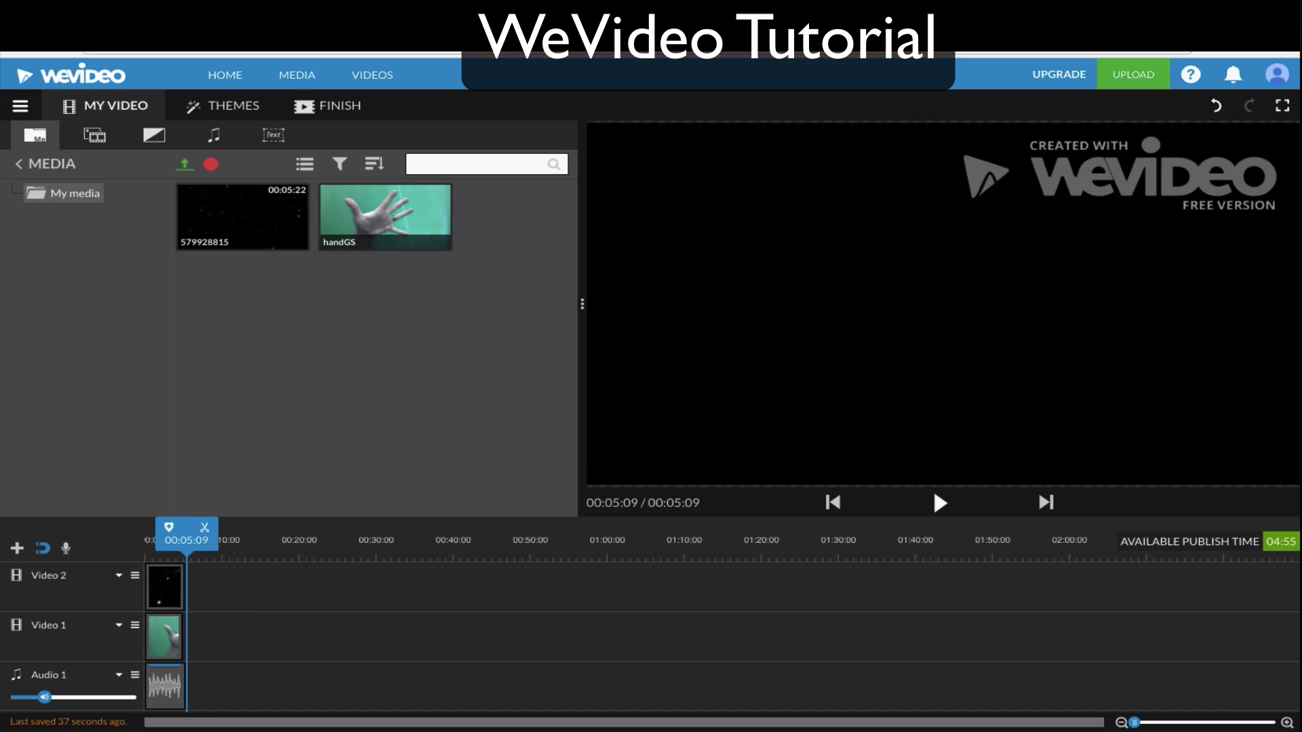
# Scale the starfield clip to 0.23, trying rotation and blurred background before reverting both
pyautogui.click(162, 553)
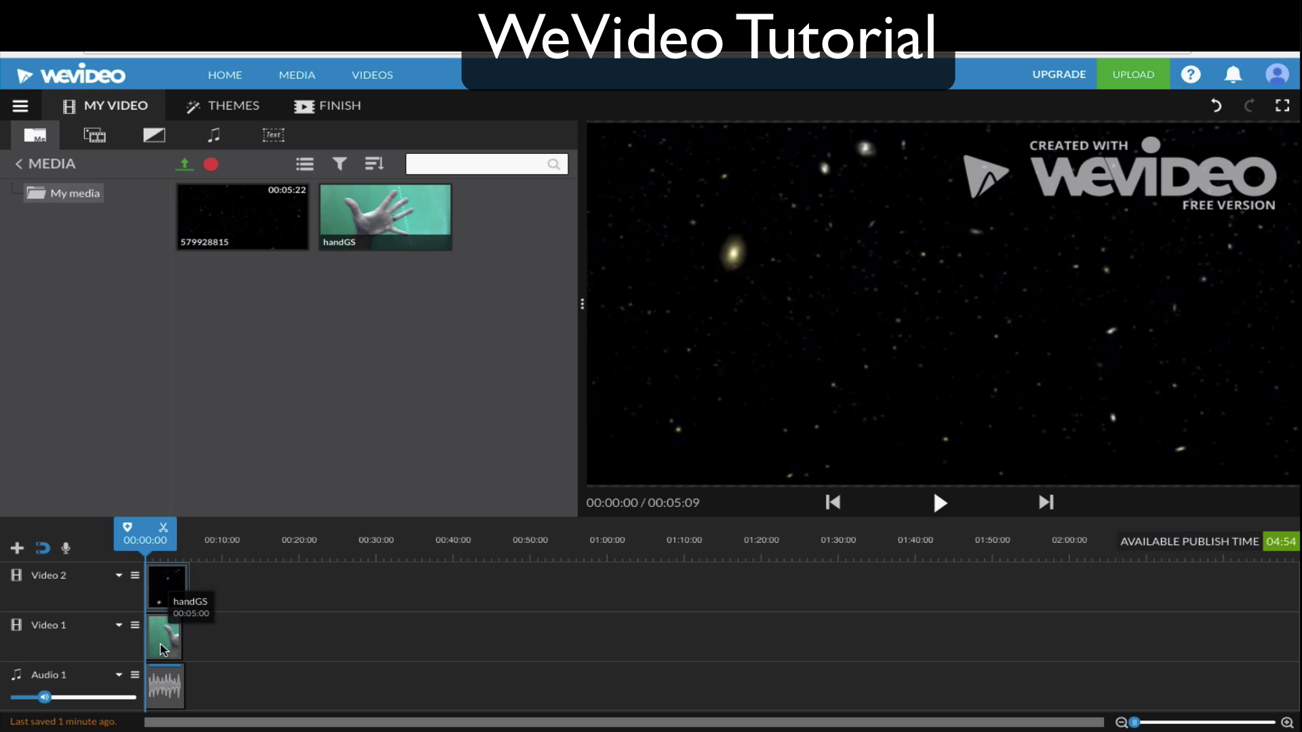
pyautogui.doubleClick(166, 590)
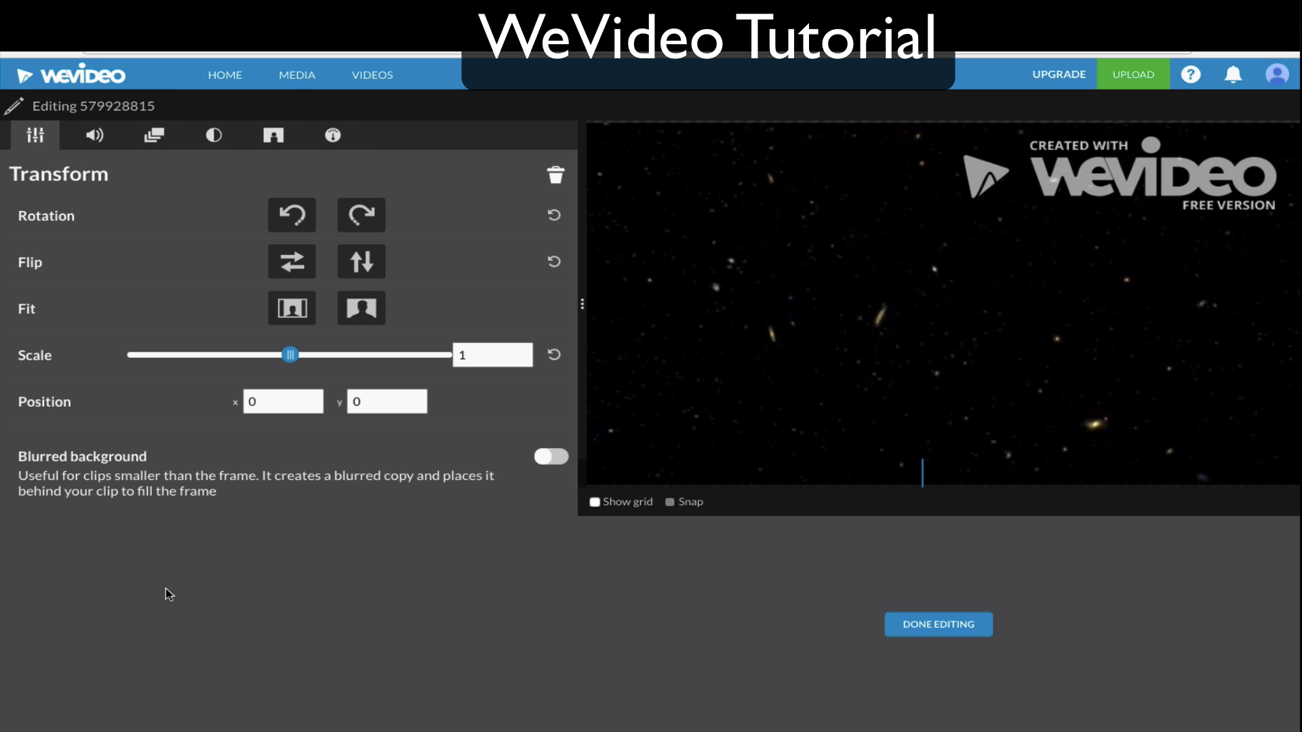
pyautogui.moveTo(290, 354); pyautogui.dragTo(162, 354)
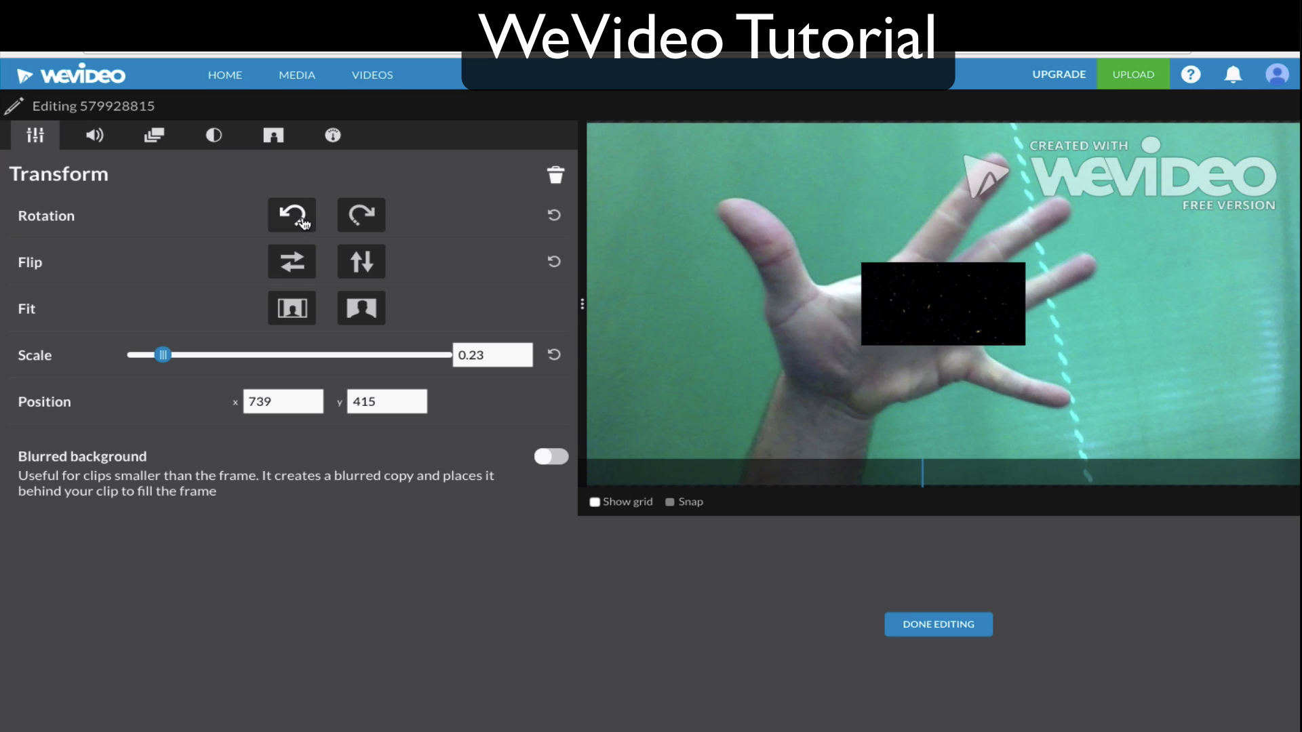
pyautogui.click(303, 221)
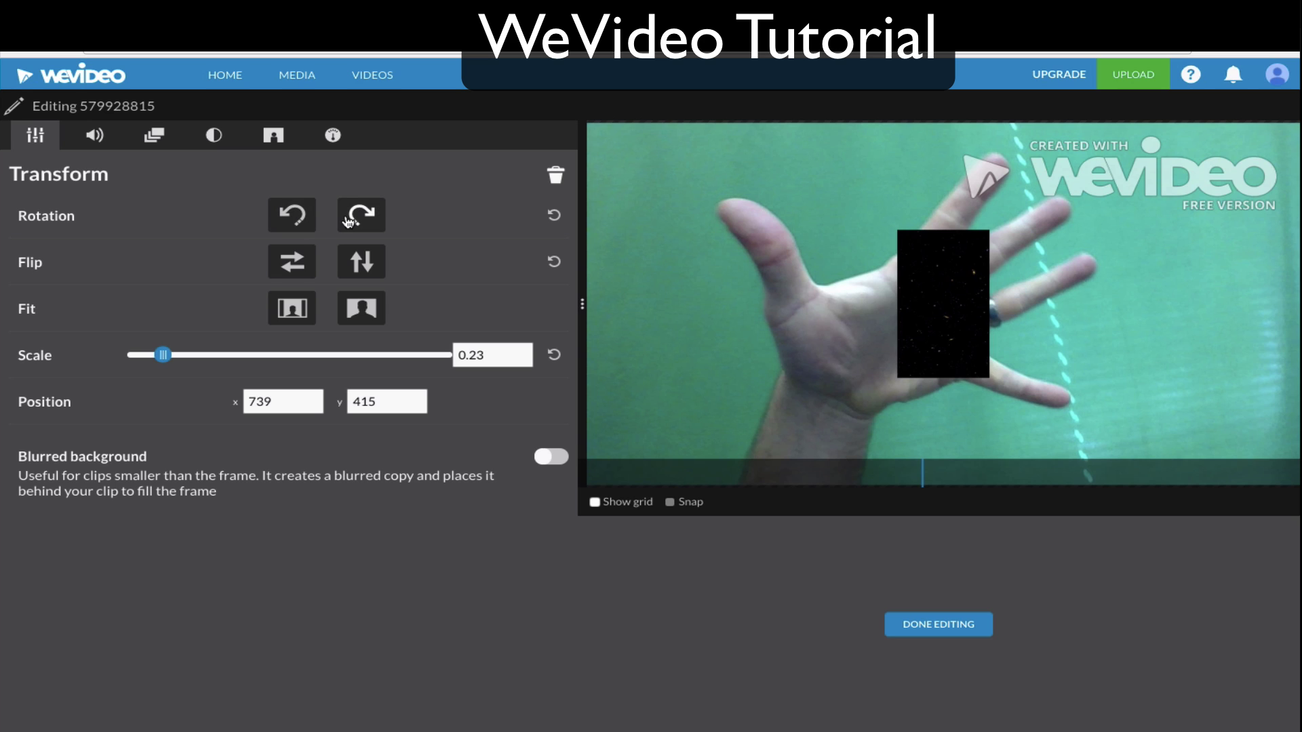
pyautogui.click(354, 218)
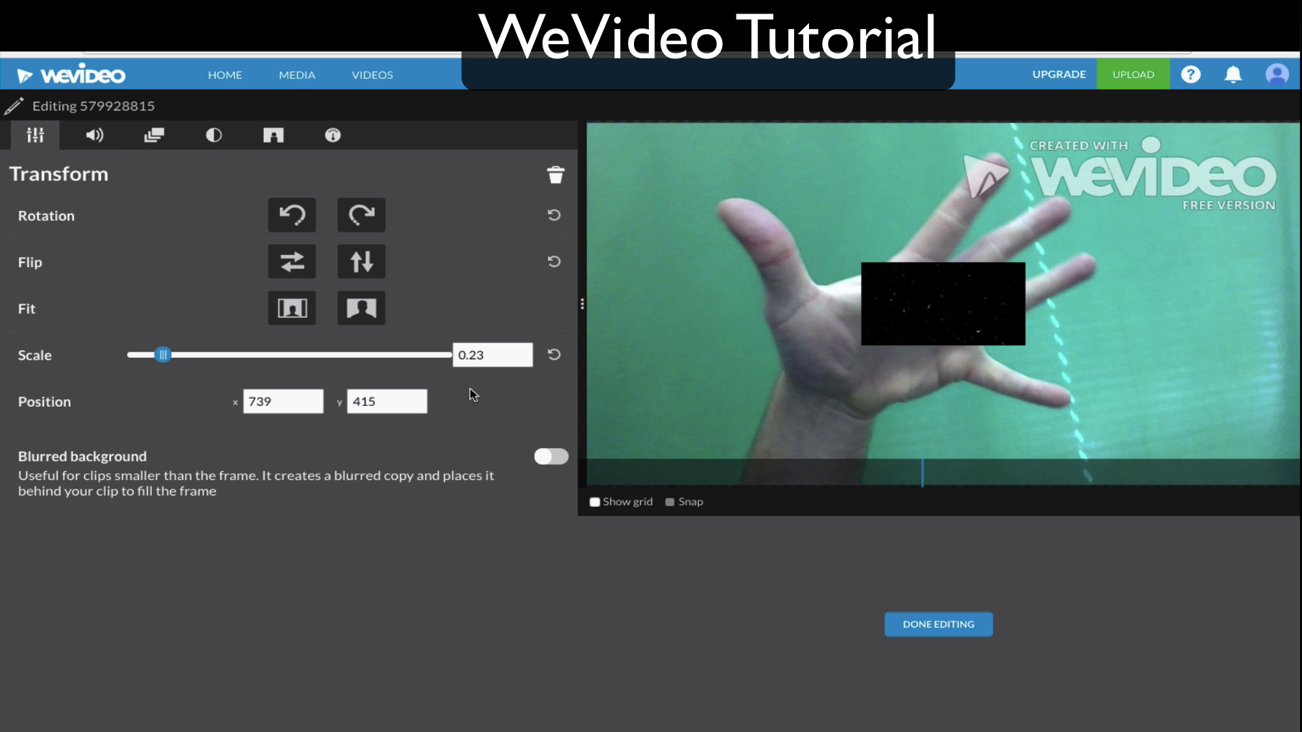
pyautogui.click(542, 460)
pyautogui.click(543, 461)
pyautogui.click(111, 139)
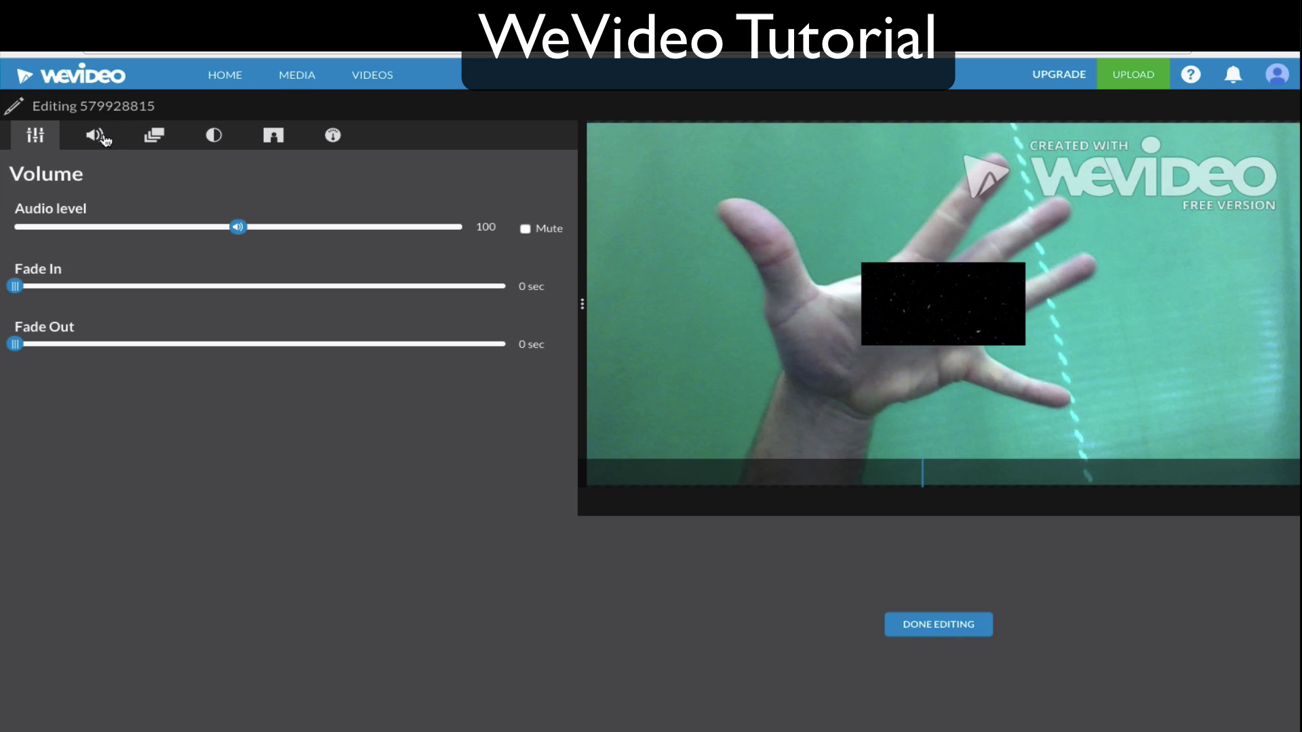
# Review the End and Start states of the starfield clip's animation
pyautogui.click(140, 136)
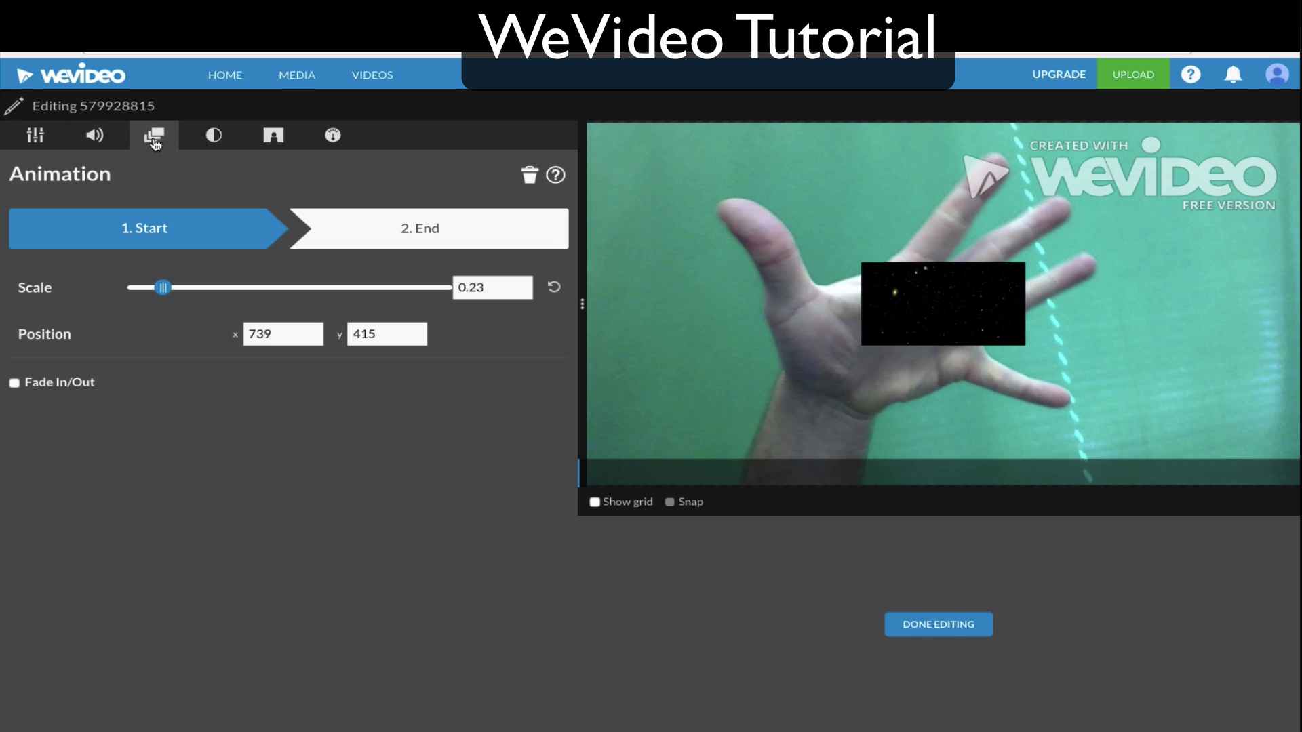
pyautogui.click(348, 228)
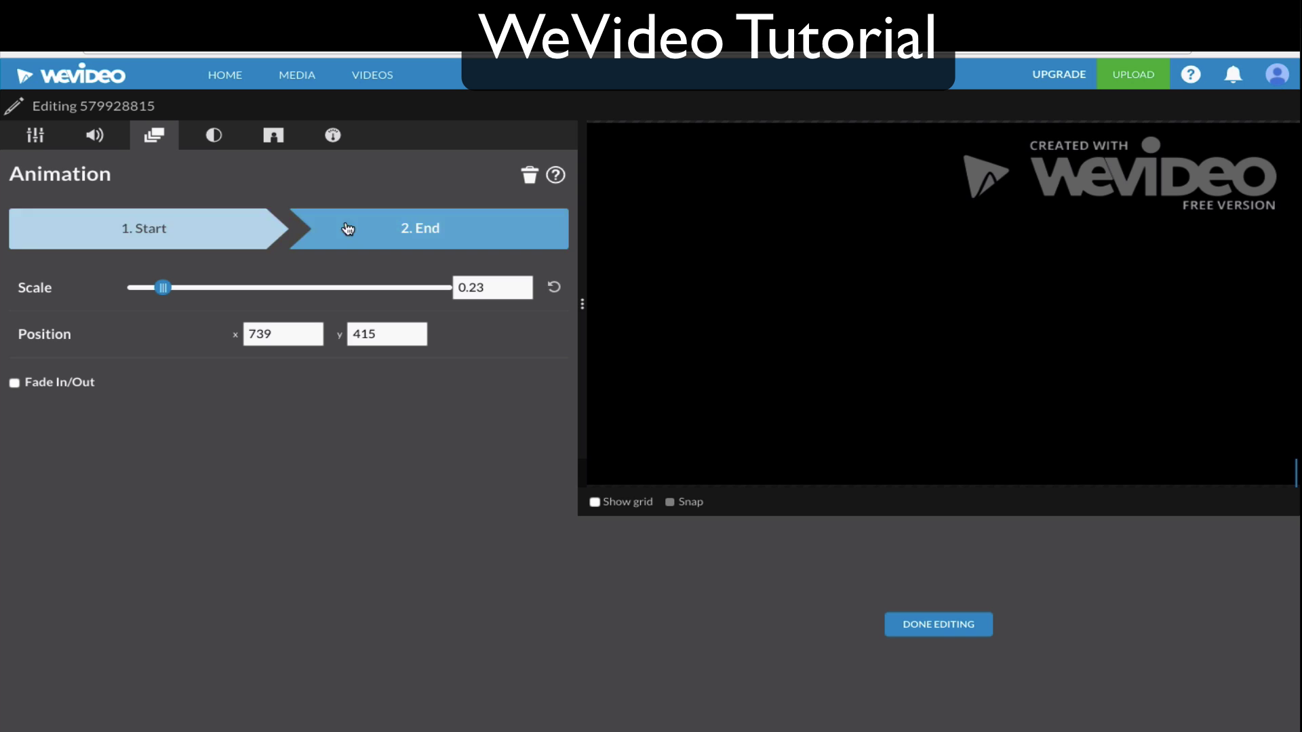
pyautogui.click(228, 244)
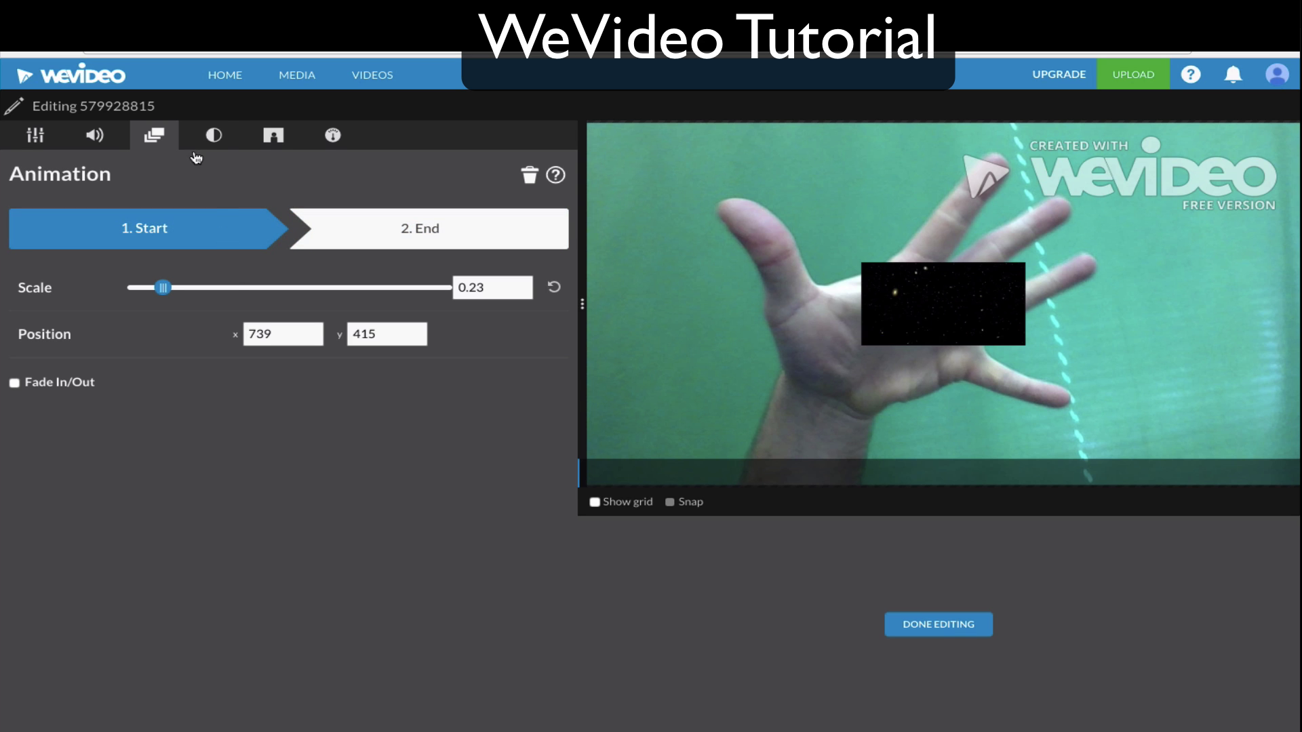
pyautogui.click(216, 136)
# Set starfield brightness -42, contrast 92, saturation 22 and hue -96
pyautogui.moveTo(241, 225); pyautogui.dragTo(147, 226)
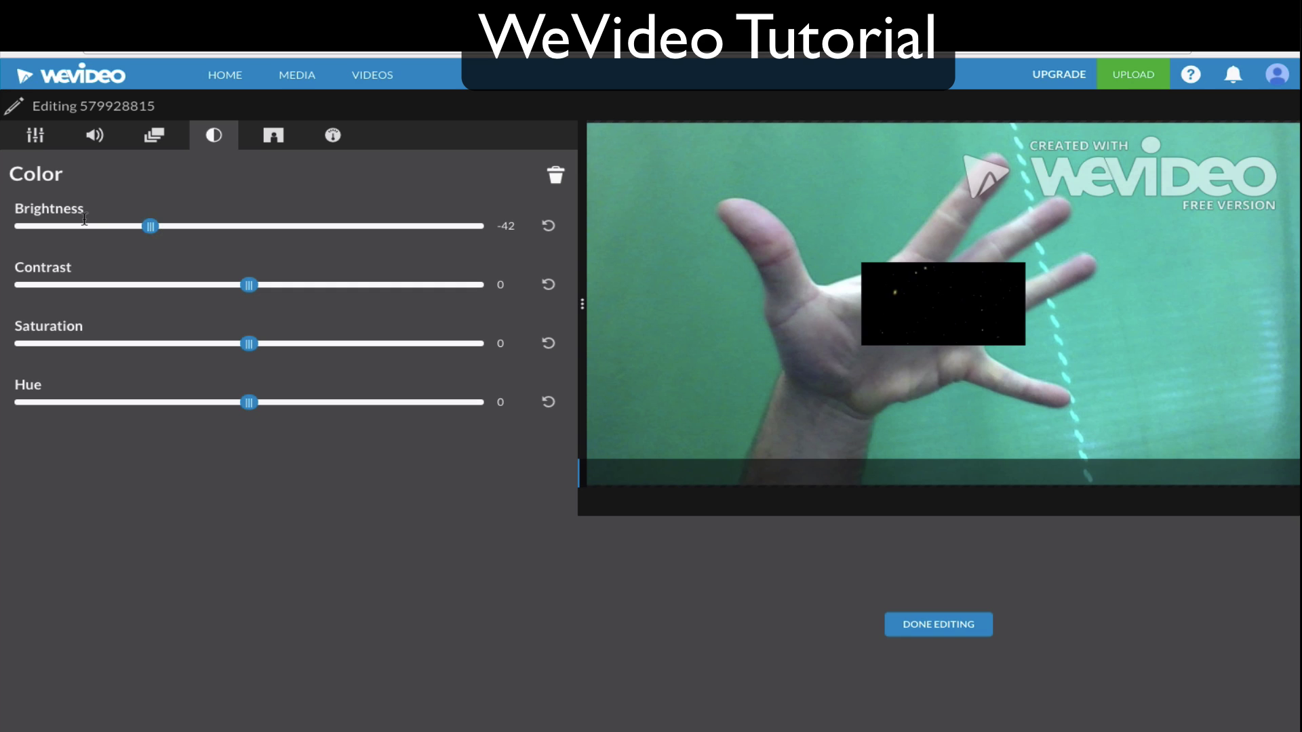
pyautogui.moveTo(249, 284); pyautogui.dragTo(460, 290)
pyautogui.moveTo(249, 345); pyautogui.dragTo(300, 344)
pyautogui.moveTo(455, 286)
pyautogui.mouseDown()
pyautogui.moveTo(482, 284)
pyautogui.moveTo(3, 286)
pyautogui.moveTo(465, 285)
pyautogui.mouseUp()
pyautogui.moveTo(249, 403); pyautogui.dragTo(125, 402)
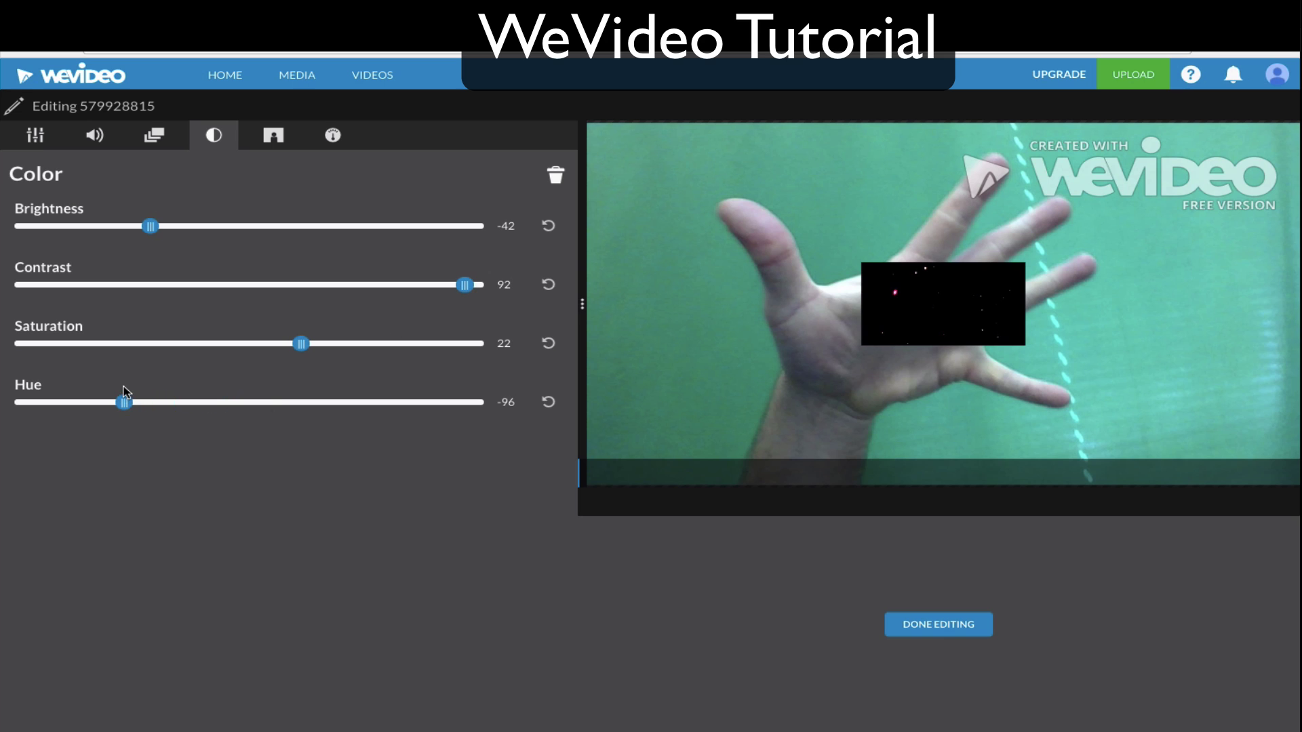
pyautogui.click(279, 144)
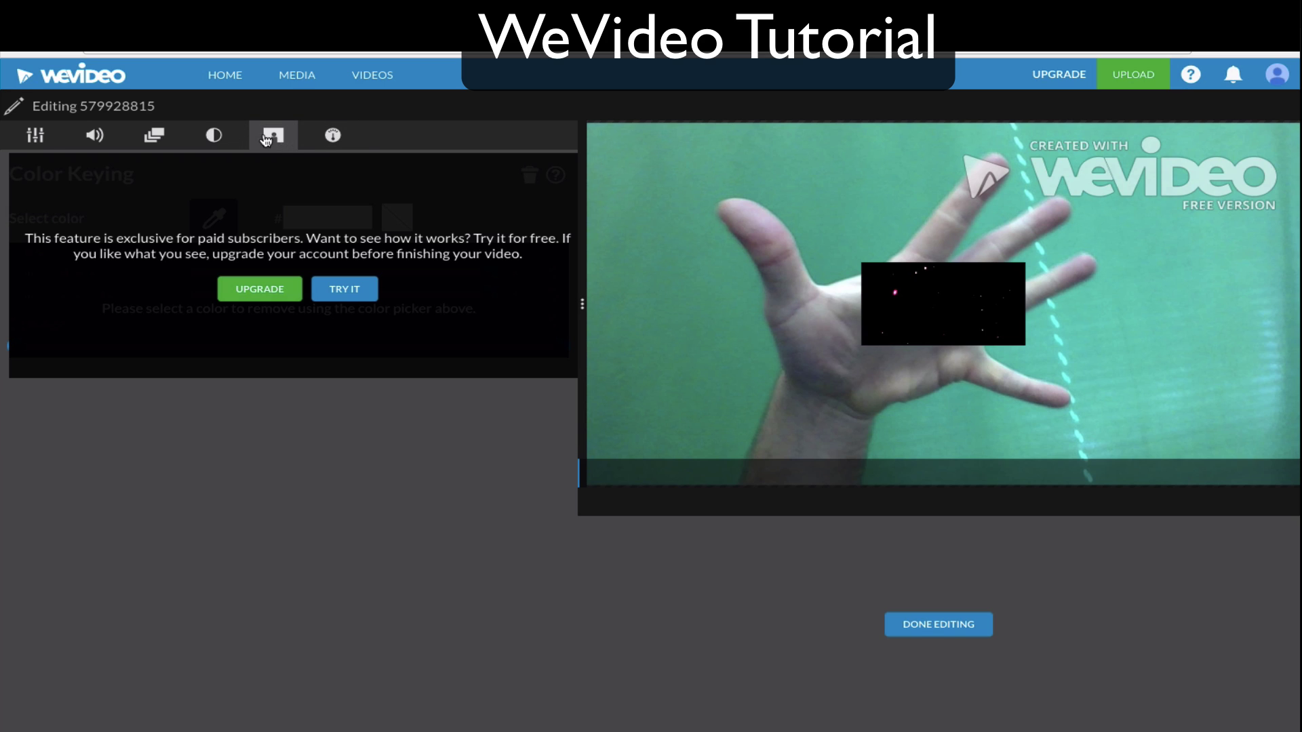
# Check the paid Speed settings, return to Transform, and finish editing the starfield clip
pyautogui.click(329, 140)
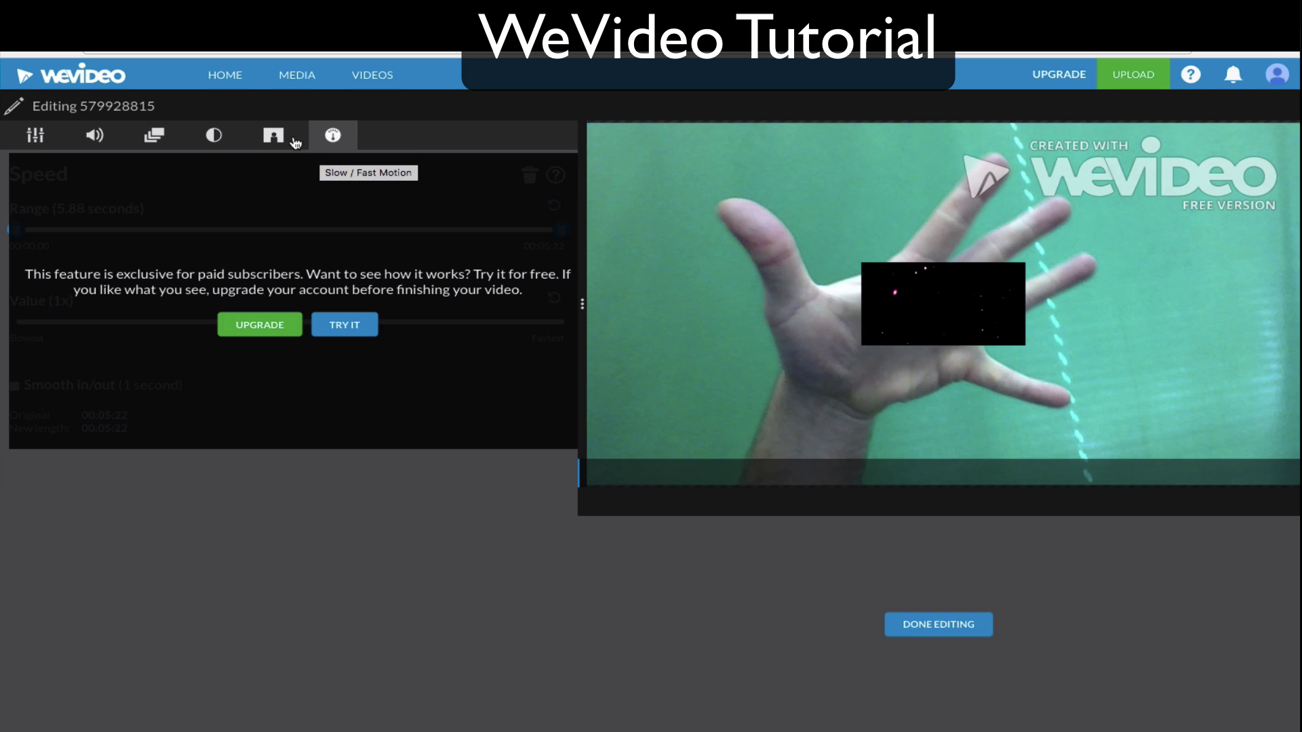
pyautogui.click(41, 138)
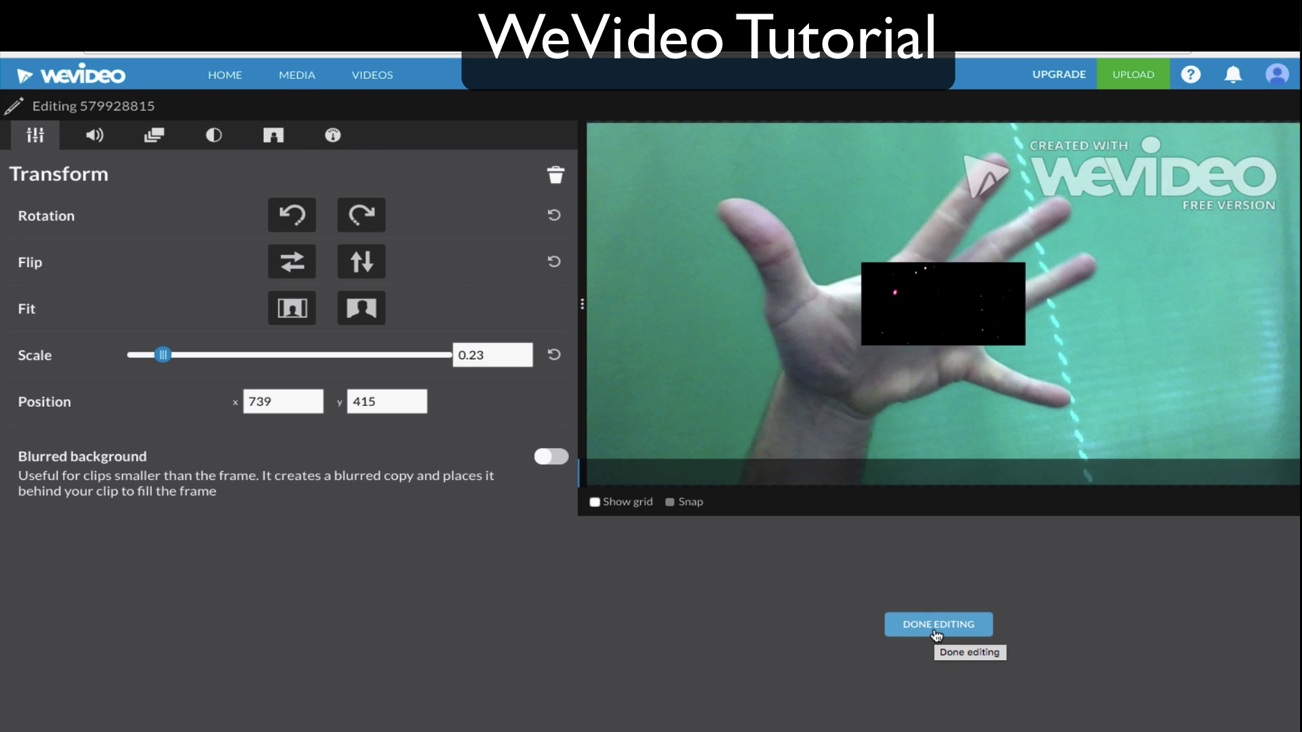
pyautogui.click(936, 632)
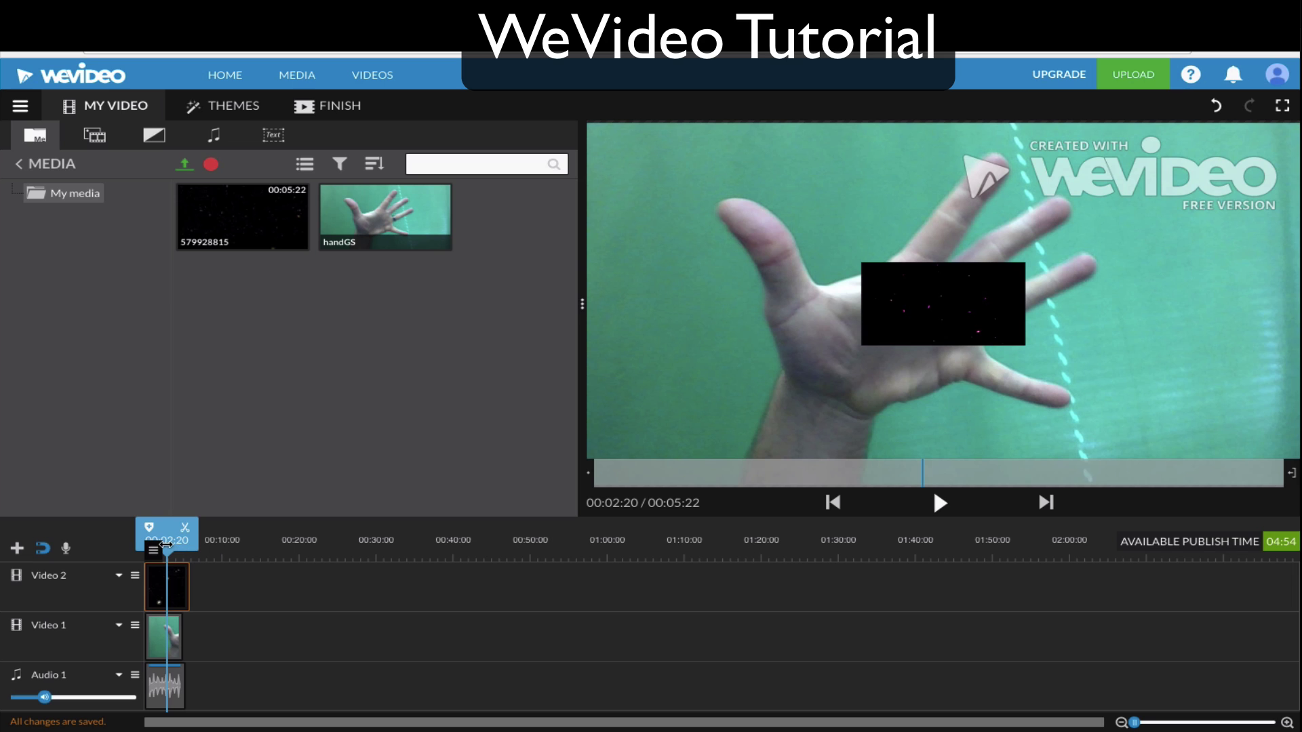
# Play the project from 00:00:00 to check the starfield inset over the hand
pyautogui.moveTo(169, 528); pyautogui.dragTo(135, 536)
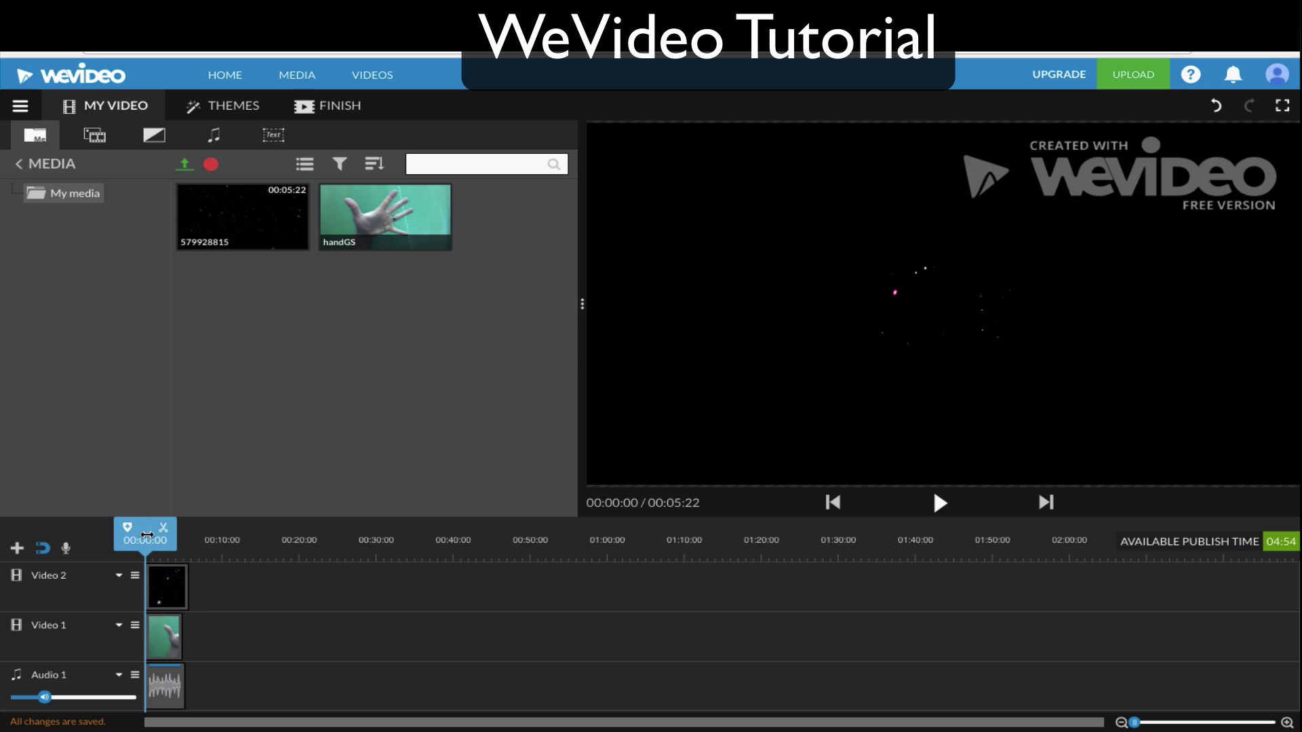
pyautogui.press('space')
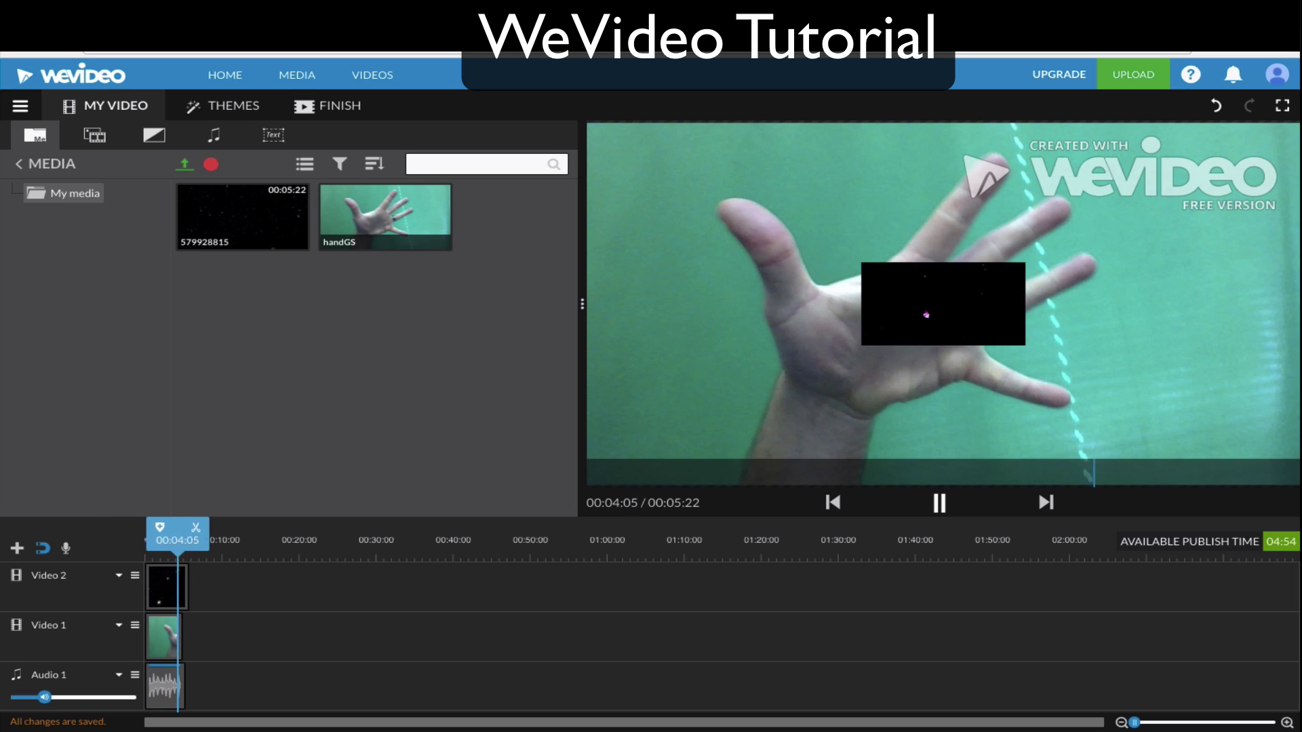
pyautogui.click(159, 635)
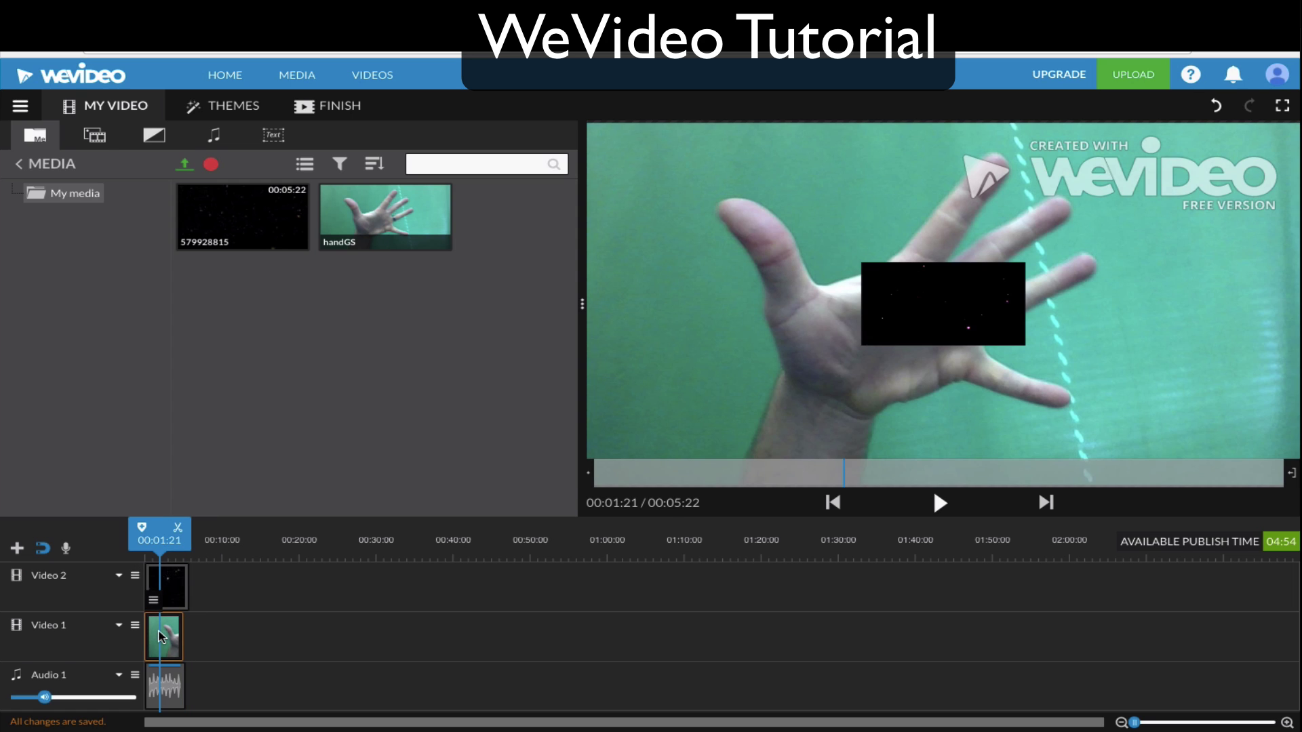
# Set the handGS clip to brightness -27, contrast 75, saturation -42 and hue 57 for a blue tint
pyautogui.doubleClick(161, 635)
pyautogui.click(97, 136)
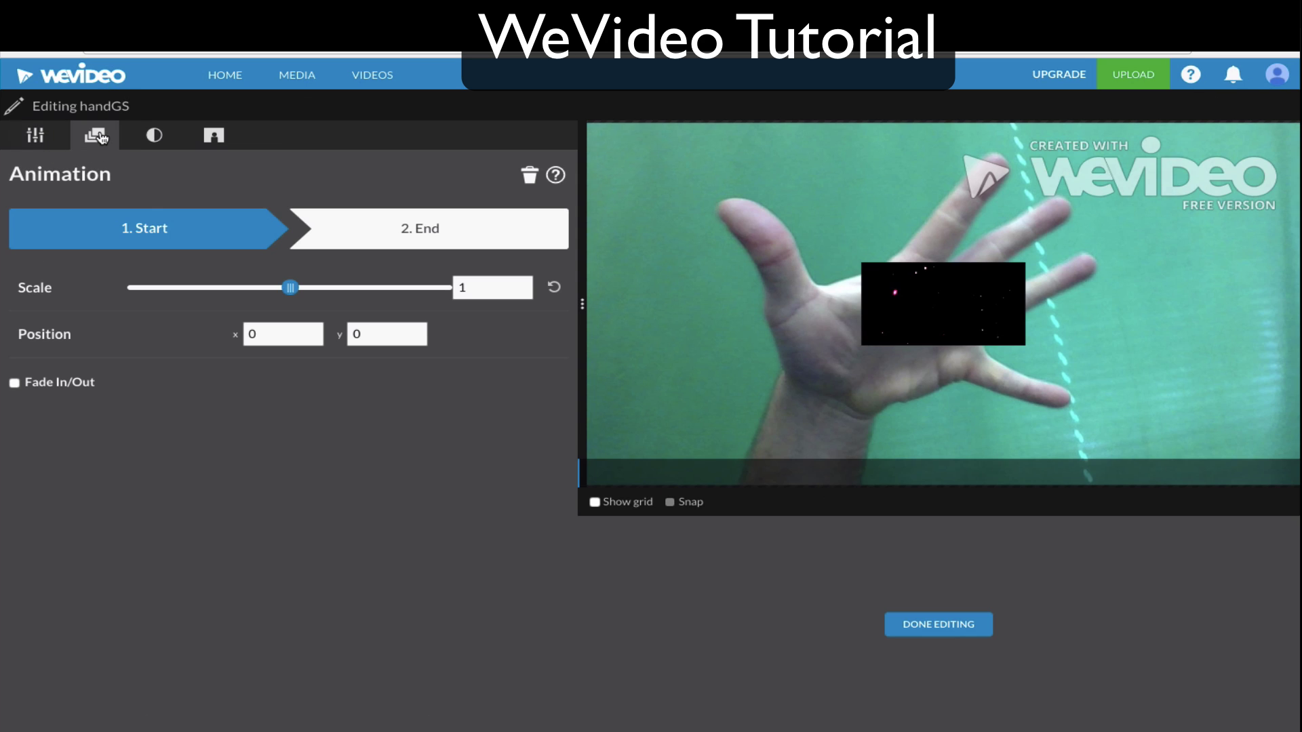
pyautogui.click(156, 135)
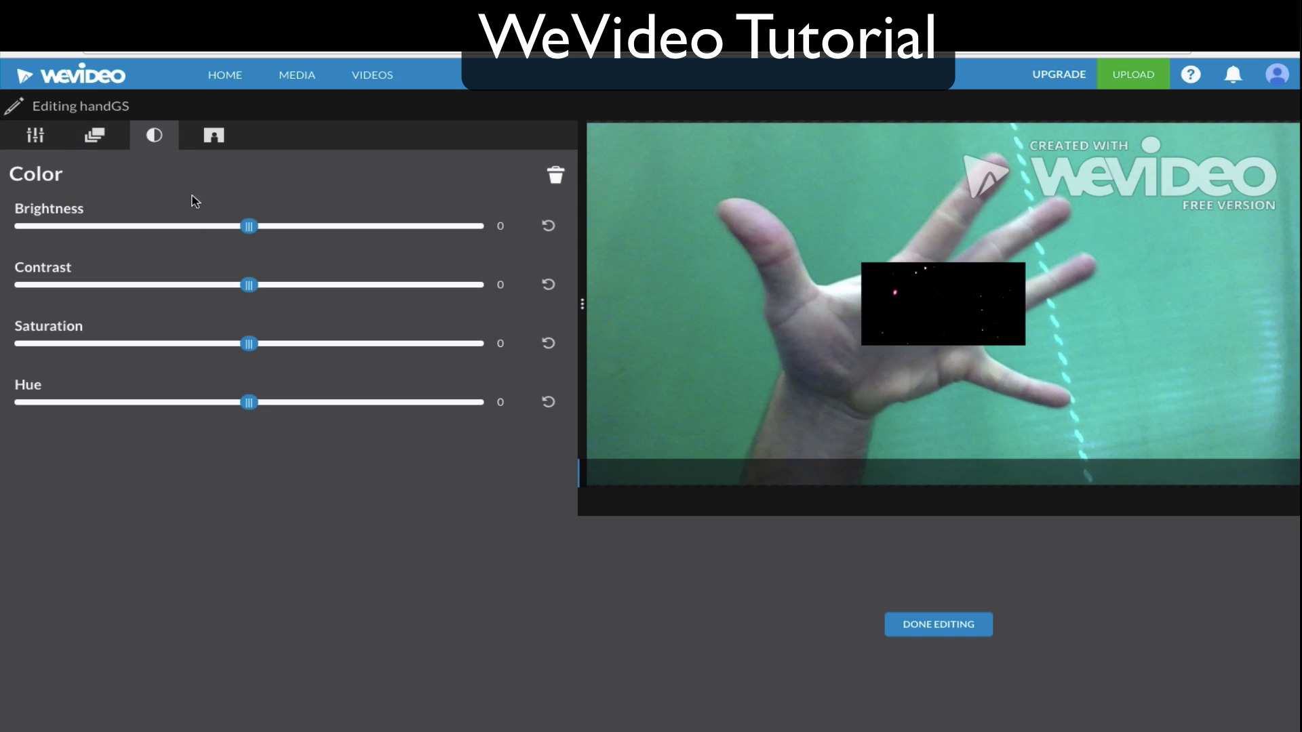
pyautogui.moveTo(244, 228); pyautogui.dragTo(183, 202)
pyautogui.moveTo(250, 288); pyautogui.dragTo(426, 288)
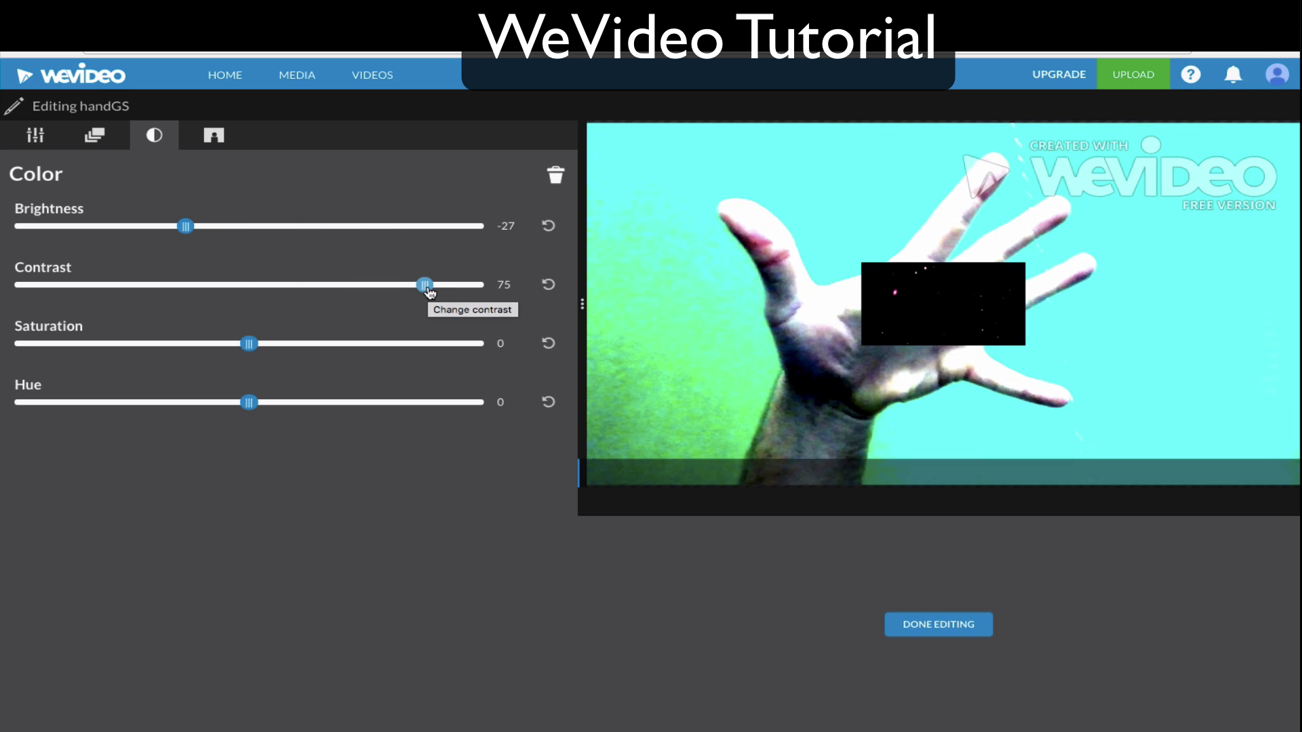
pyautogui.moveTo(250, 346); pyautogui.dragTo(153, 331)
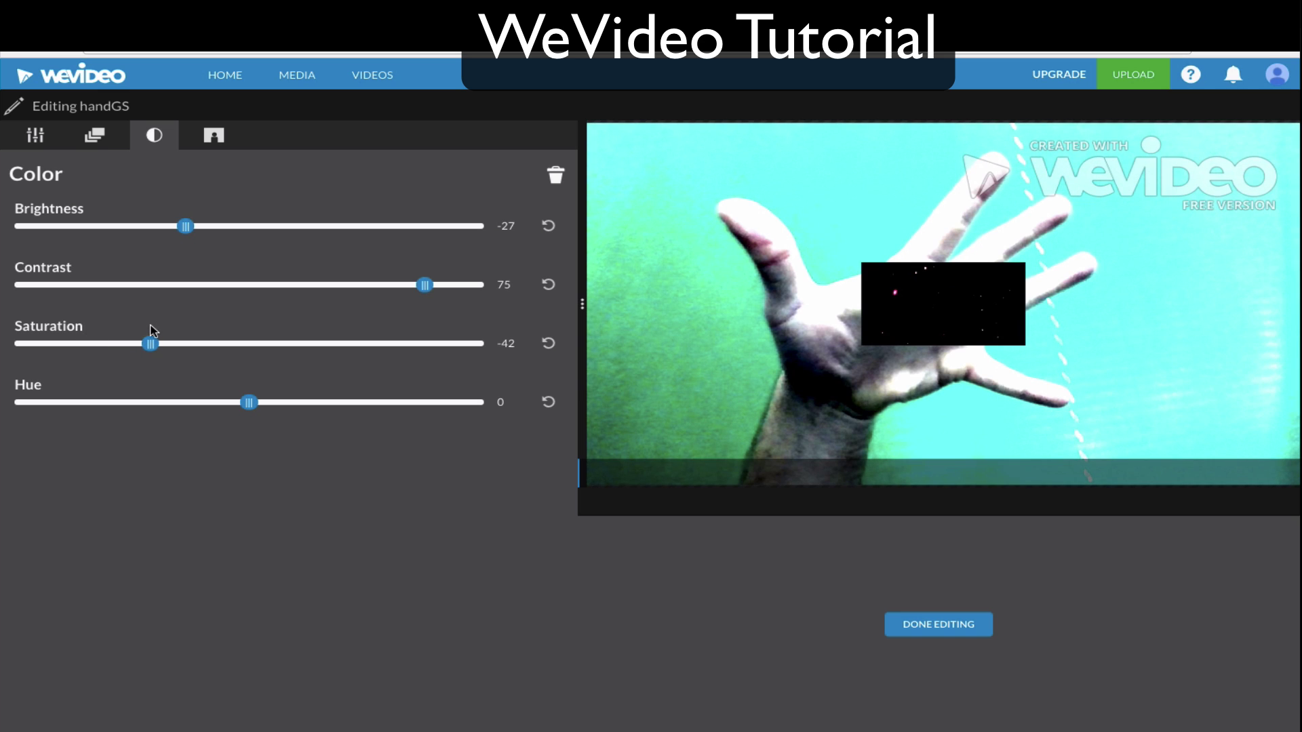
pyautogui.moveTo(250, 403); pyautogui.dragTo(333, 409)
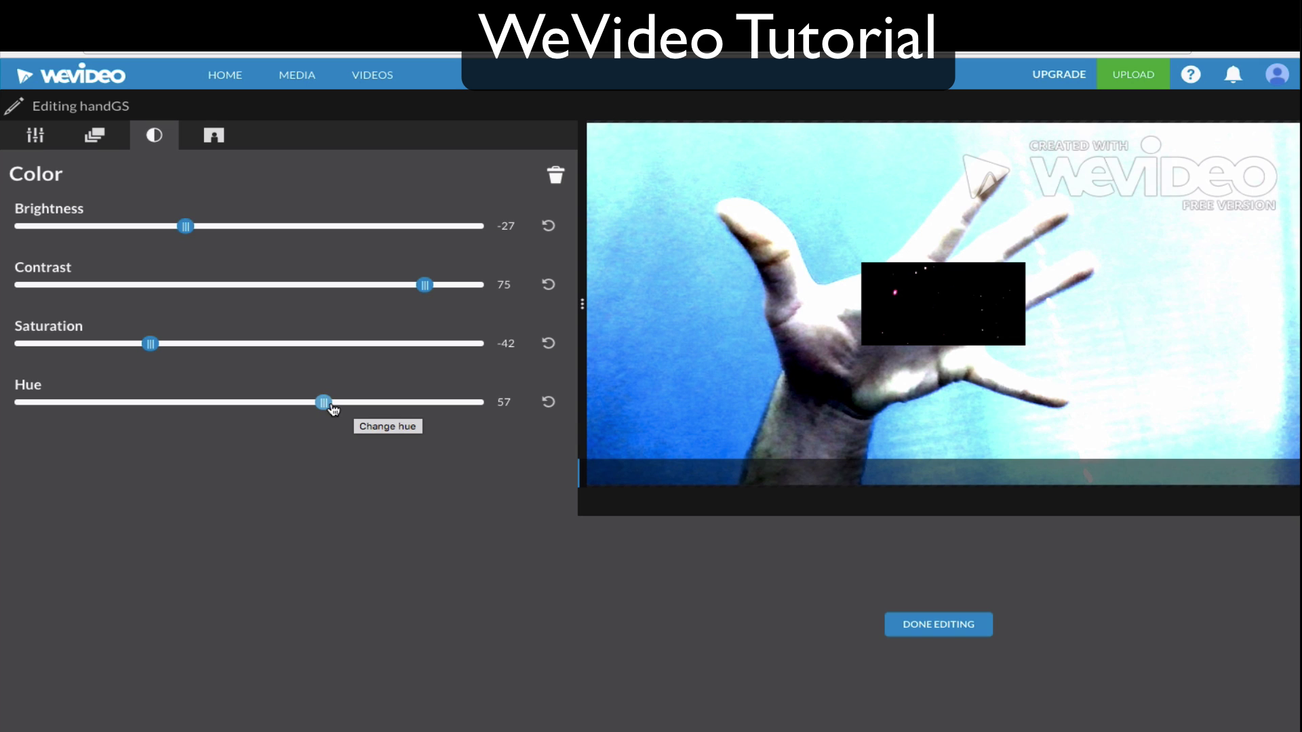
pyautogui.click(967, 625)
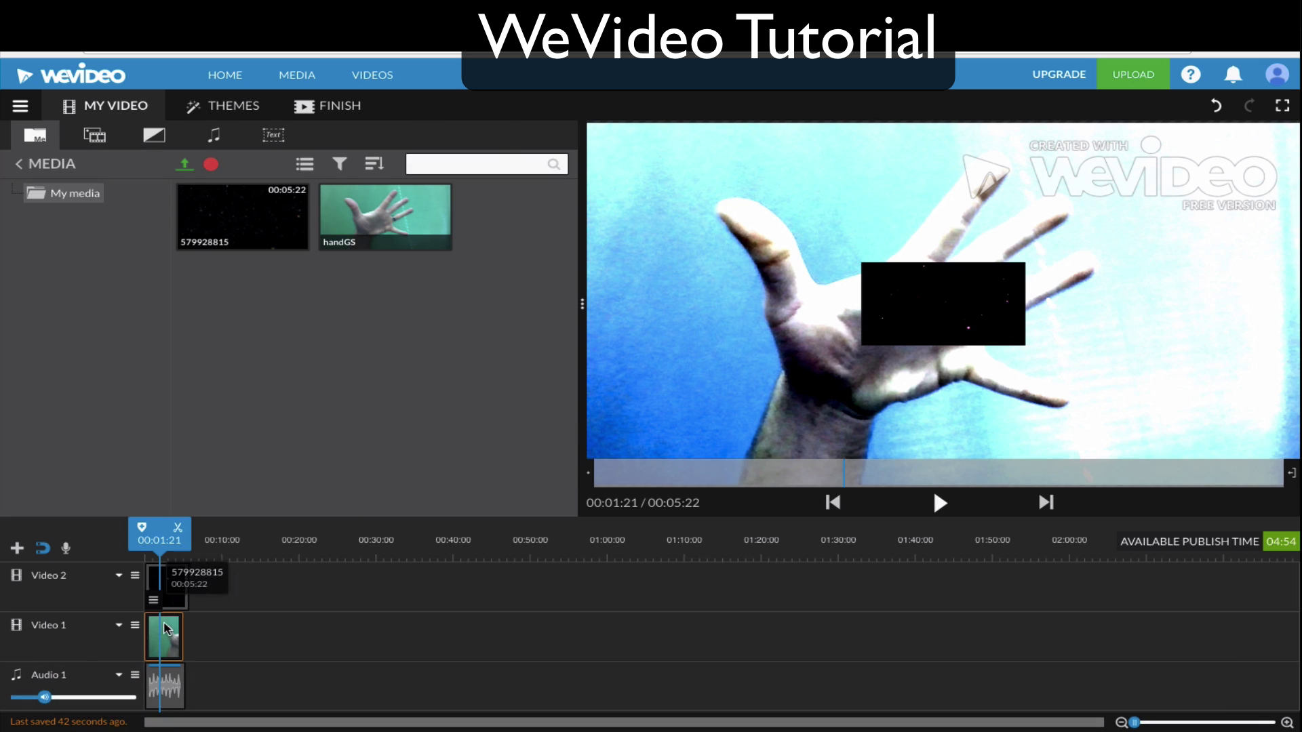
# Lower the Audio 1 soundtrack clip's volume to about 46%
pyautogui.click(170, 695)
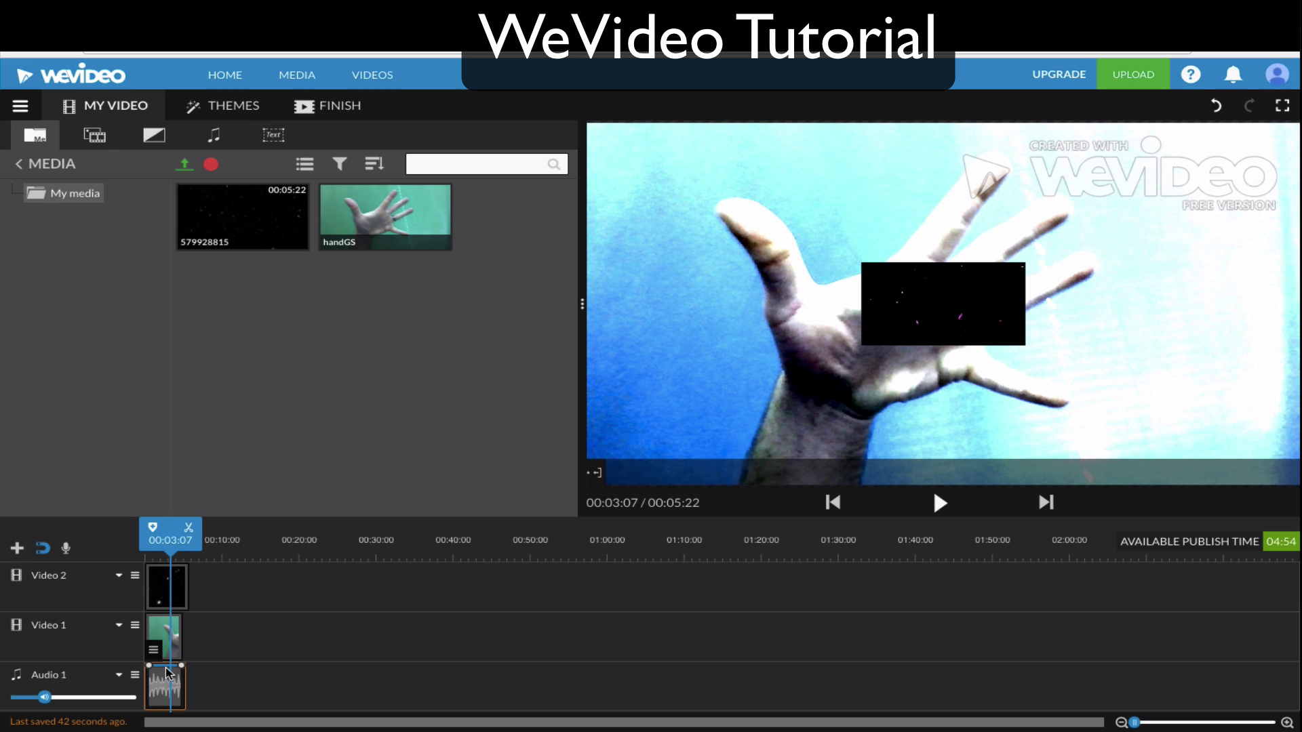
pyautogui.moveTo(177, 670)
pyautogui.mouseDown()
pyautogui.moveTo(180, 698)
pyautogui.moveTo(184, 683)
pyautogui.moveTo(147, 674)
pyautogui.moveTo(133, 712)
pyautogui.moveTo(171, 684)
pyautogui.moveTo(165, 663)
pyautogui.mouseUp()
pyautogui.moveTo(150, 707); pyautogui.dragTo(149, 689)
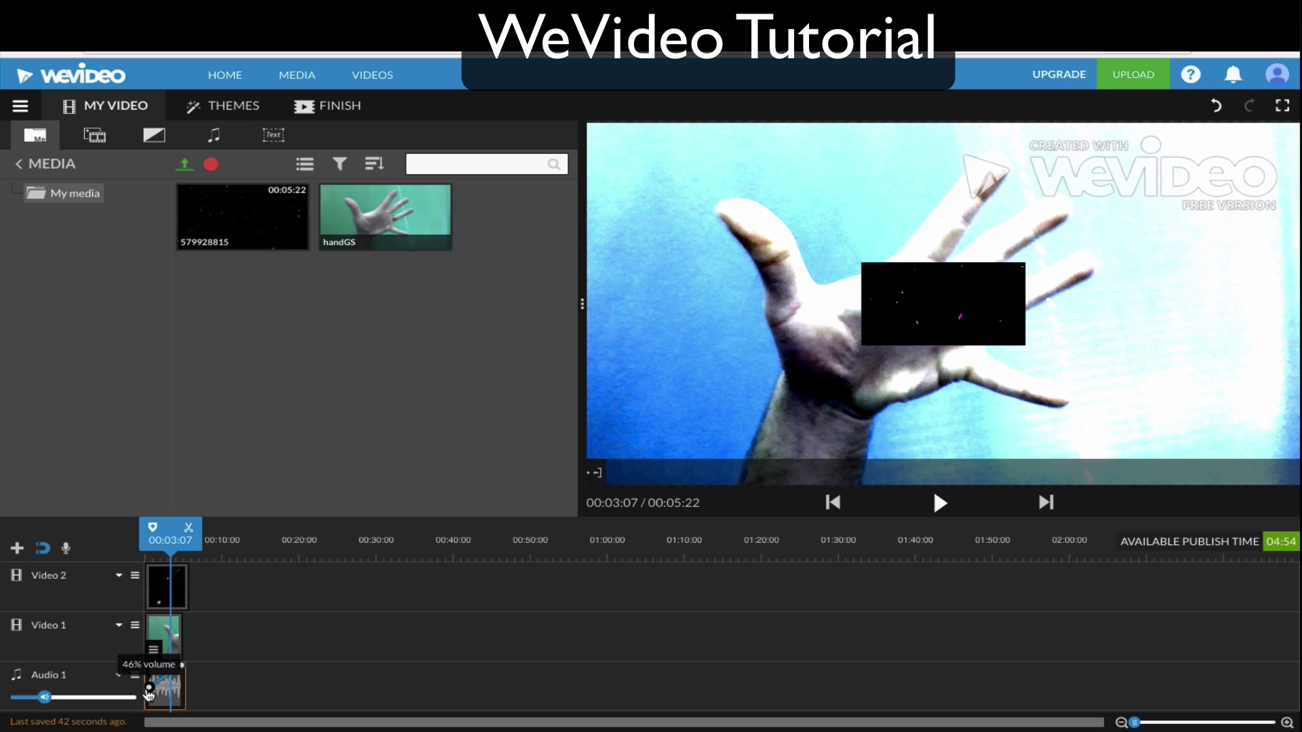
# Play the project from near the start to check the volume, then select the starfield clip
pyautogui.moveTo(167, 540); pyautogui.dragTo(145, 541)
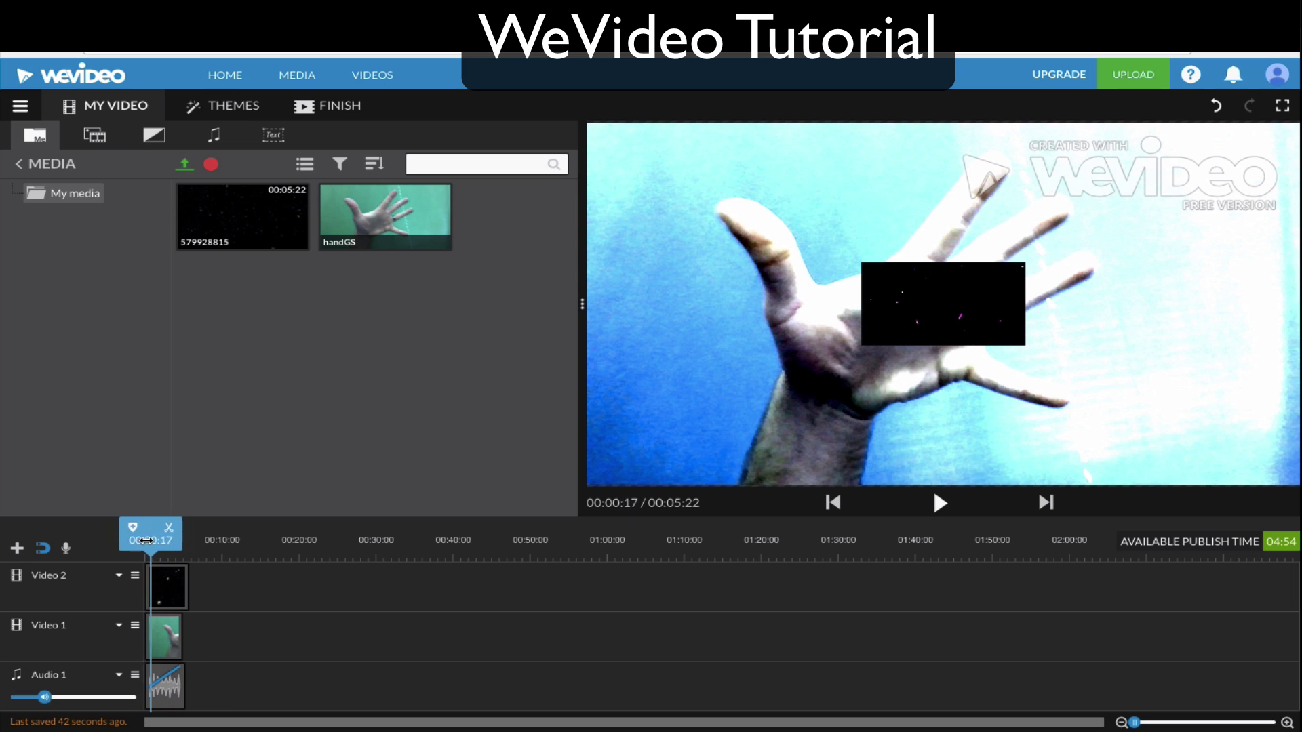
pyautogui.press('space')
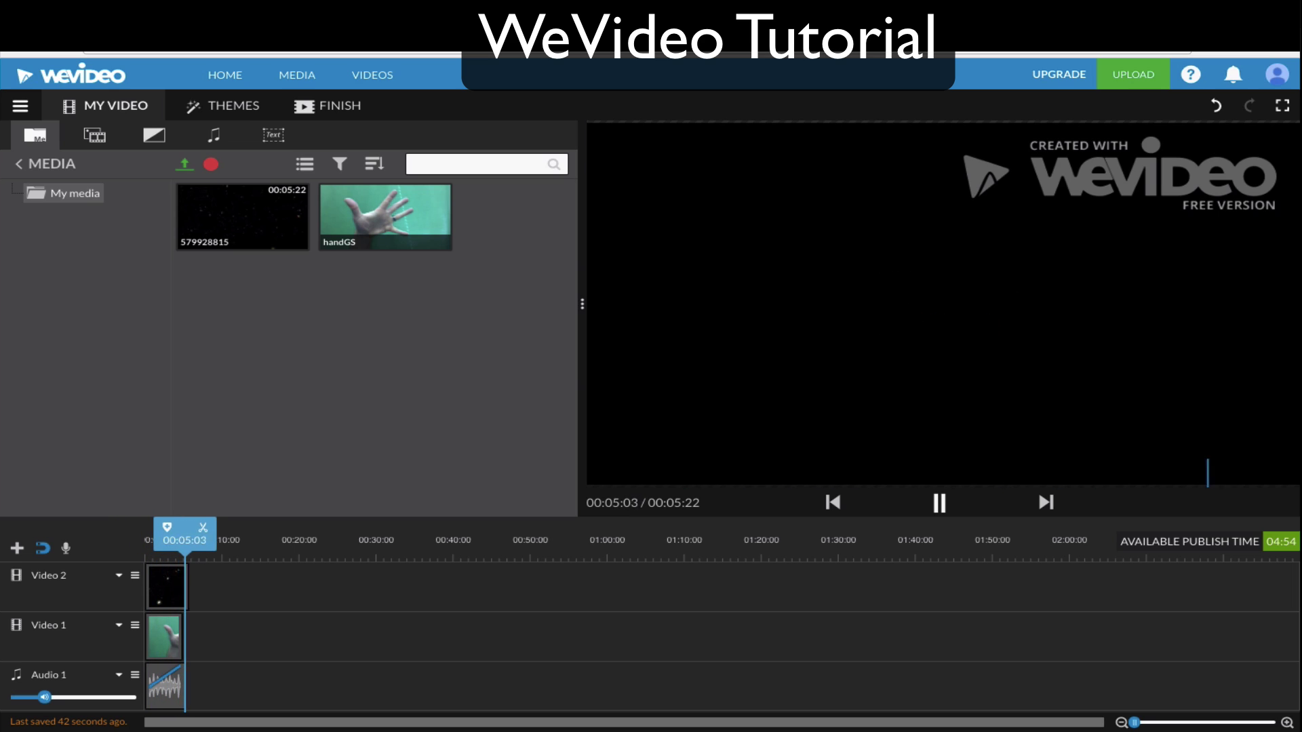
pyautogui.click(224, 583)
pyautogui.click(178, 570)
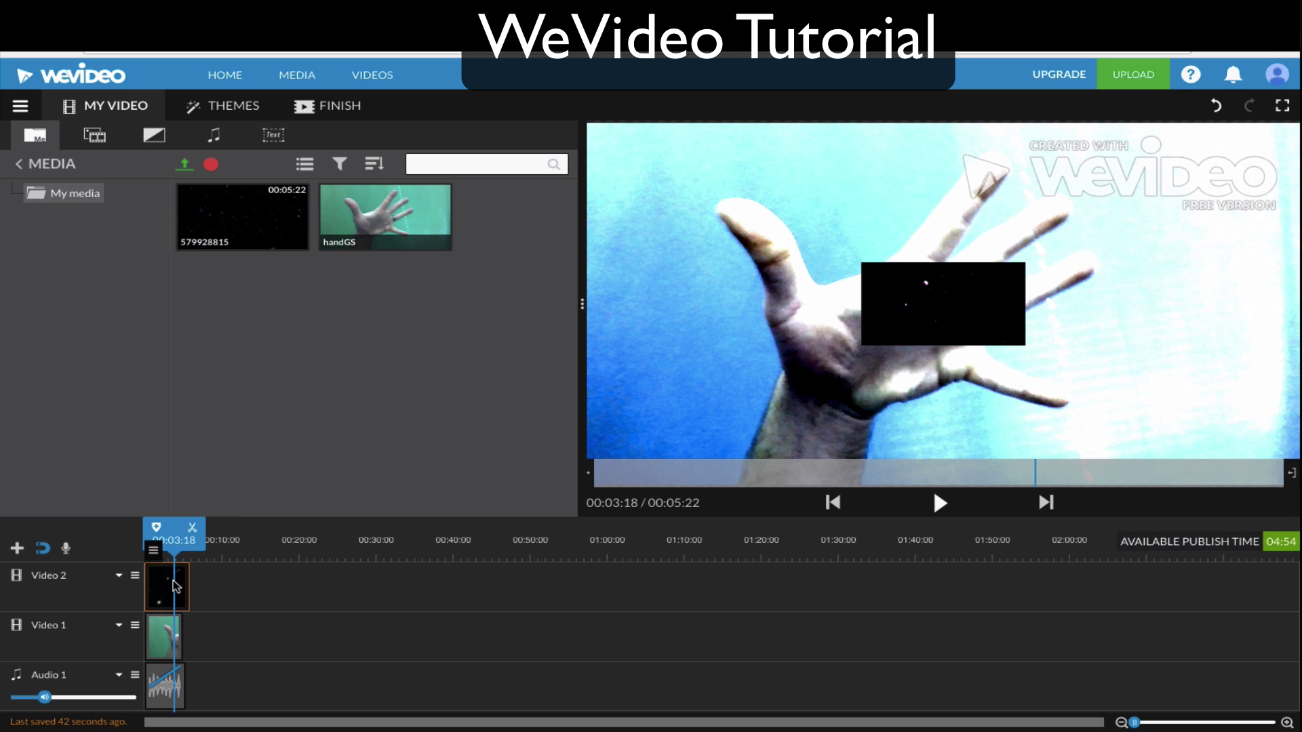
# Preview the Ornamental form transition from the Standard transitions set
pyautogui.click(154, 136)
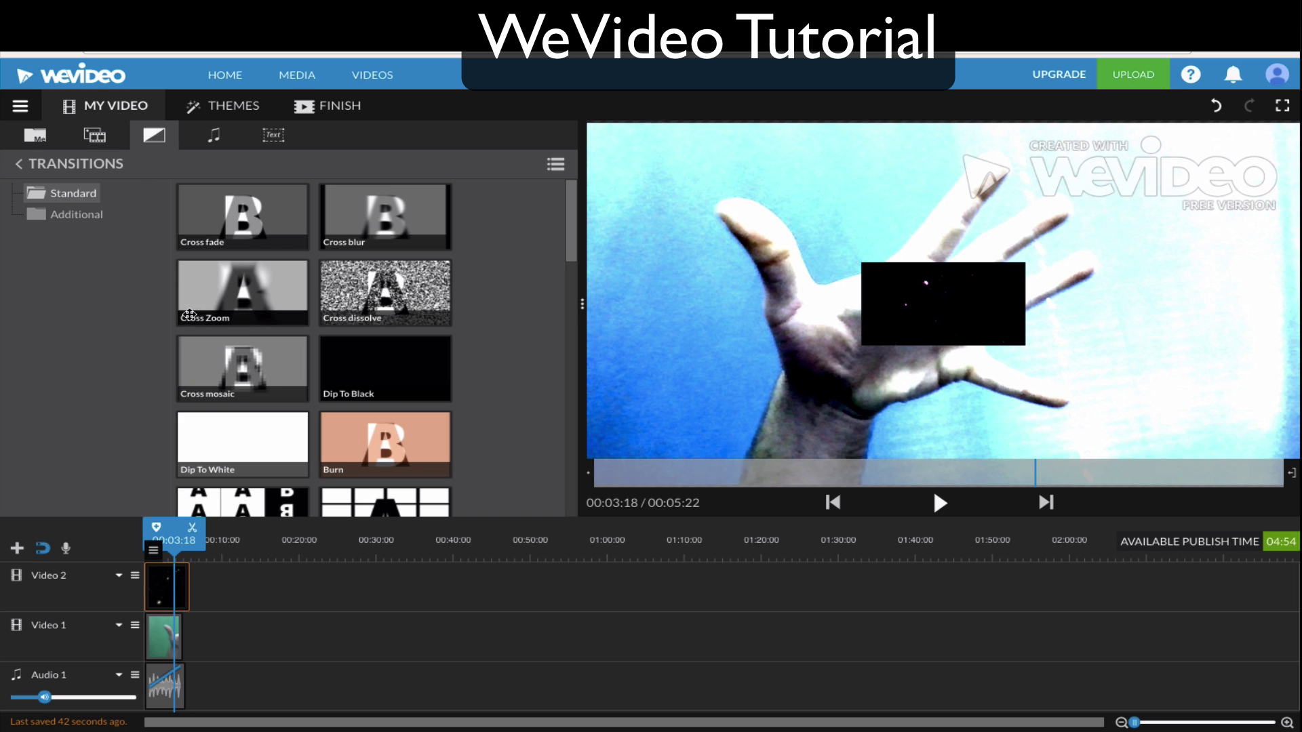
pyautogui.scroll(-10, 243, 337)
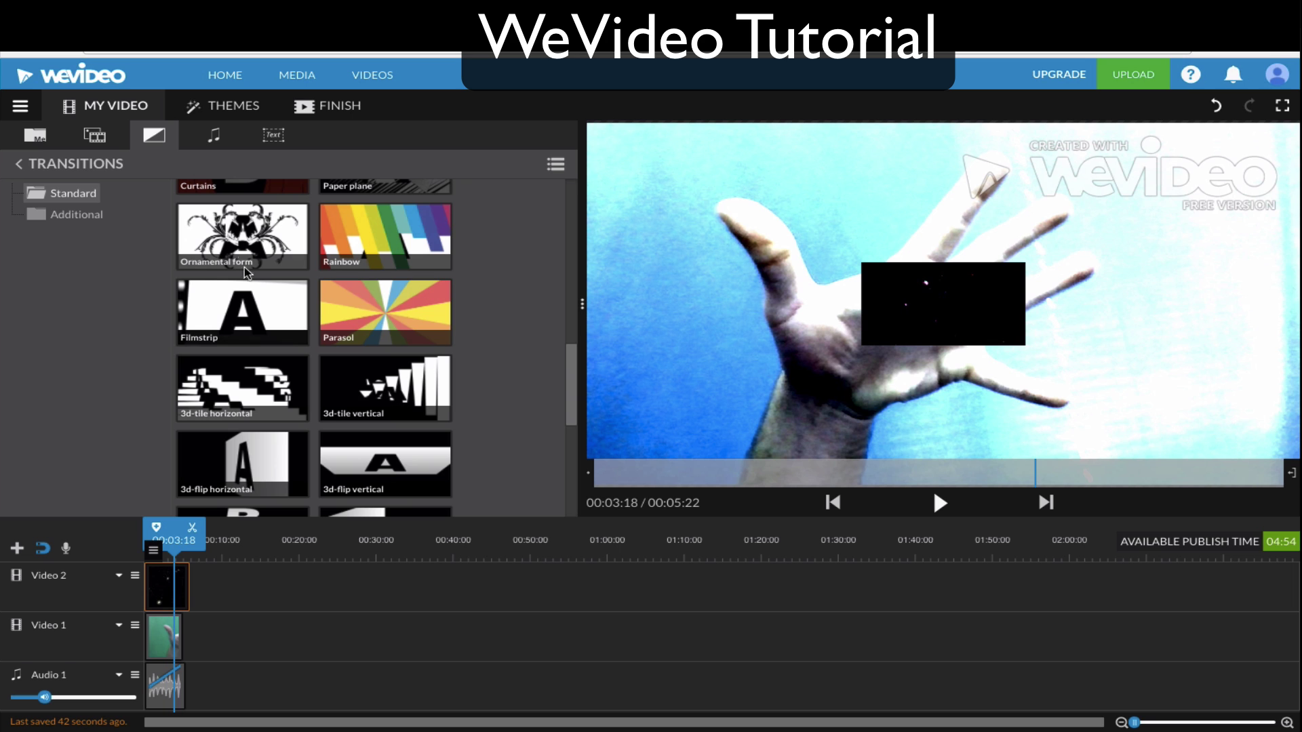
pyautogui.click(244, 237)
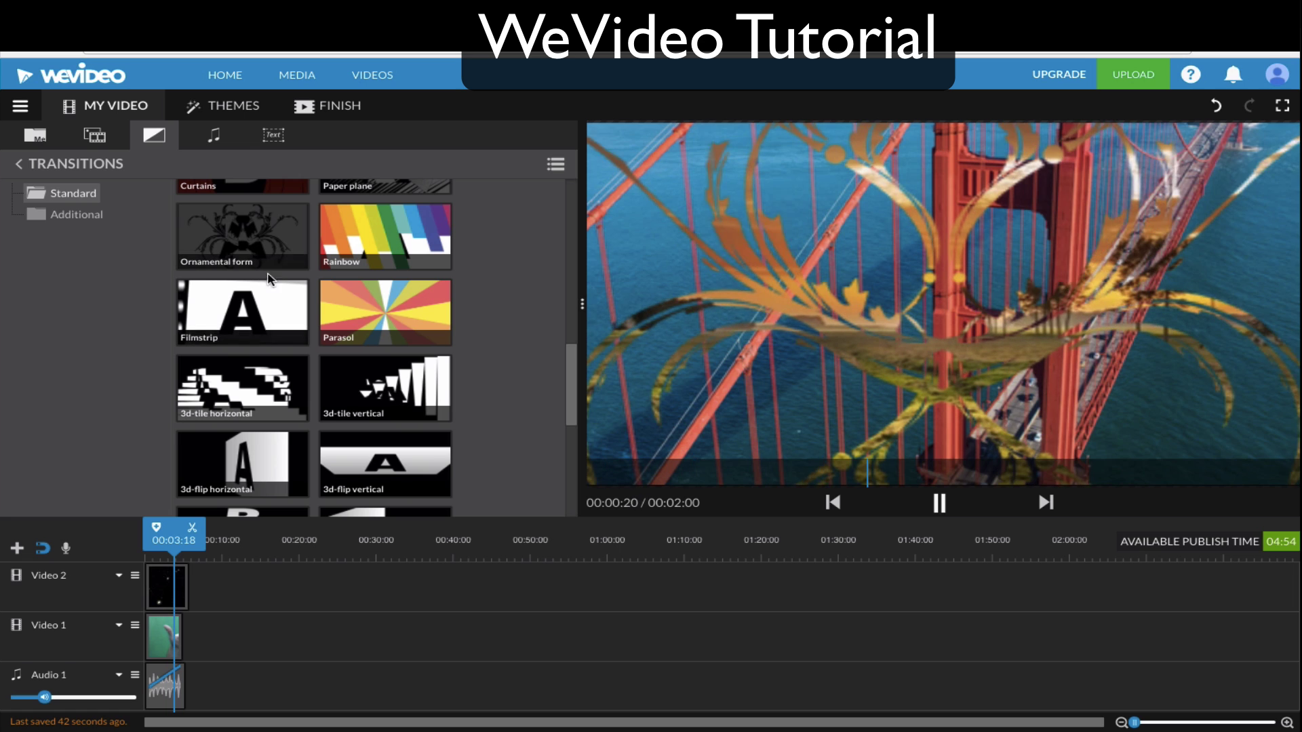
pyautogui.scroll(5, 271, 258)
pyautogui.scroll(3, 271, 257)
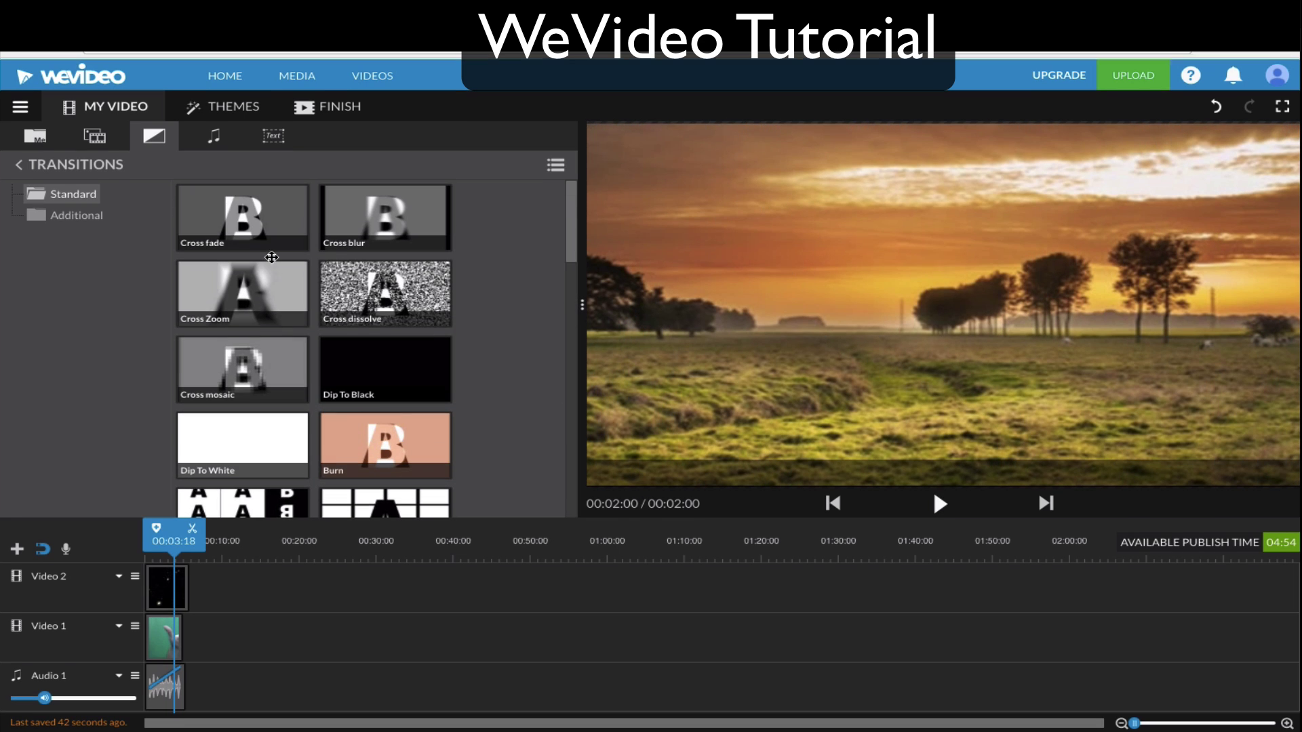
# Preview Cat Purring from Sound Effects > Animals, then show the Text title templates
pyautogui.click(214, 135)
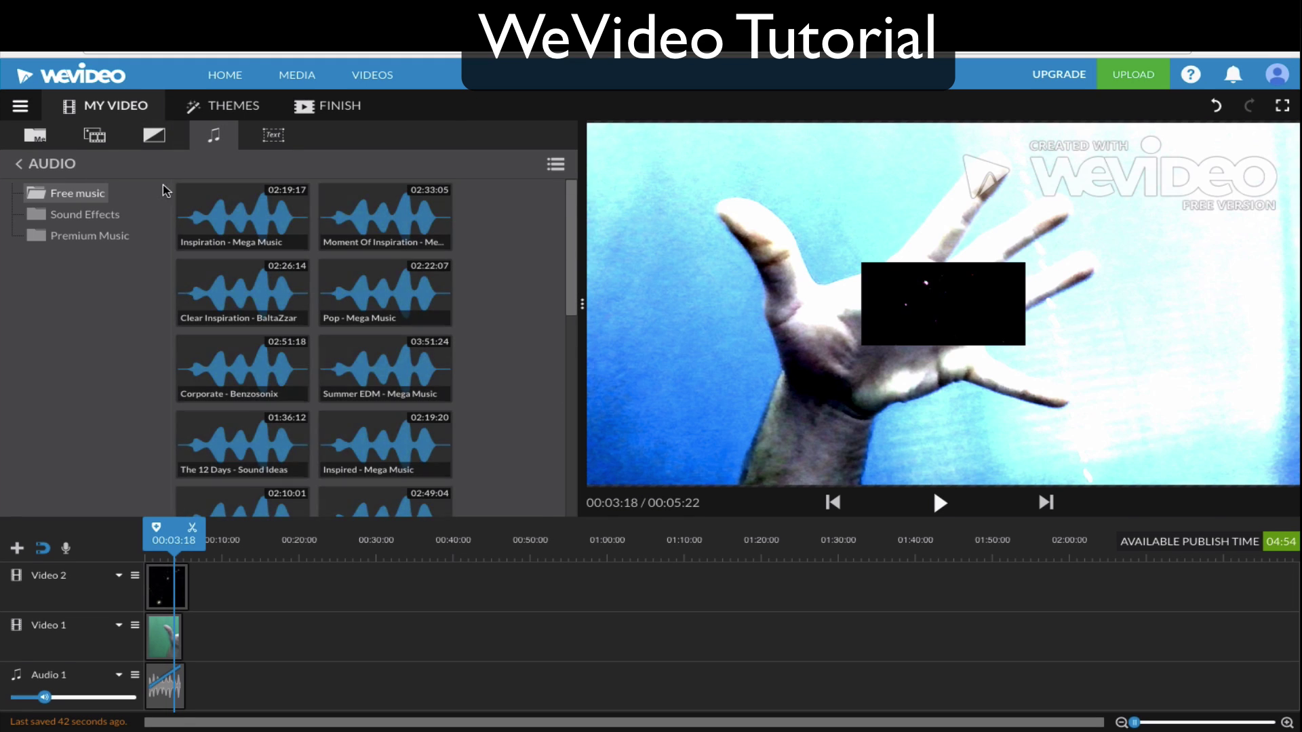
pyautogui.click(57, 215)
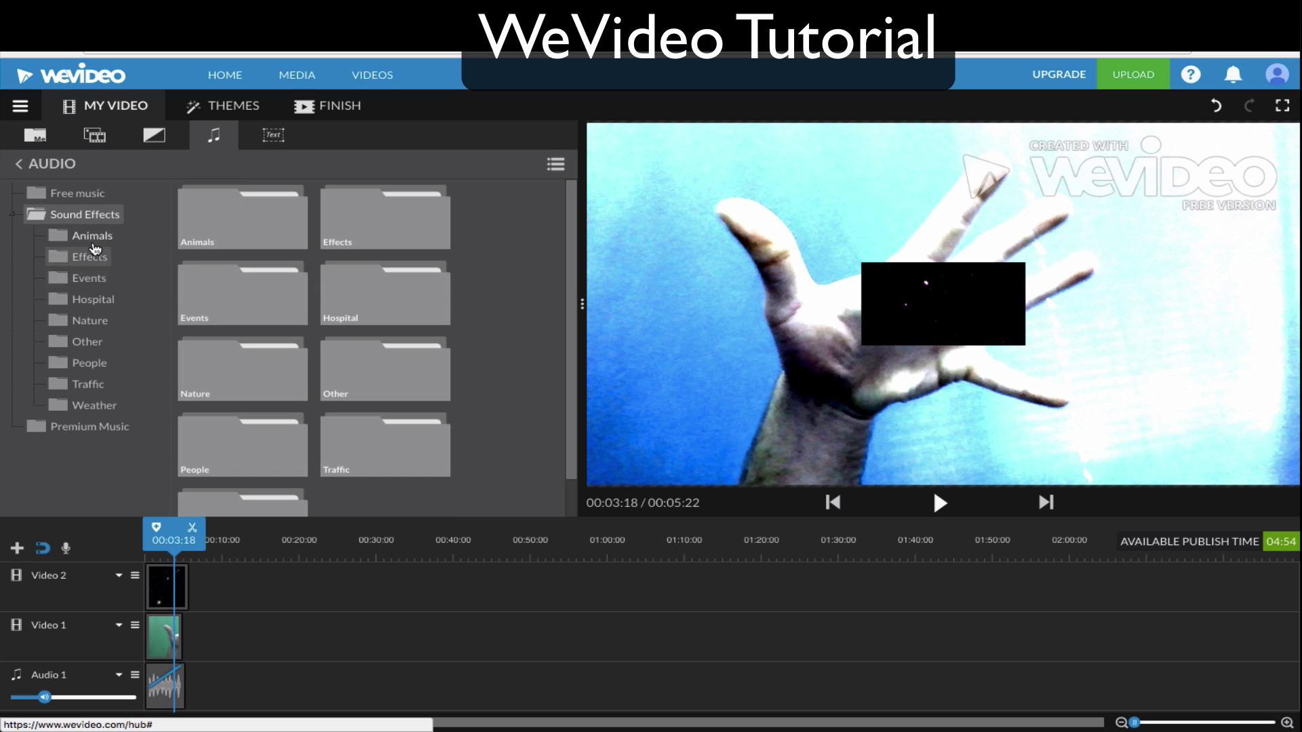
pyautogui.click(93, 240)
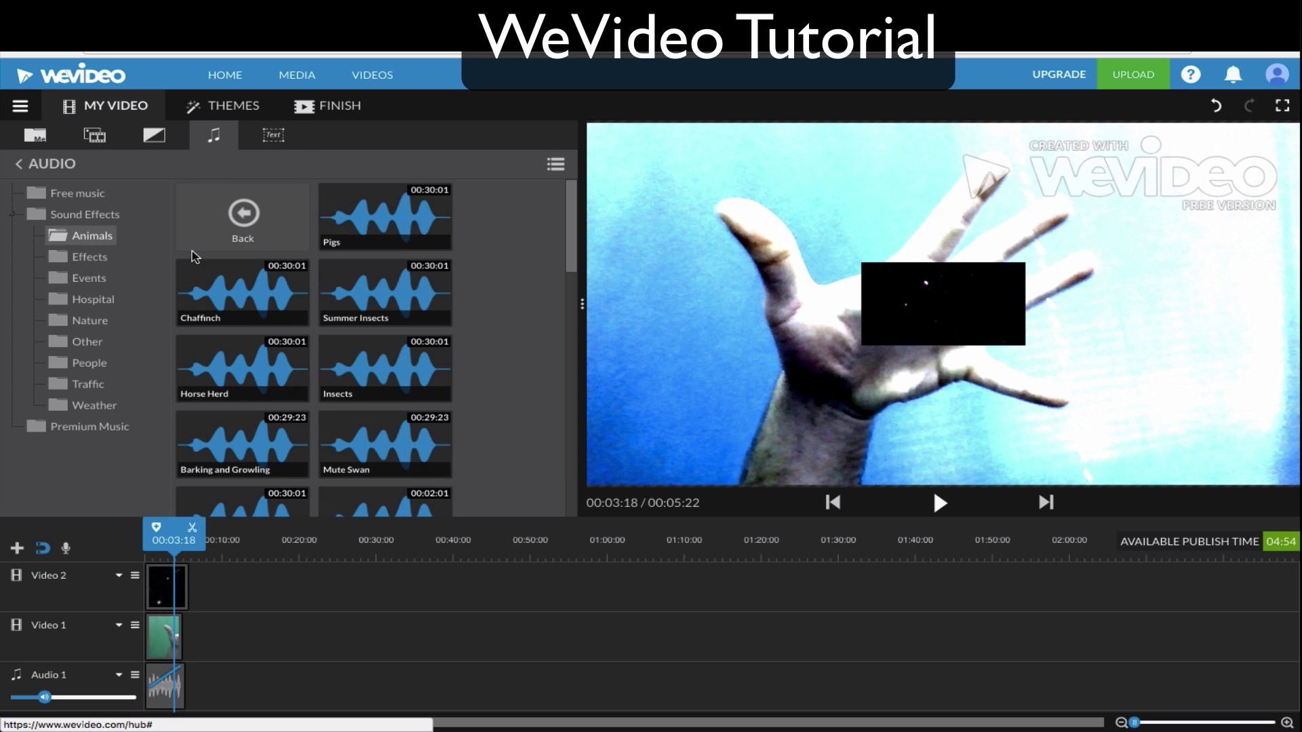
pyautogui.scroll(-5, 272, 308)
pyautogui.scroll(3, 265, 322)
pyautogui.scroll(-2, 258, 333)
pyautogui.click(232, 347)
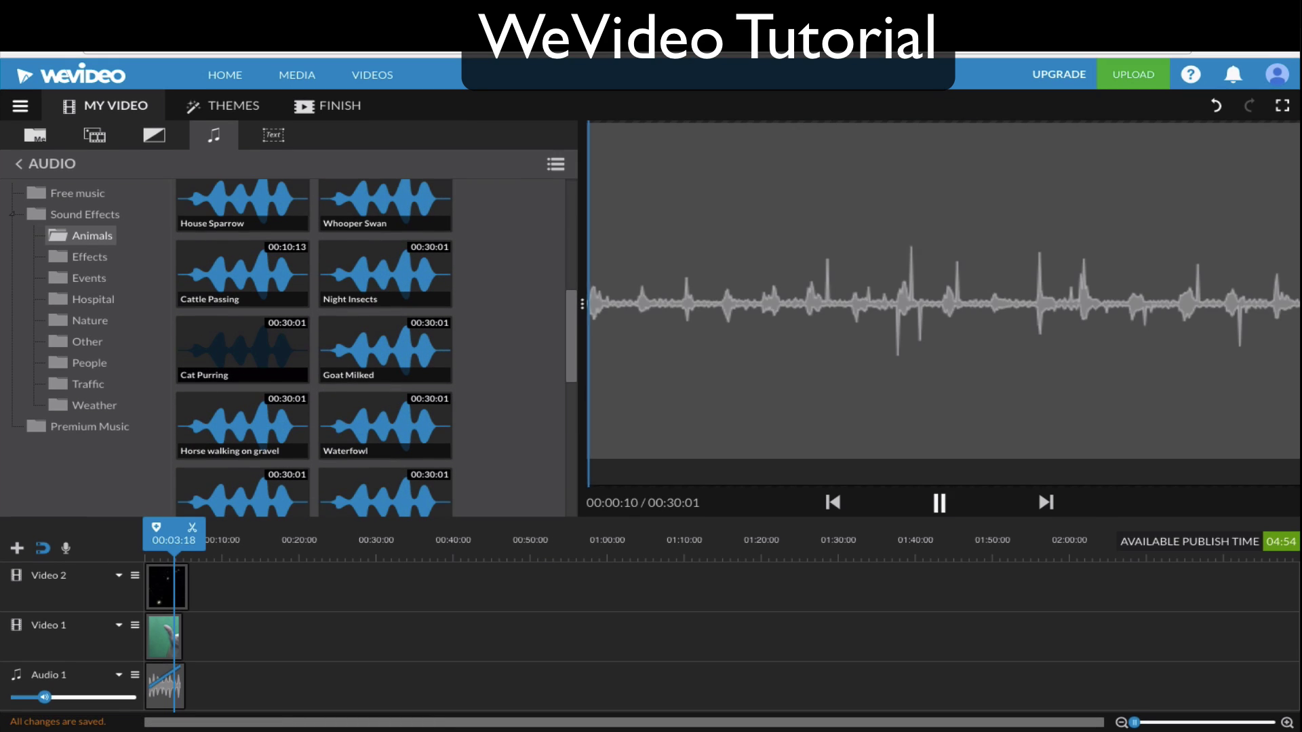
pyautogui.click(275, 136)
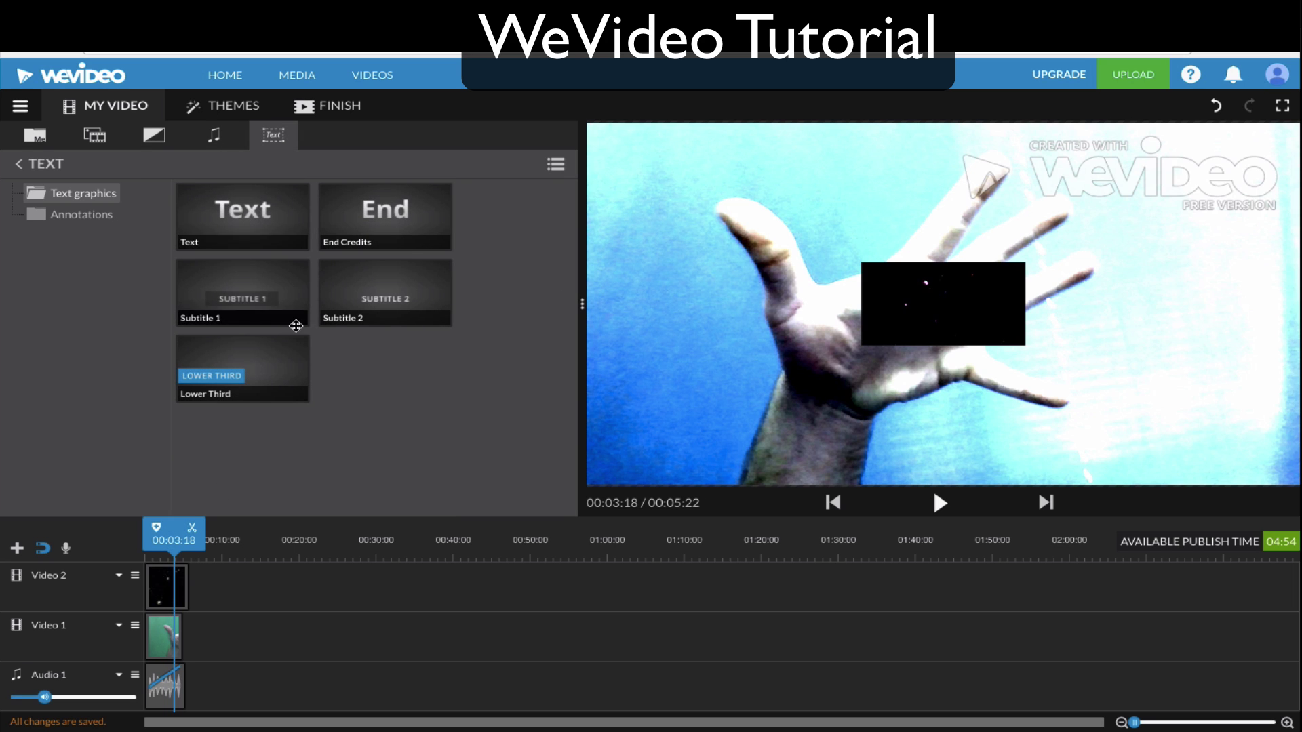
pyautogui.moveTo(274, 346); pyautogui.dragTo(172, 597)
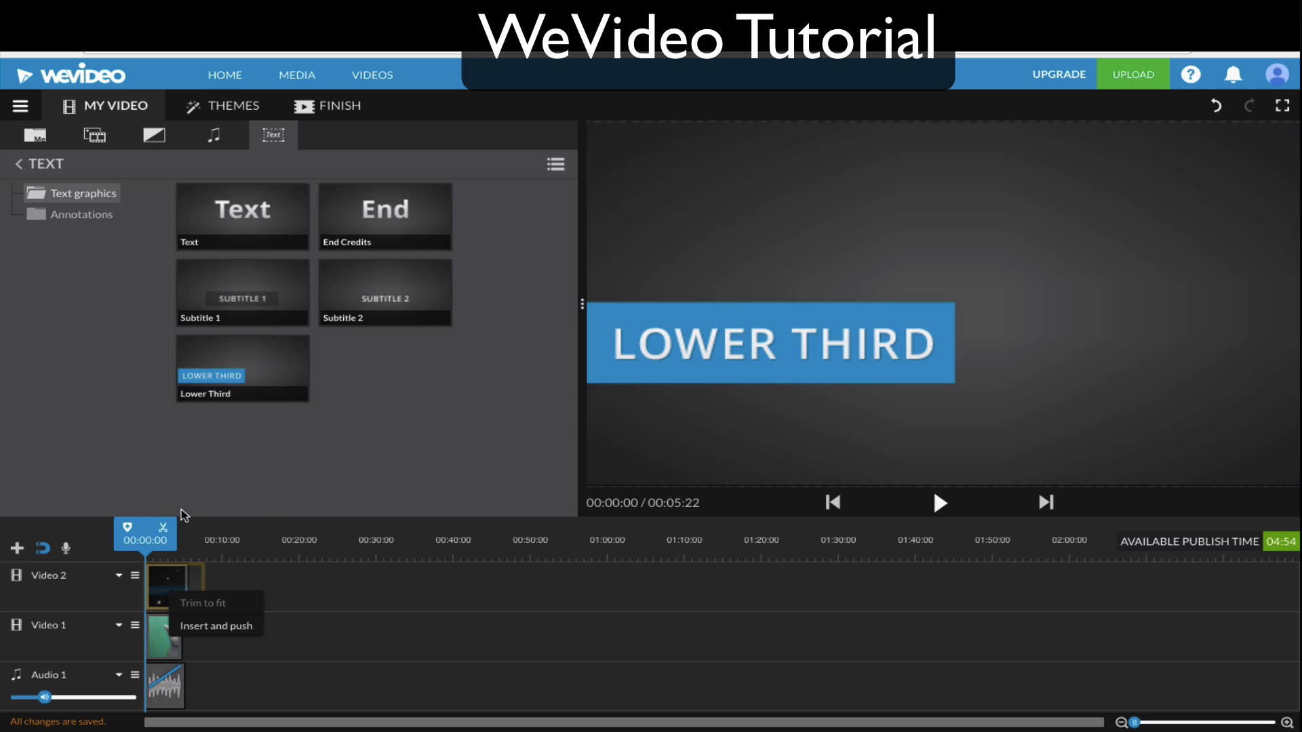
pyautogui.click(214, 627)
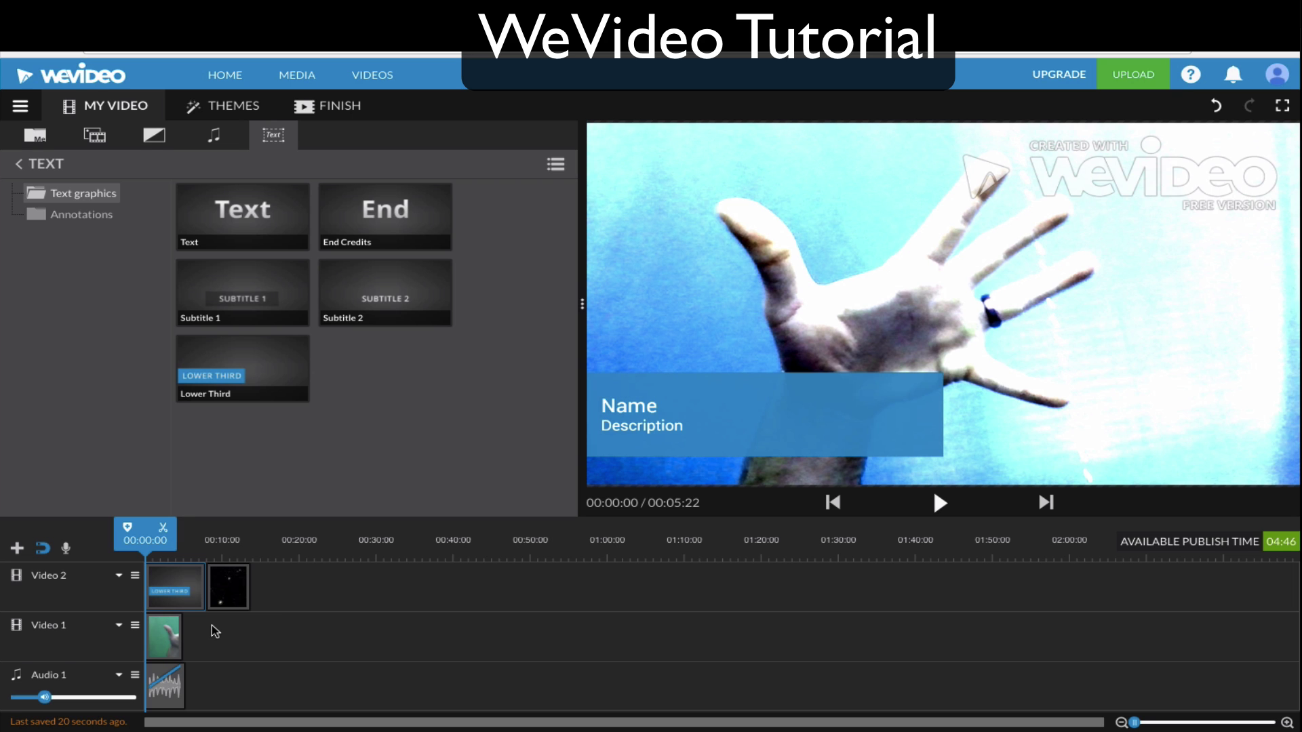
pyautogui.press('space')
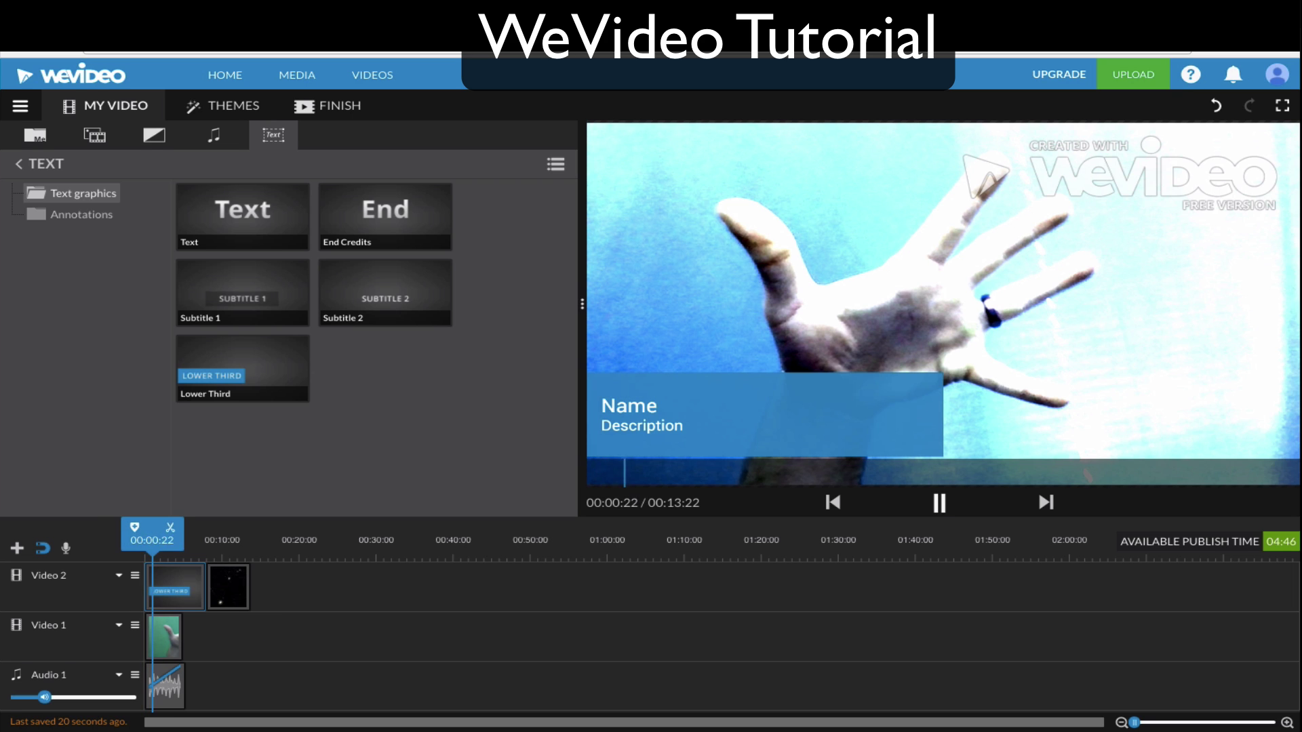
pyautogui.click(937, 501)
pyautogui.hotkey('ctrl', 'z')
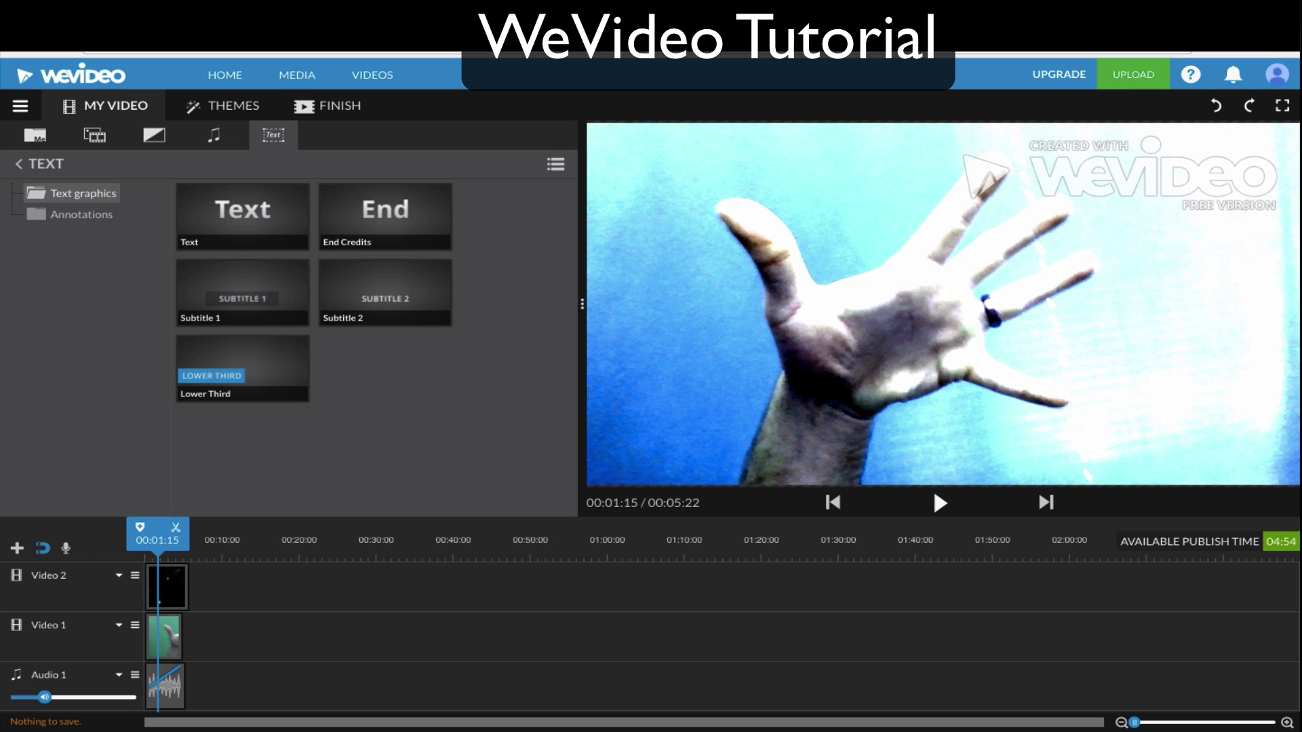
pyautogui.click(254, 369)
pyautogui.moveTo(263, 411); pyautogui.dragTo(171, 642)
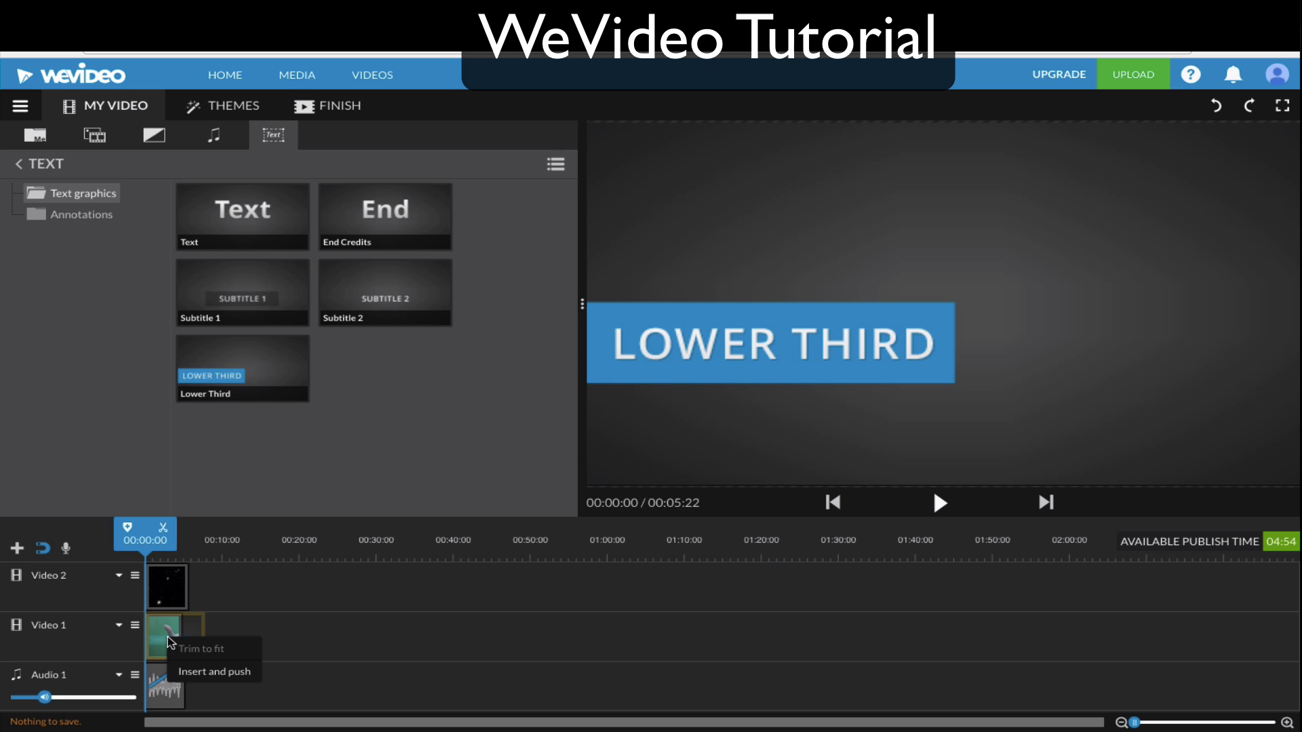
pyautogui.click(320, 600)
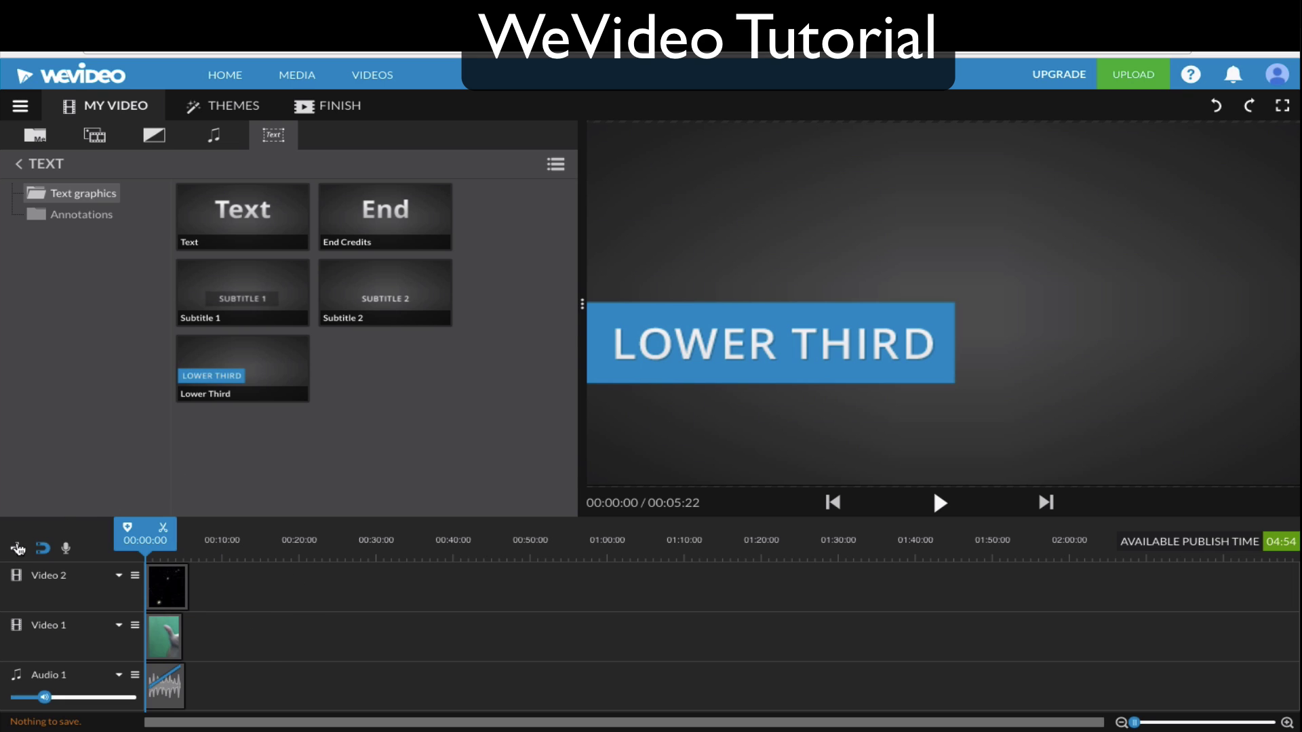
# Add a Video 3 track and drop the 8-second Lower Third title at its start
pyautogui.click(19, 548)
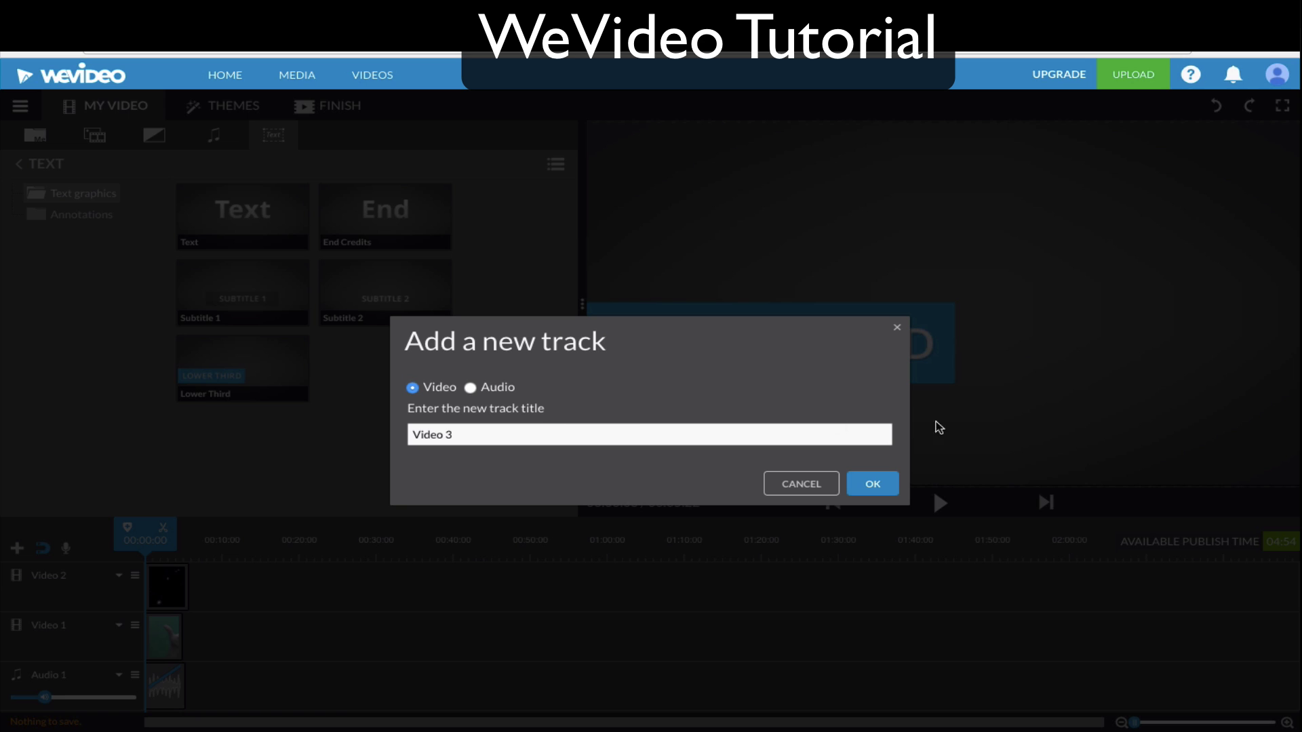
pyautogui.click(855, 490)
pyautogui.moveTo(278, 350); pyautogui.dragTo(173, 576)
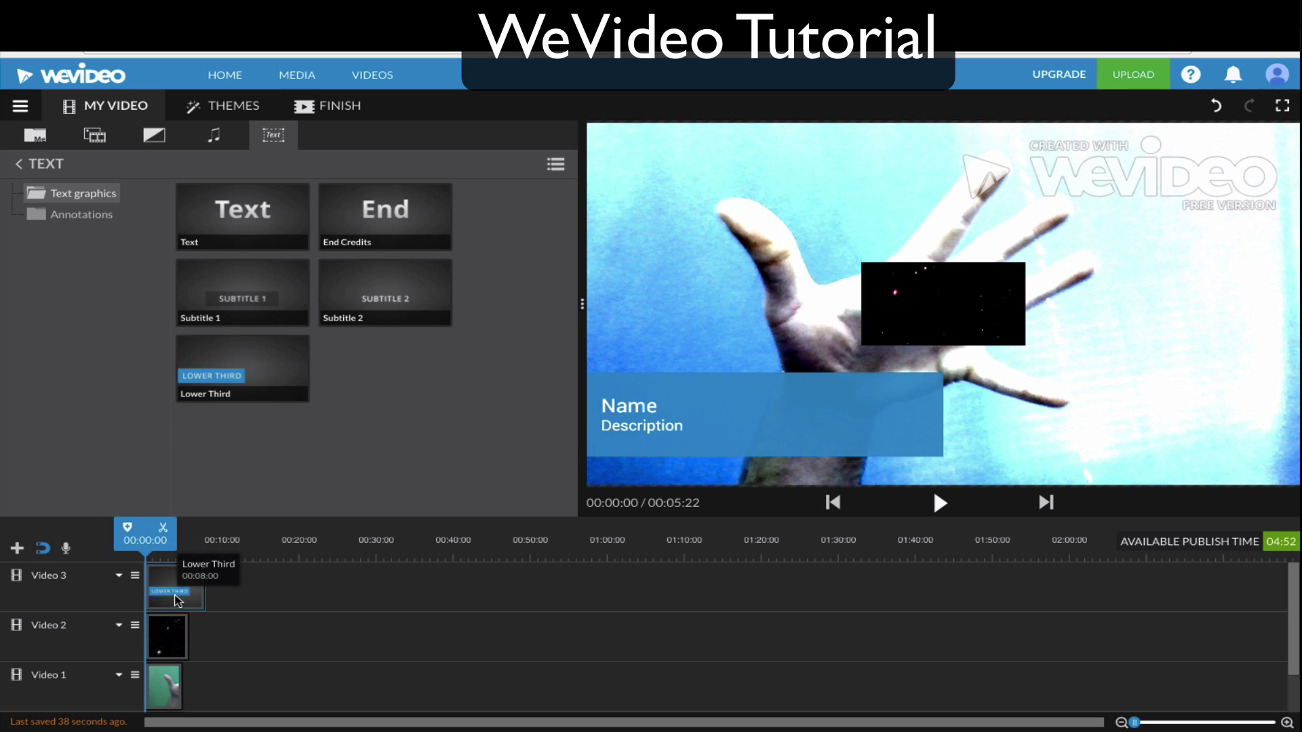
pyautogui.click(176, 599)
# Replace the lower-third text with 'Space Hand' and enlarge its size
pyautogui.doubleClick(177, 599)
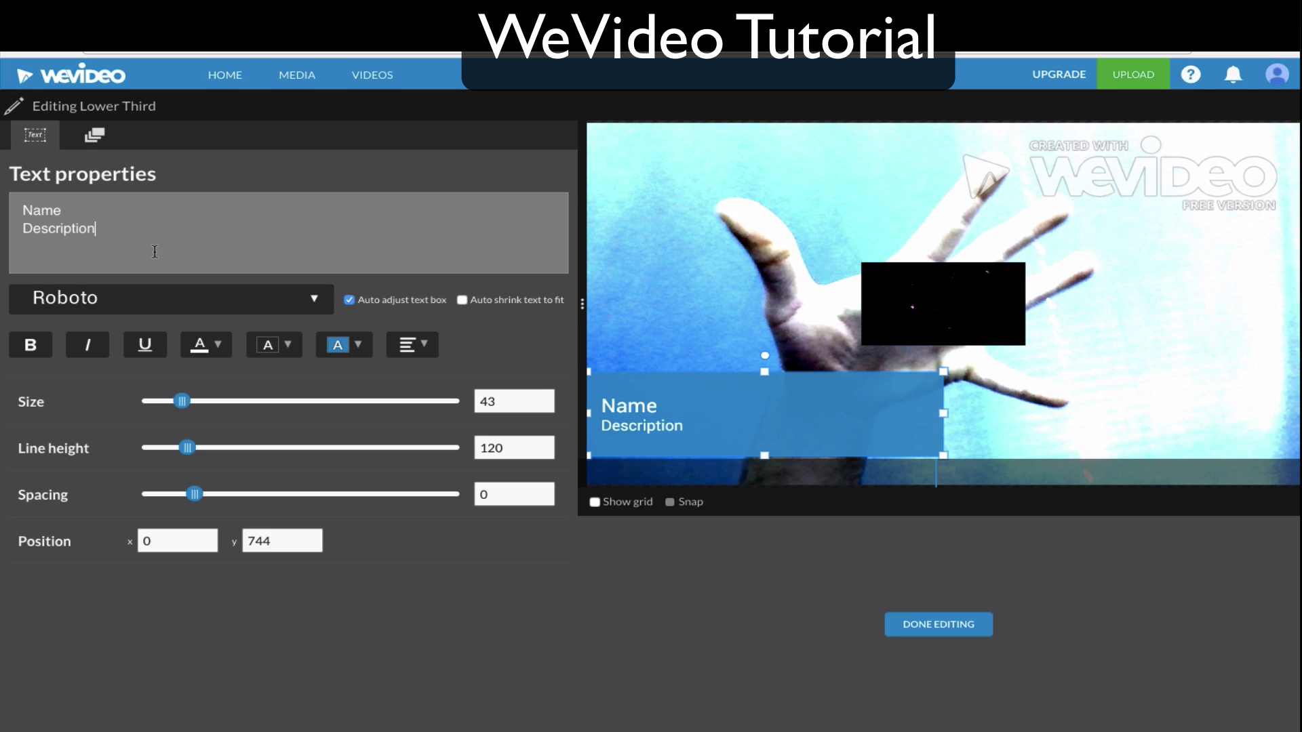
pyautogui.hotkey('ctrl', 'a')
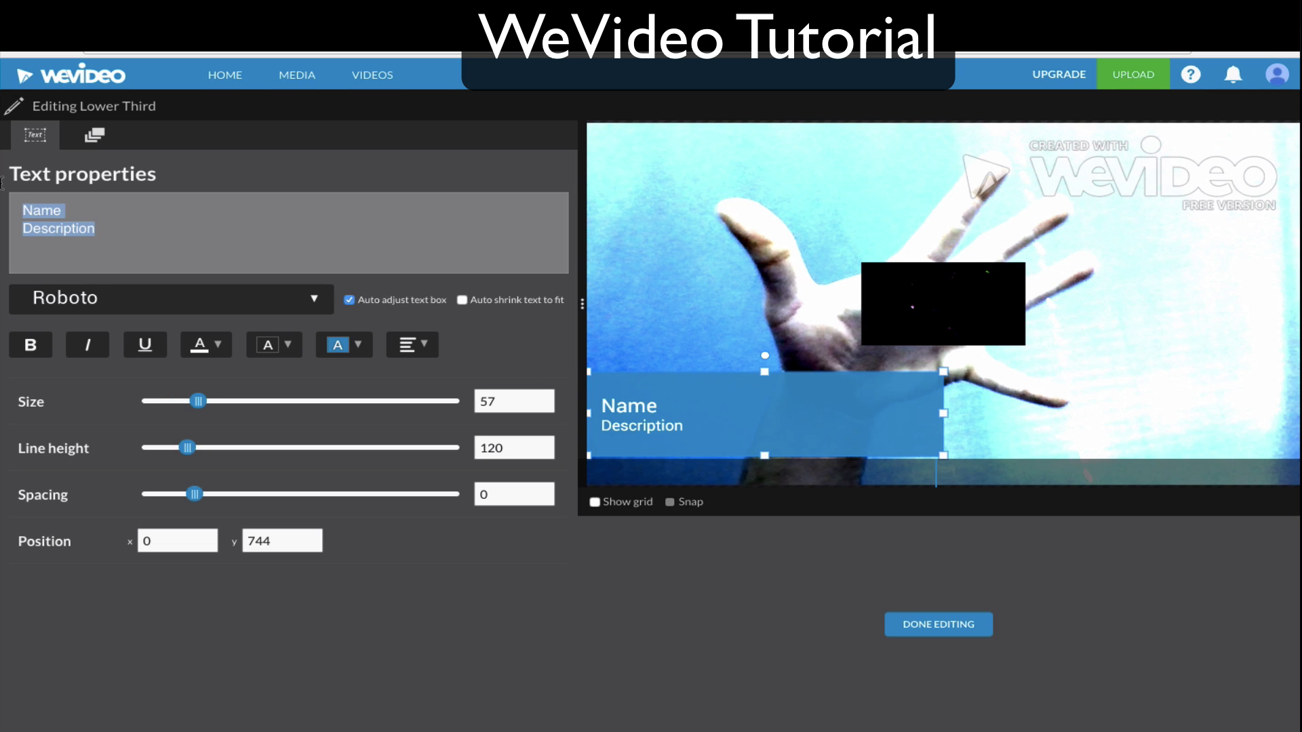
pyautogui.write('S')
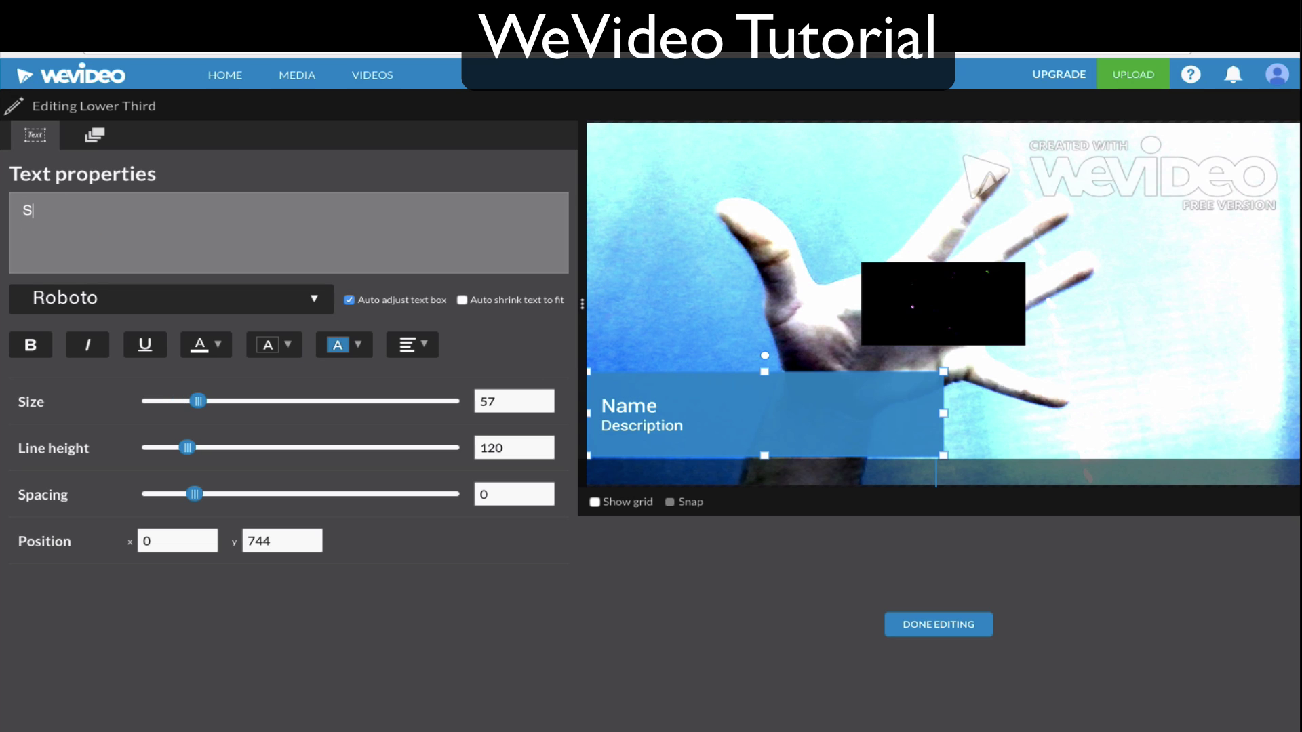
pyautogui.write('pace ')
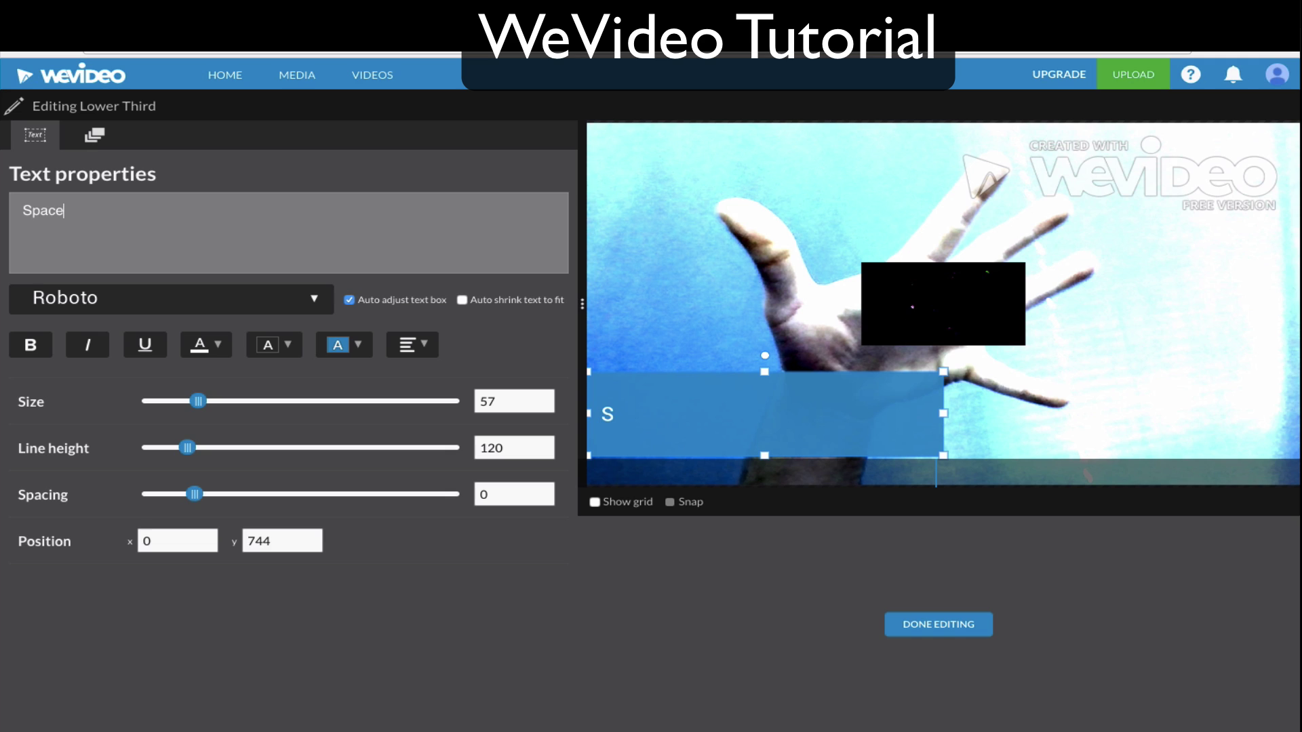
pyautogui.write('Hand')
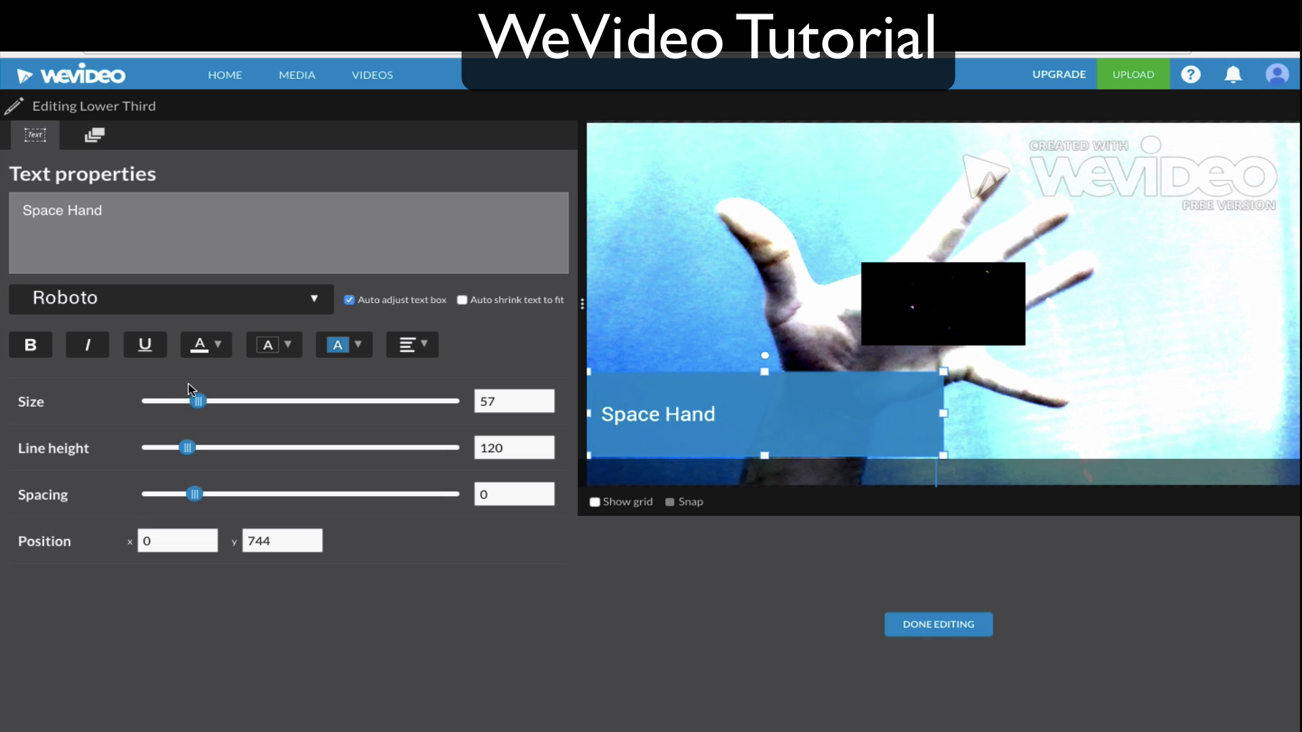
pyautogui.moveTo(198, 401); pyautogui.dragTo(141, 401)
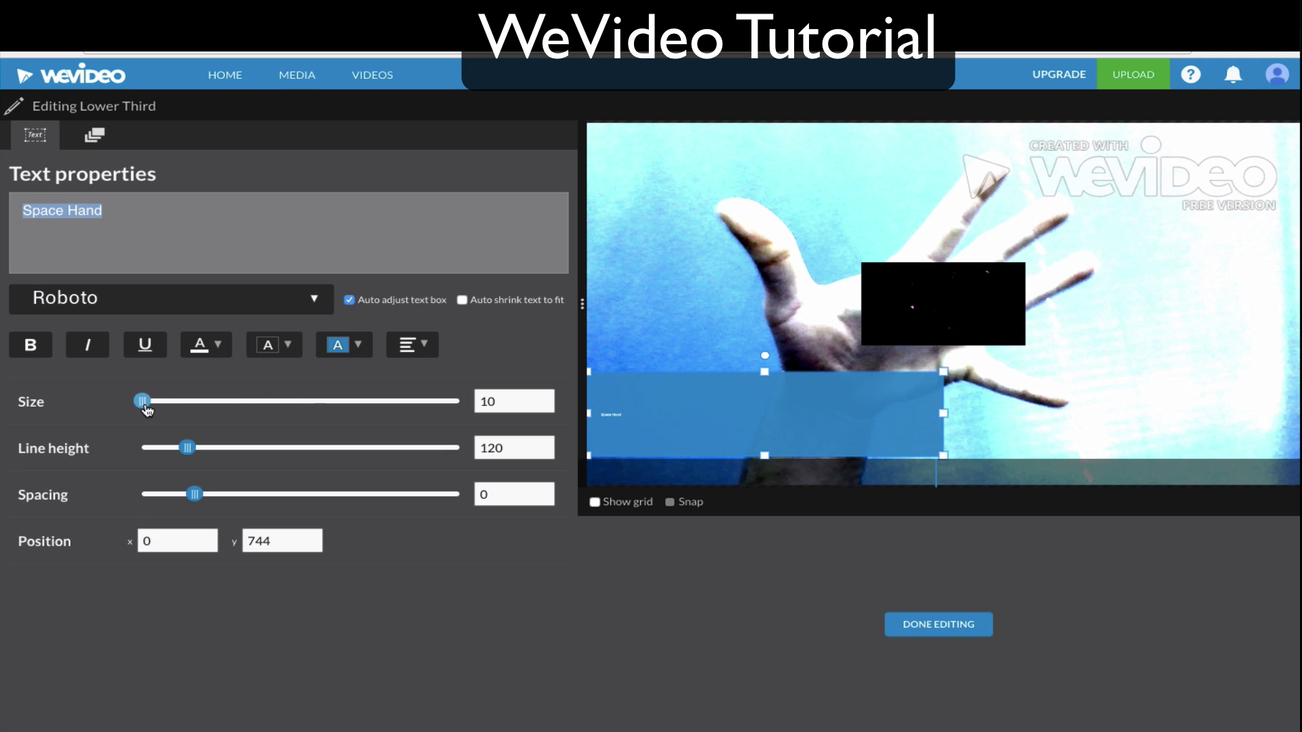
pyautogui.click(305, 403)
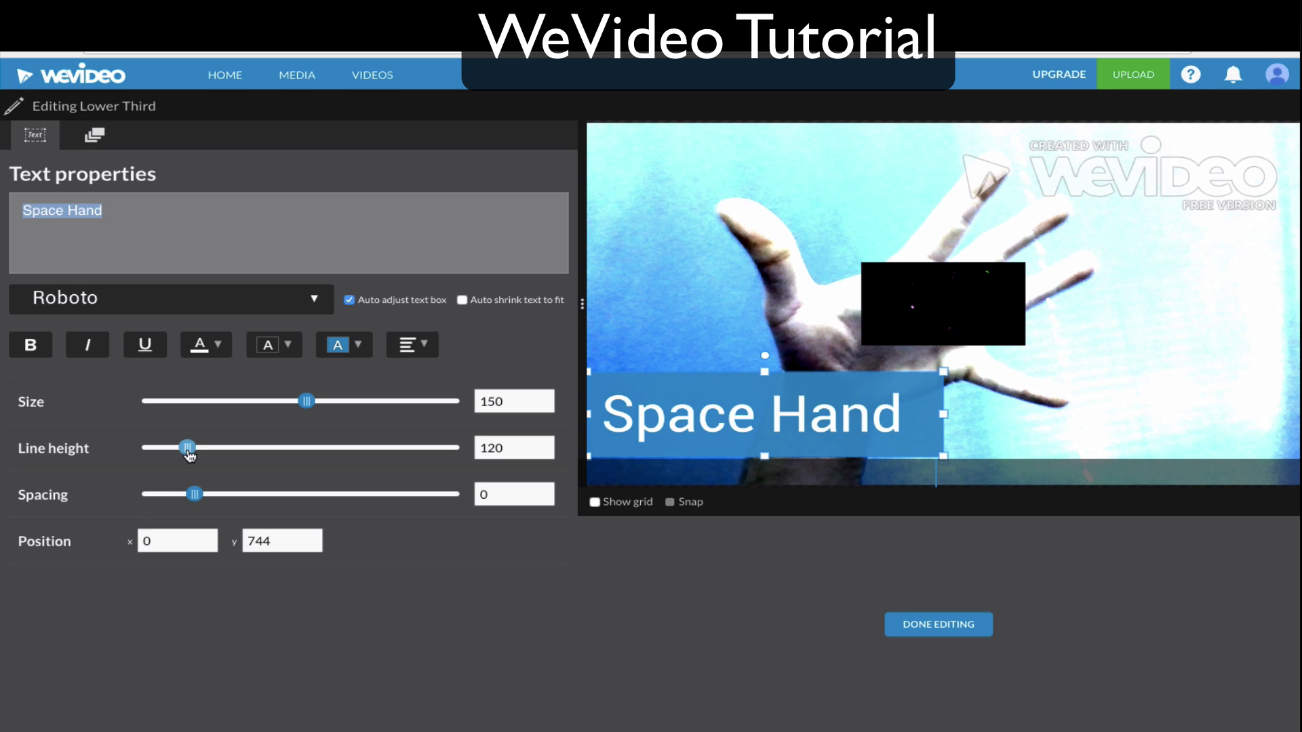
# Give the title a darker blue background and slightly wider letter spacing
pyautogui.click(339, 346)
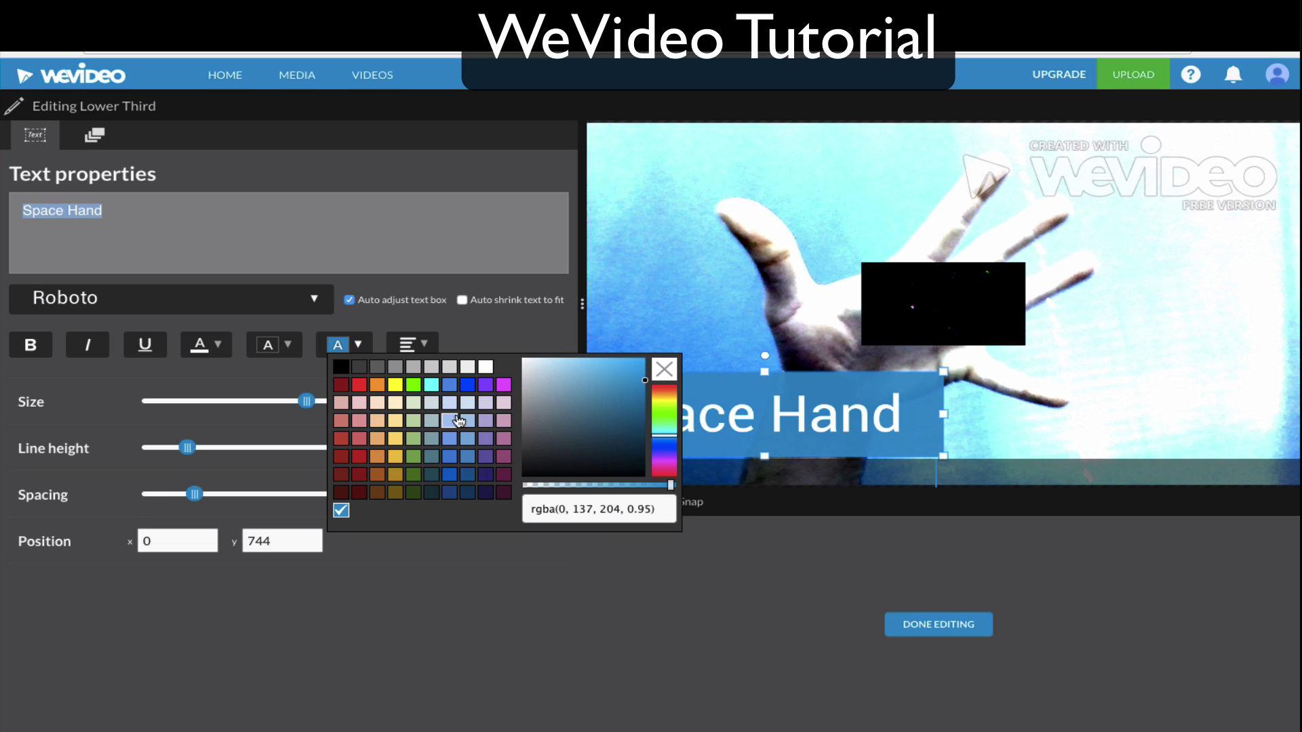
pyautogui.click(452, 442)
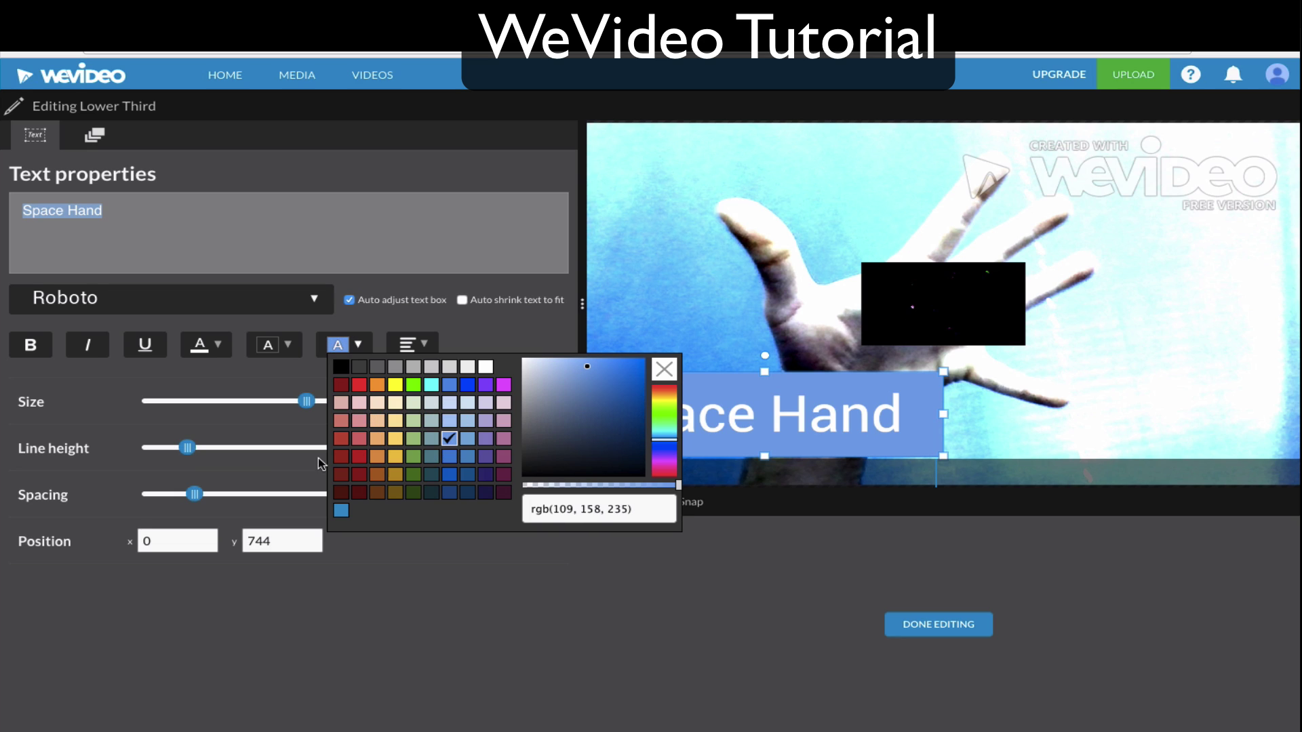
pyautogui.click(449, 457)
pyautogui.click(151, 482)
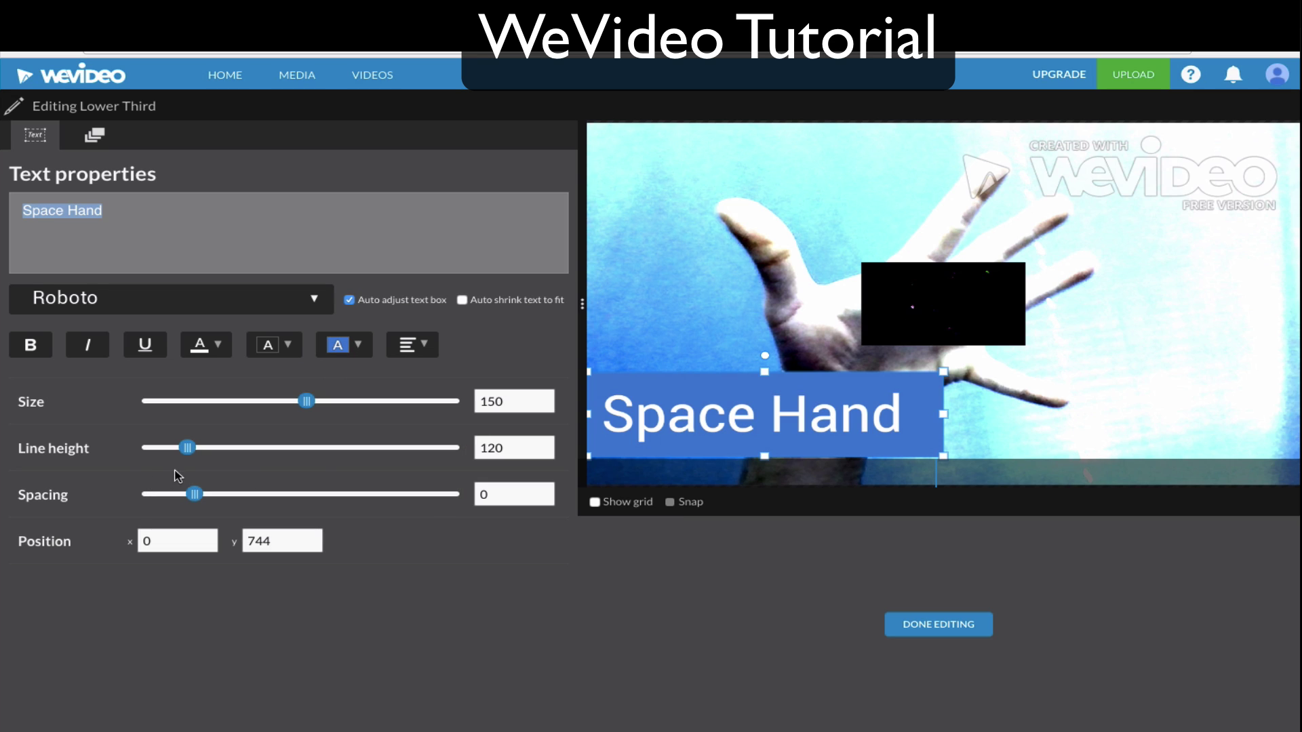
pyautogui.moveTo(196, 496); pyautogui.dragTo(228, 497)
# Switch to an outlined font at size 134 and move the title box lower in the frame
pyautogui.click(165, 309)
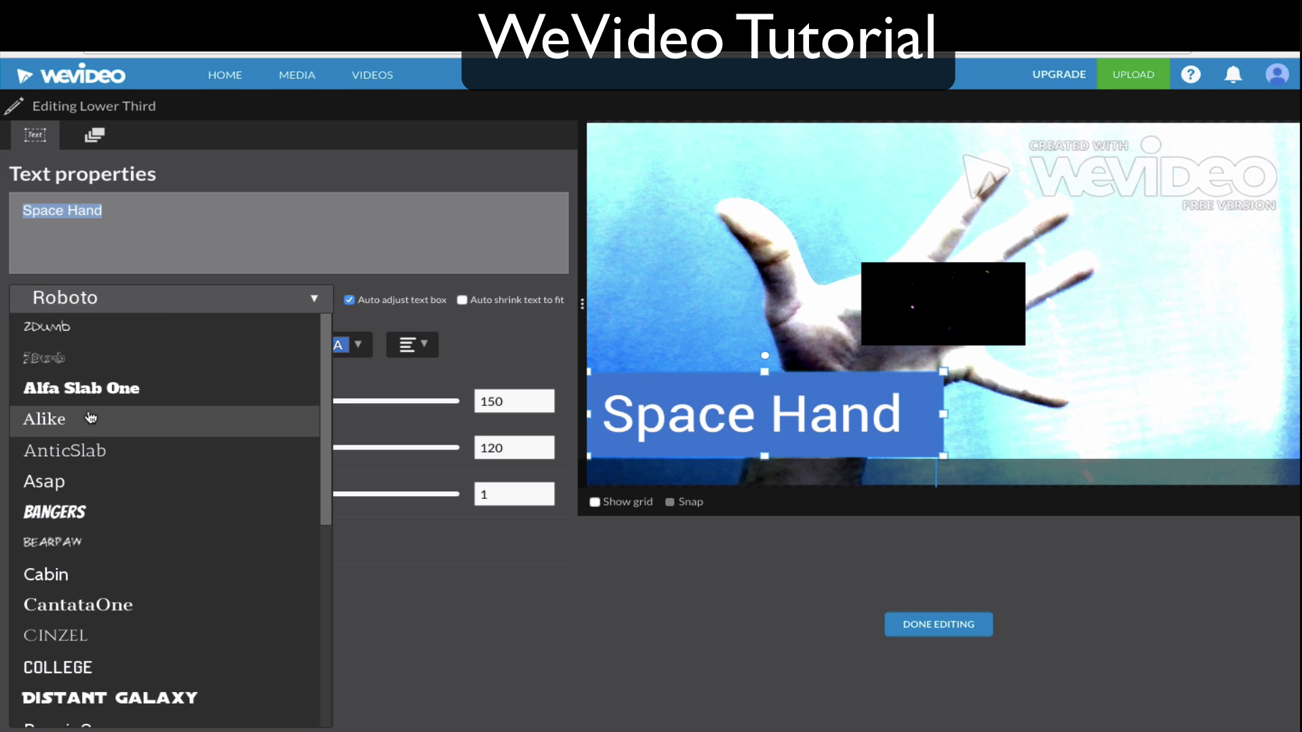
pyautogui.click(93, 367)
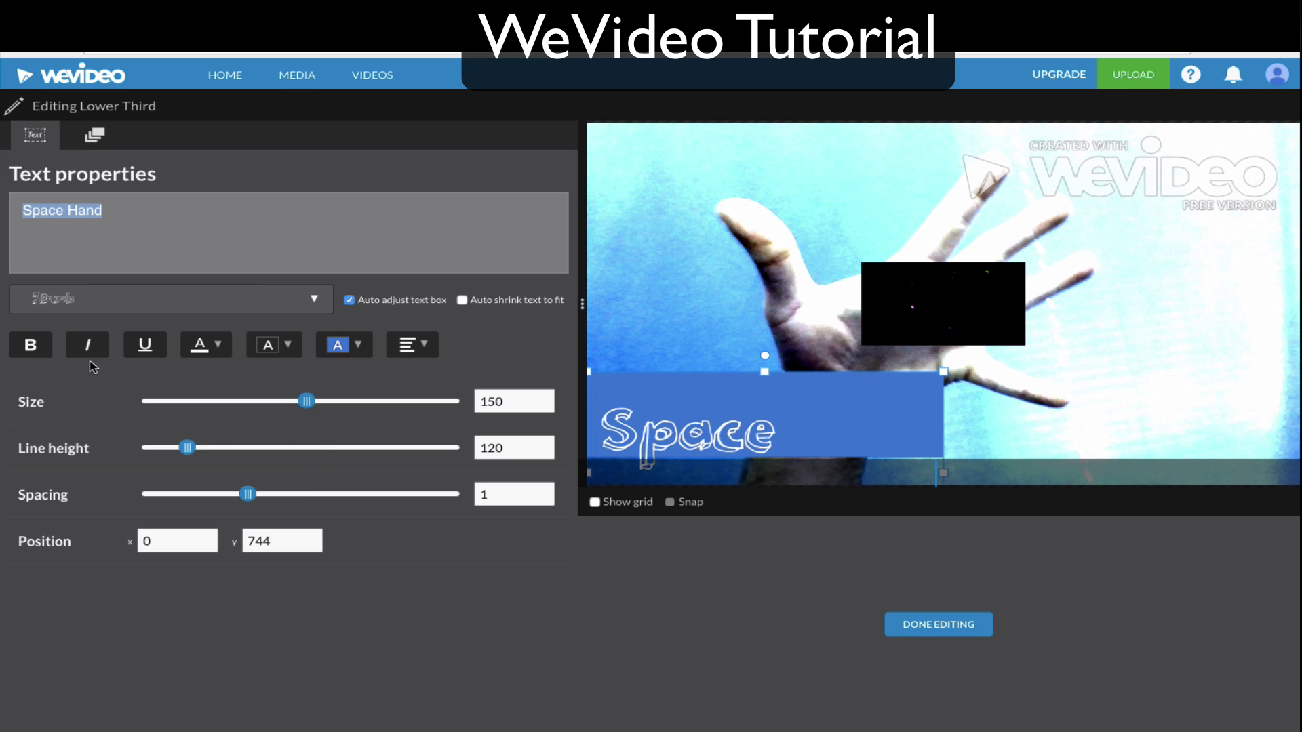
pyautogui.click(290, 401)
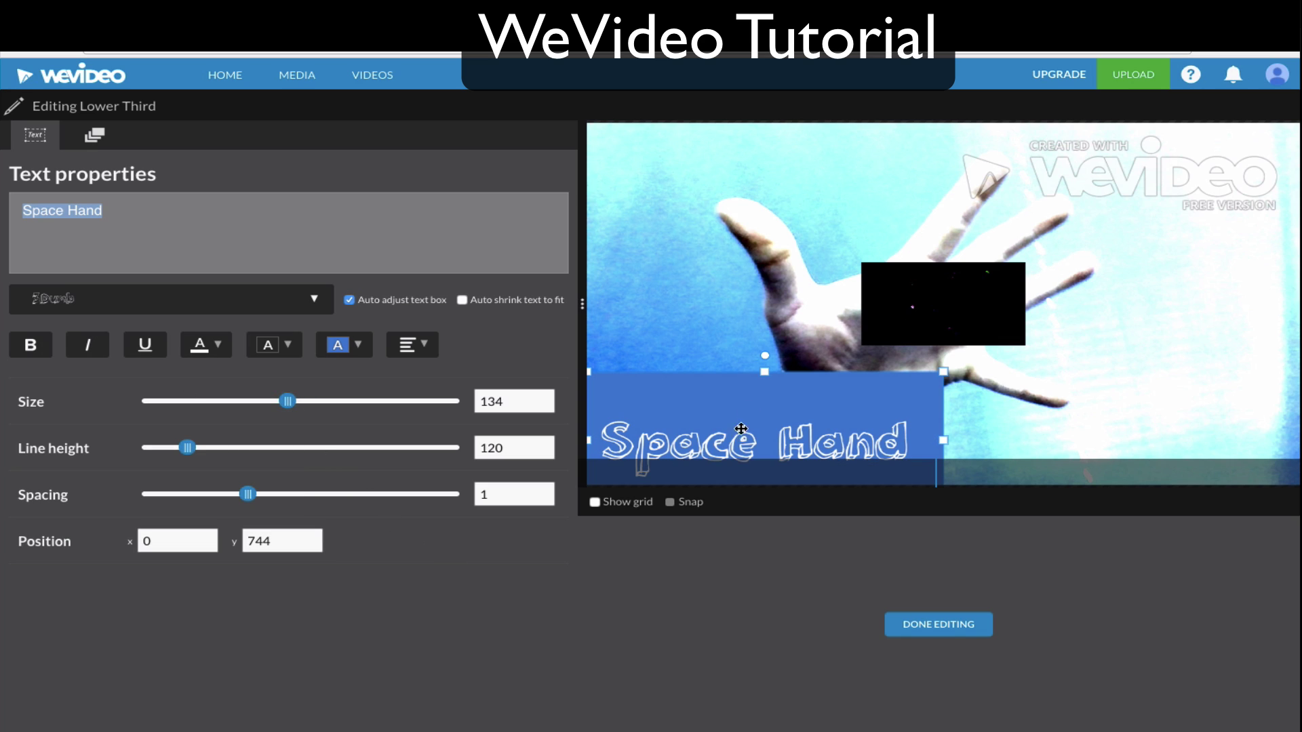
pyautogui.moveTo(765, 371); pyautogui.dragTo(760, 410)
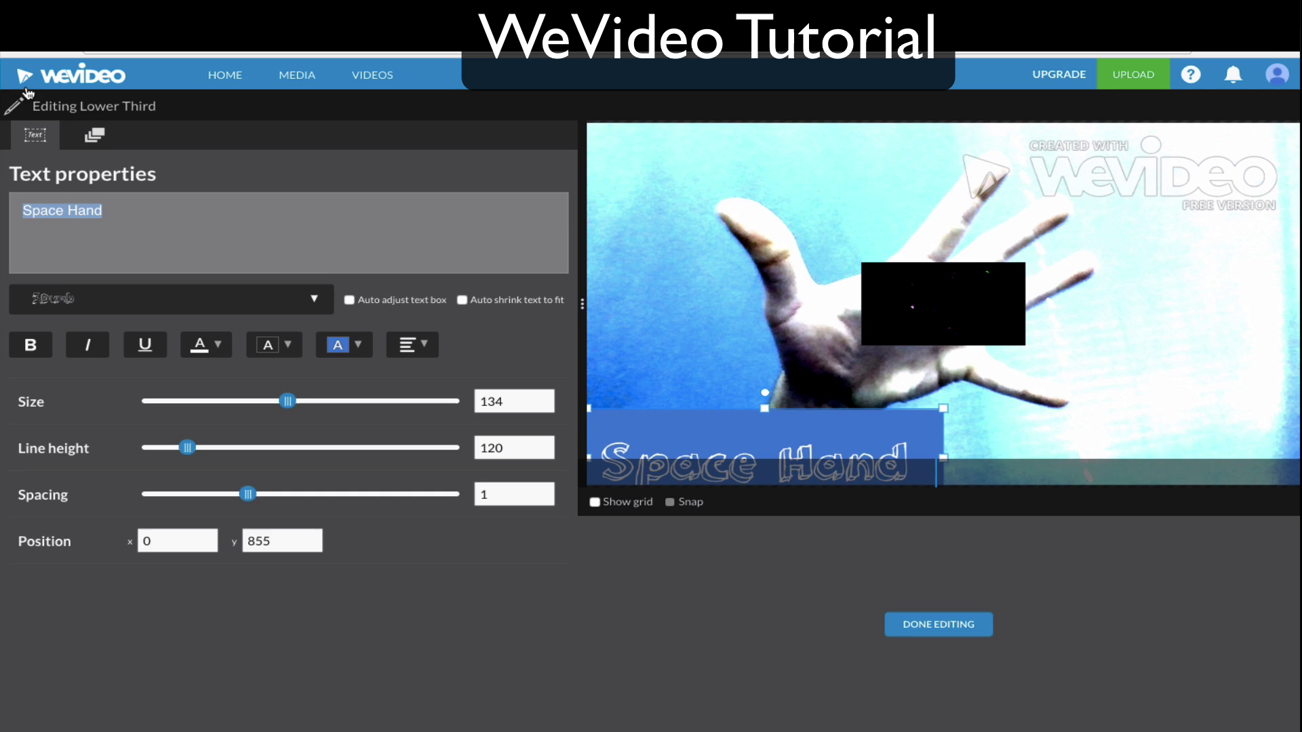
# Make 'Space Hand' bold and finish editing the lower third
pyautogui.click(95, 136)
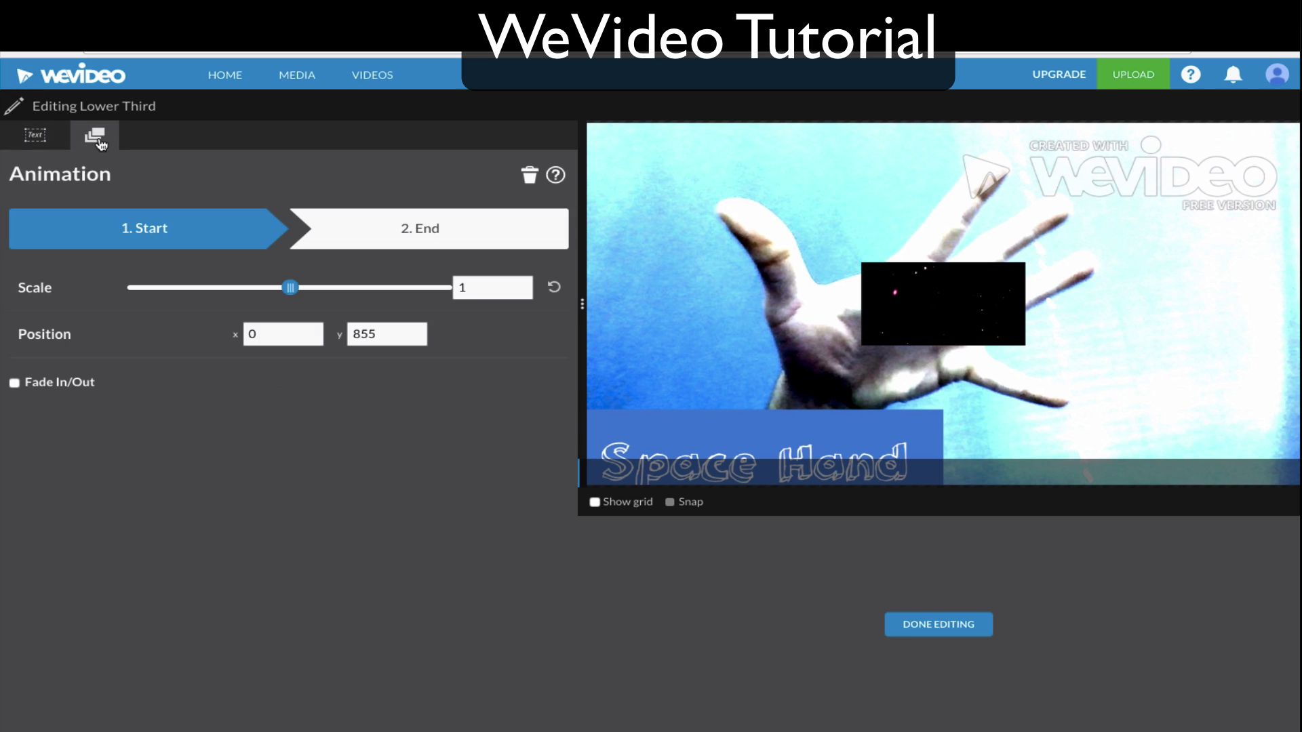
pyautogui.click(29, 136)
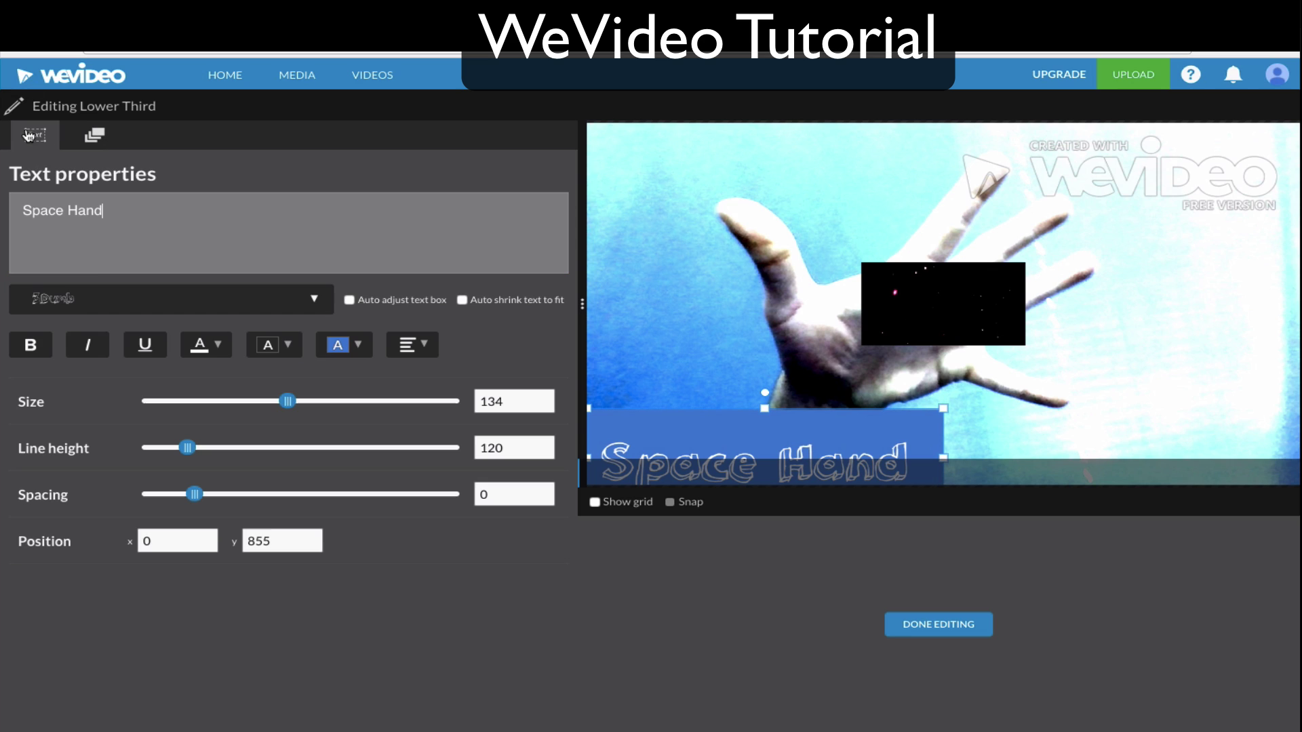
pyautogui.click(49, 352)
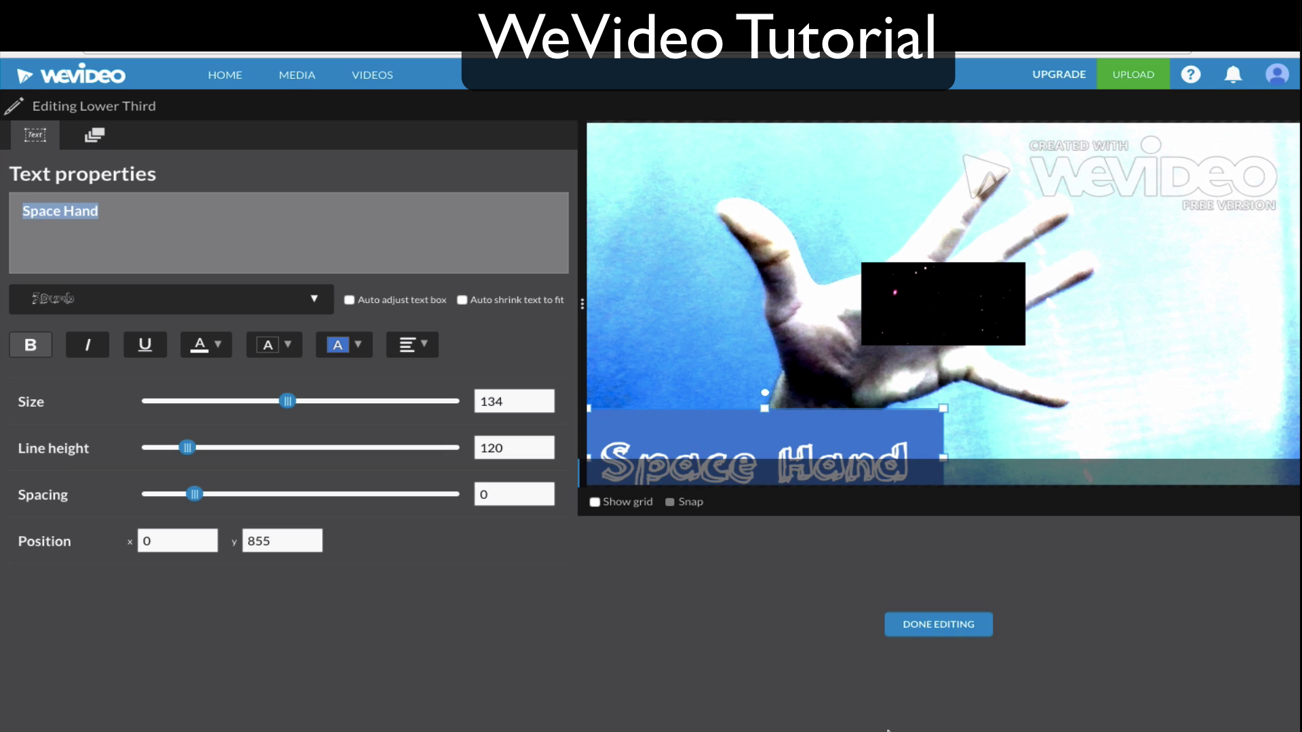
pyautogui.click(983, 624)
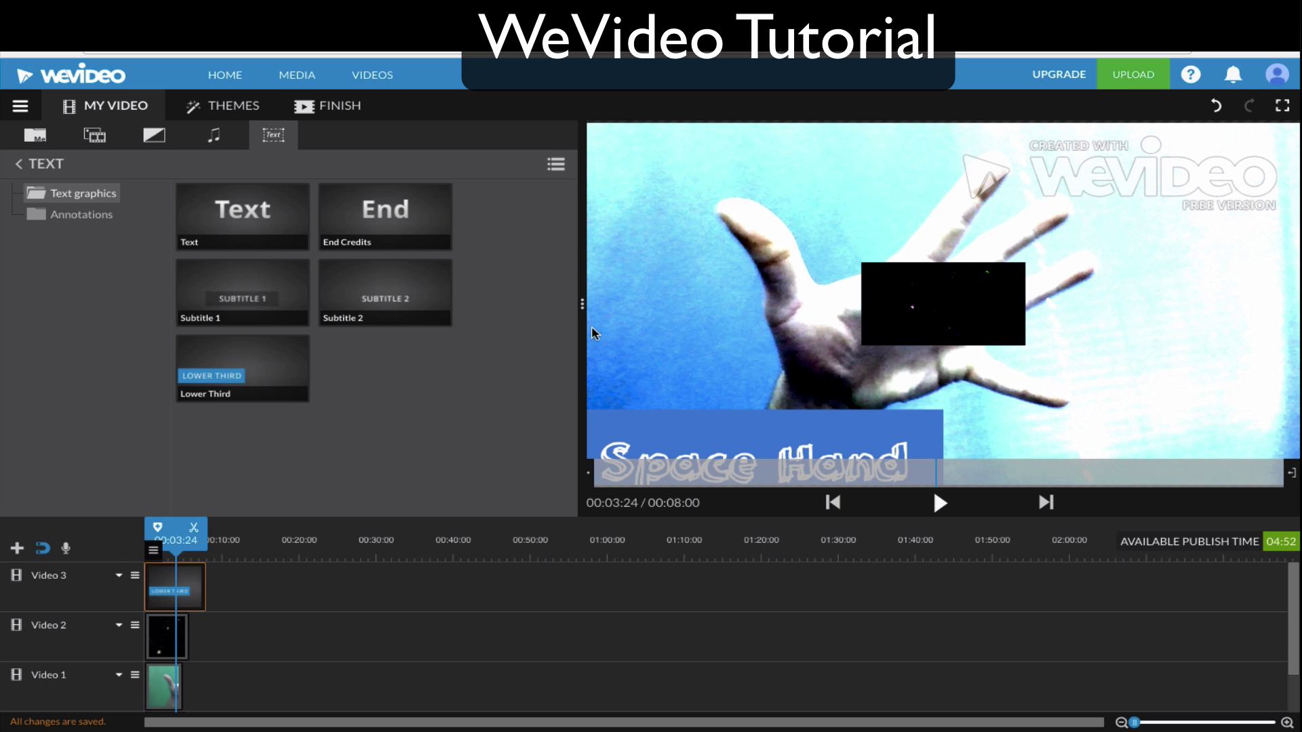
pyautogui.press('space')
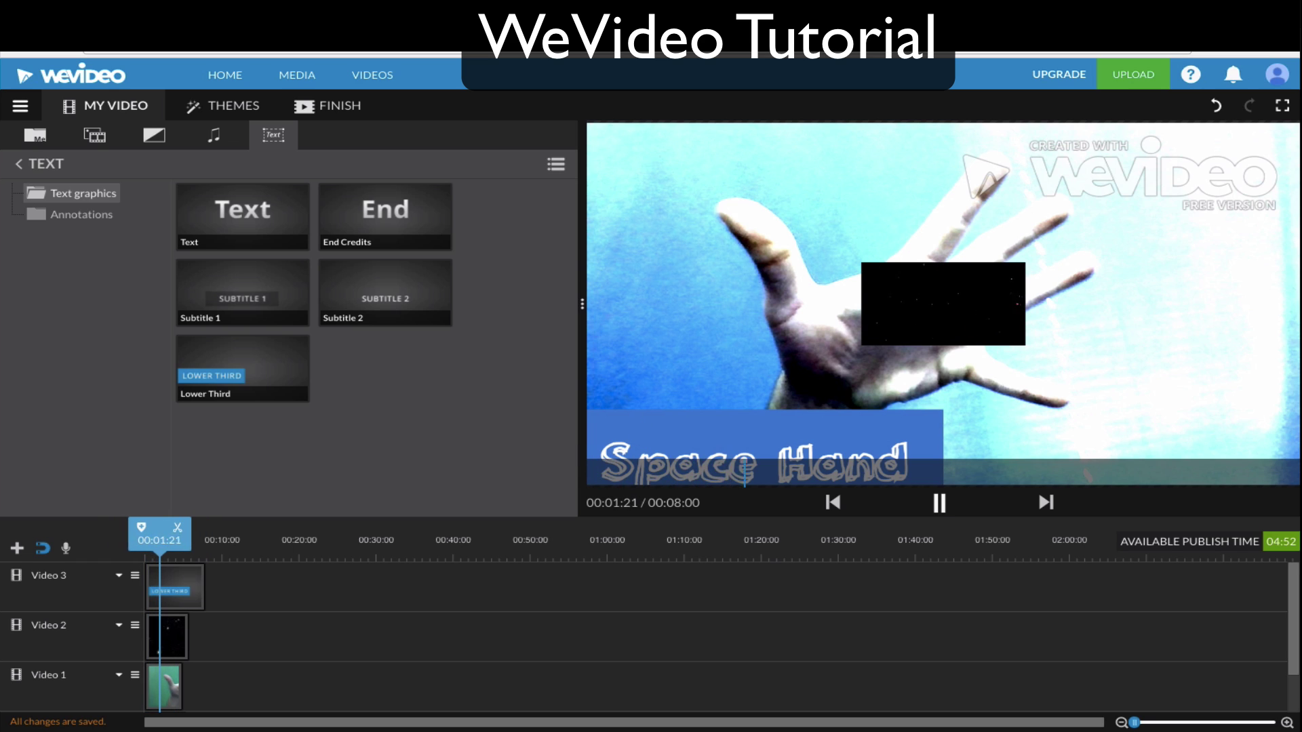
pyautogui.click(935, 499)
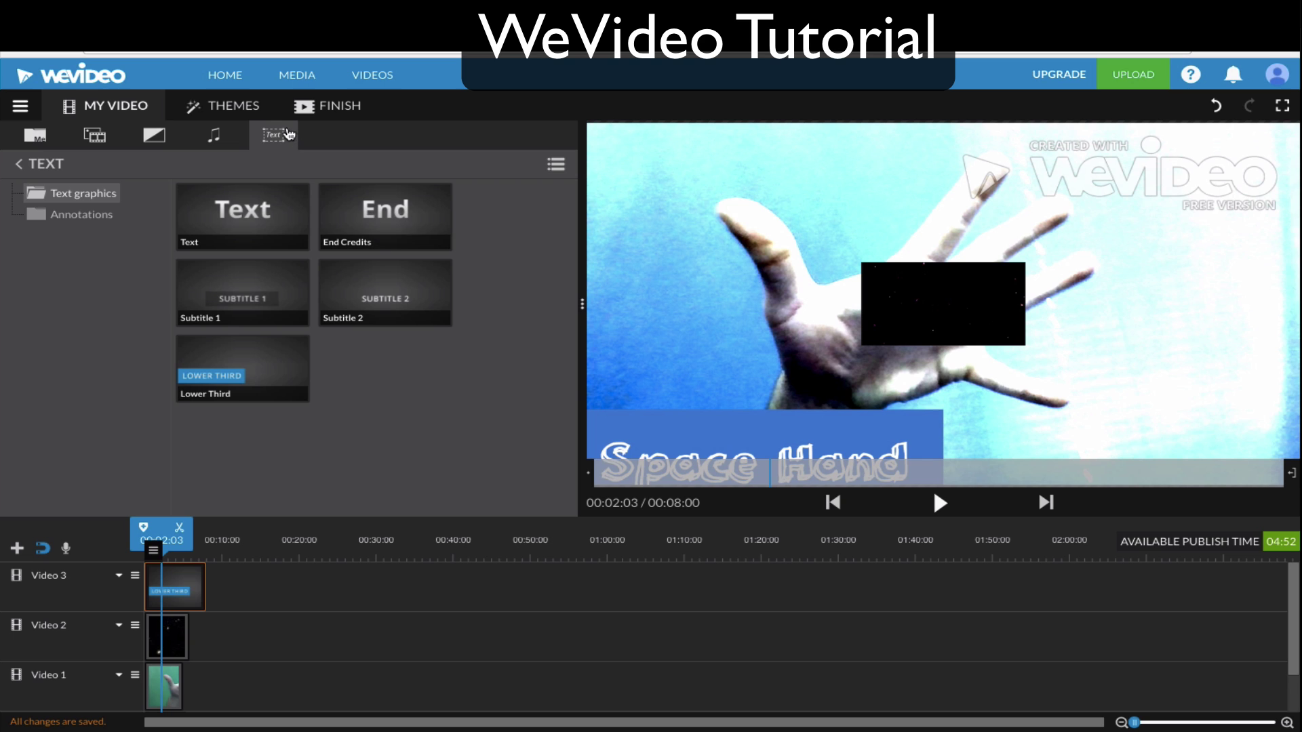
pyautogui.click(241, 114)
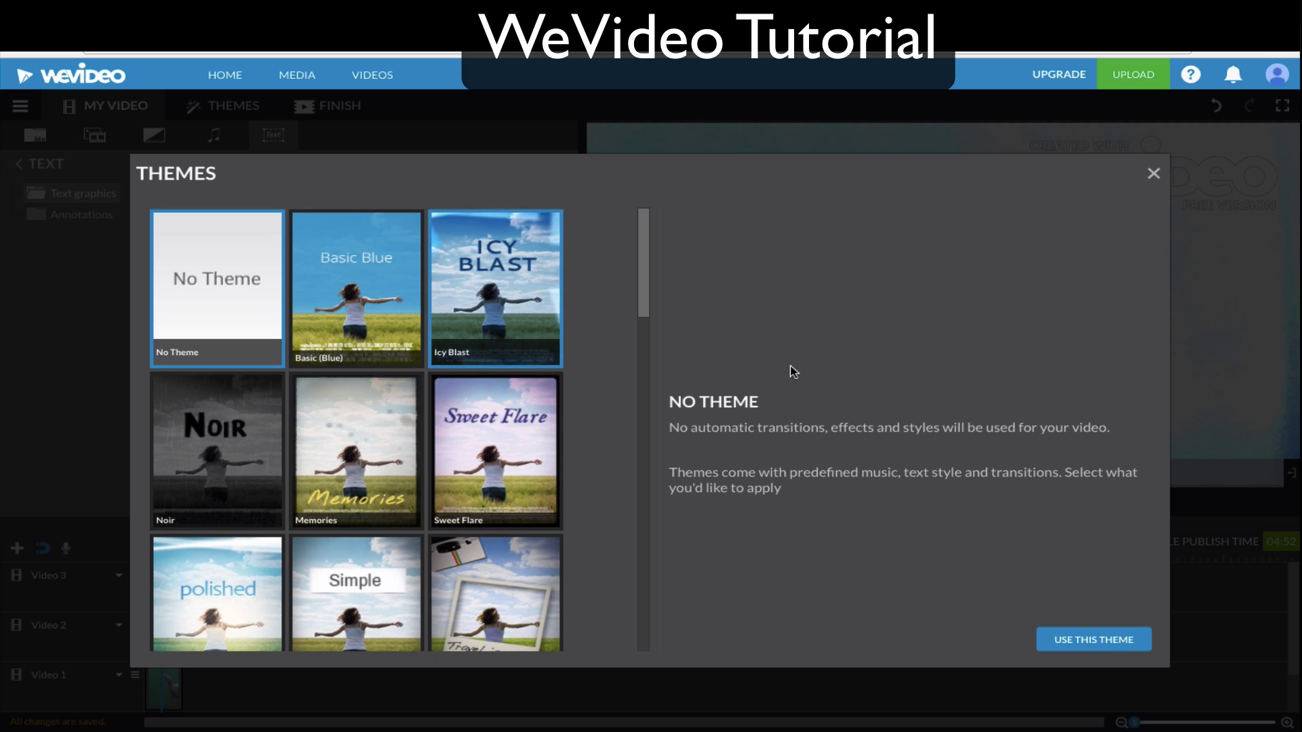
pyautogui.click(1153, 173)
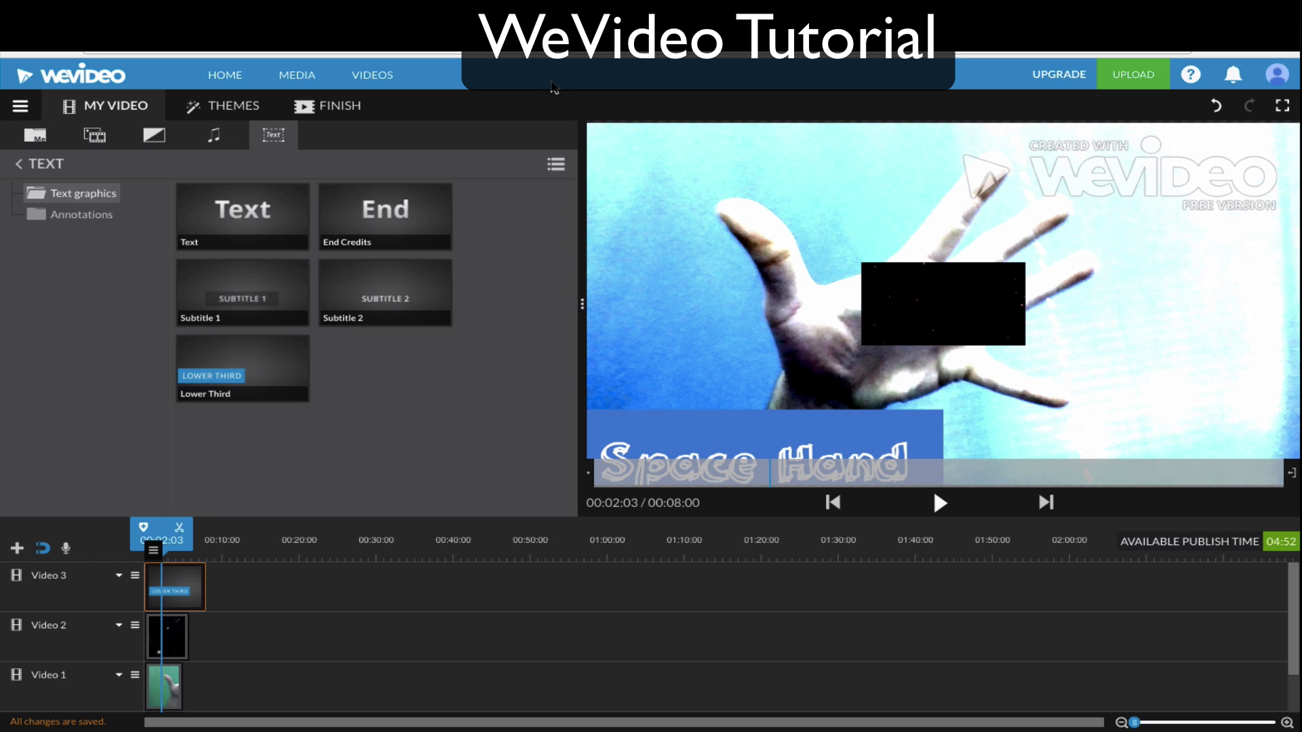
# Set the video title to 'Space Hand' on the Finish page
pyautogui.click(328, 114)
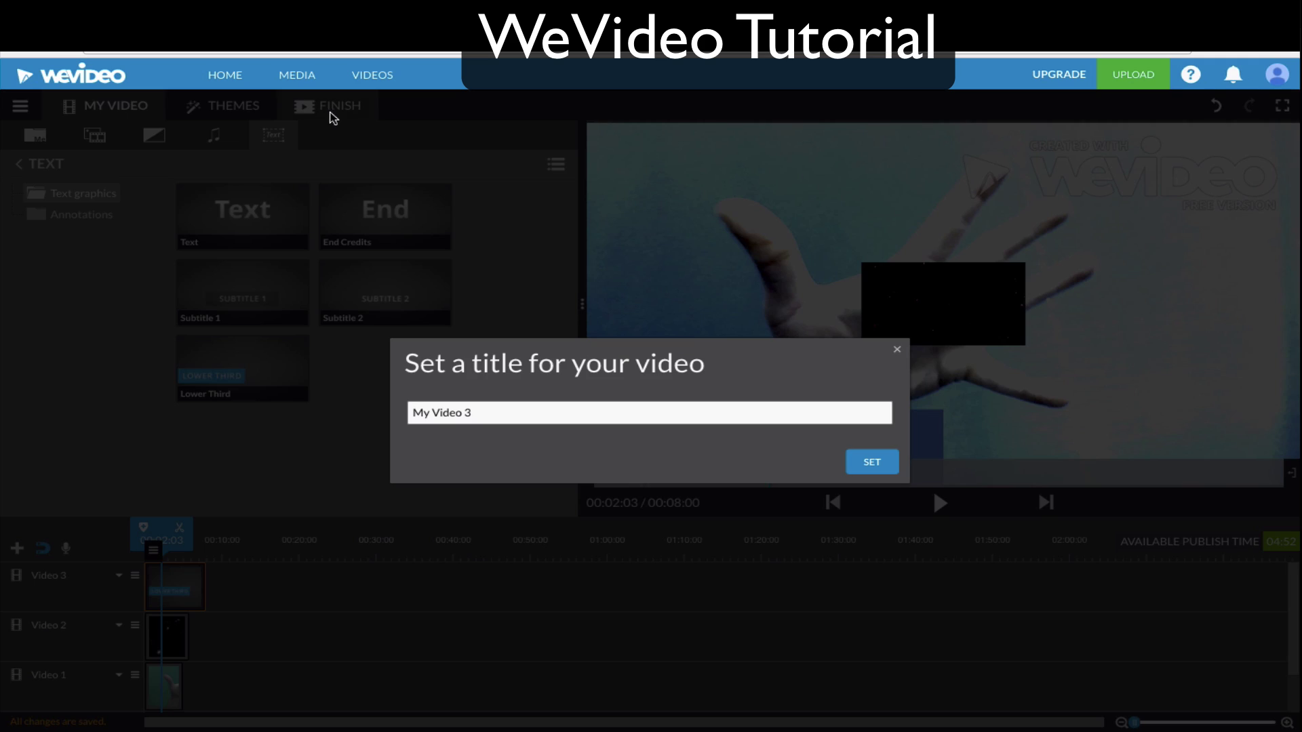
pyautogui.click(645, 416)
pyautogui.hotkey('ctrl', 'a')
pyautogui.write('Space')
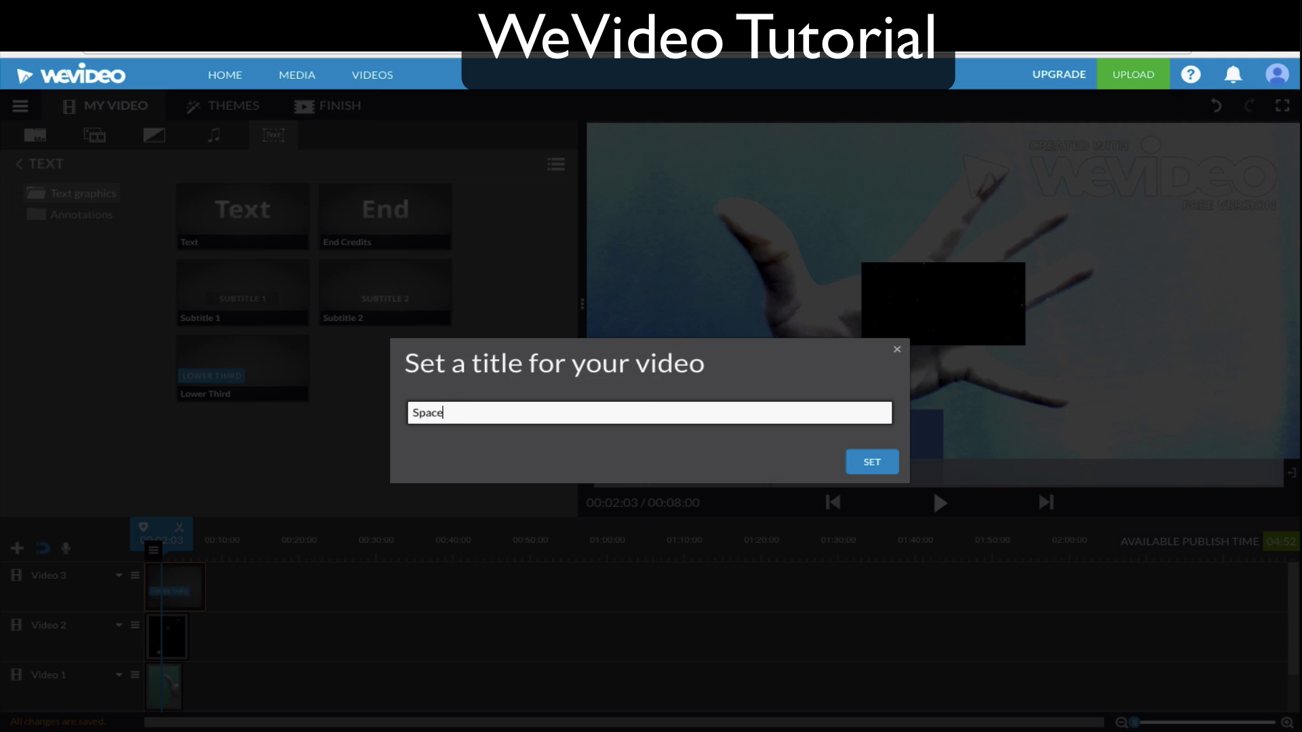
pyautogui.click(868, 463)
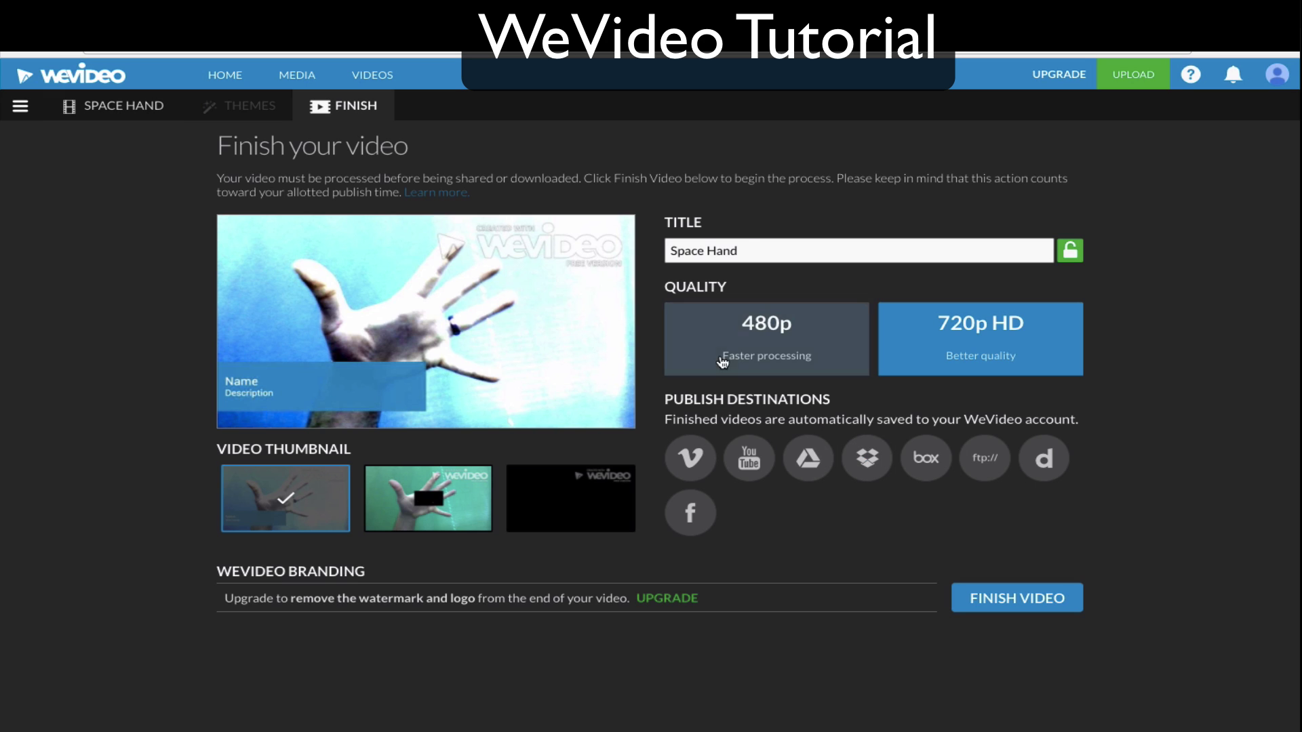
# Select 480p output quality and start processing the finished video
pyautogui.click(731, 361)
pyautogui.click(773, 359)
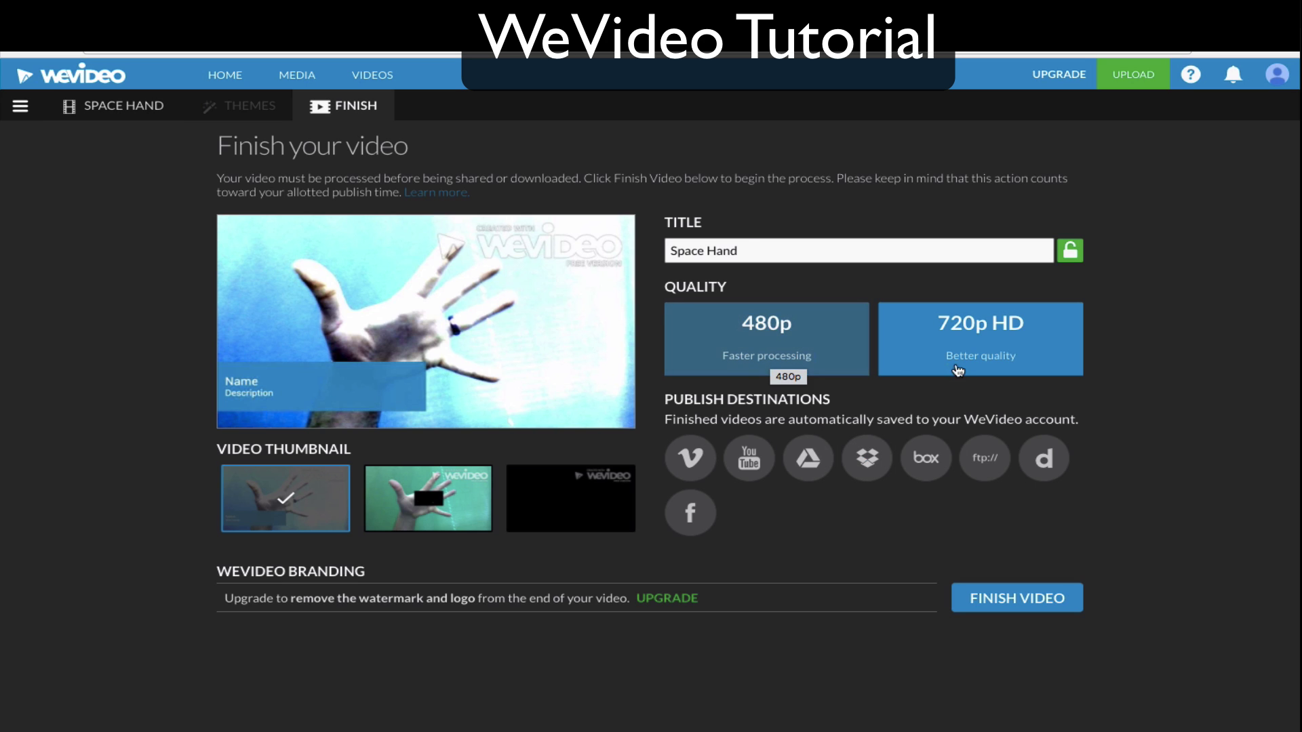
pyautogui.click(841, 349)
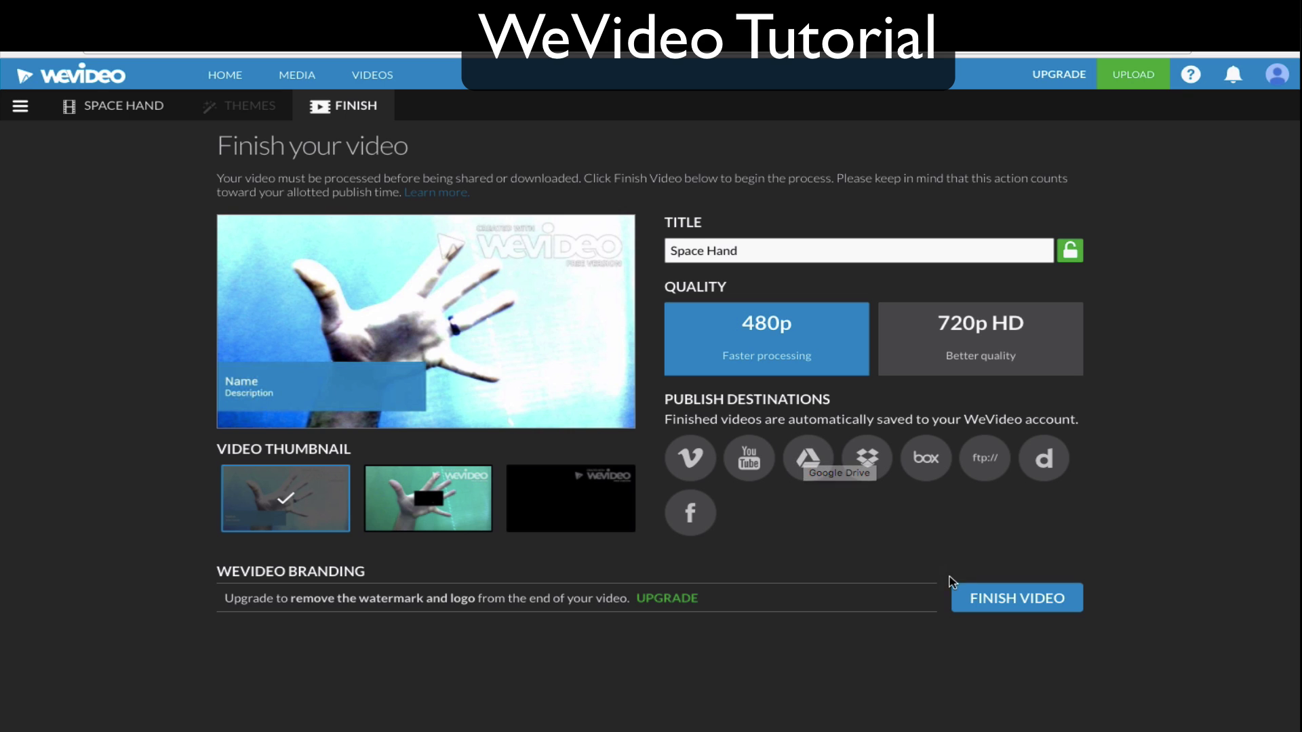
pyautogui.click(987, 600)
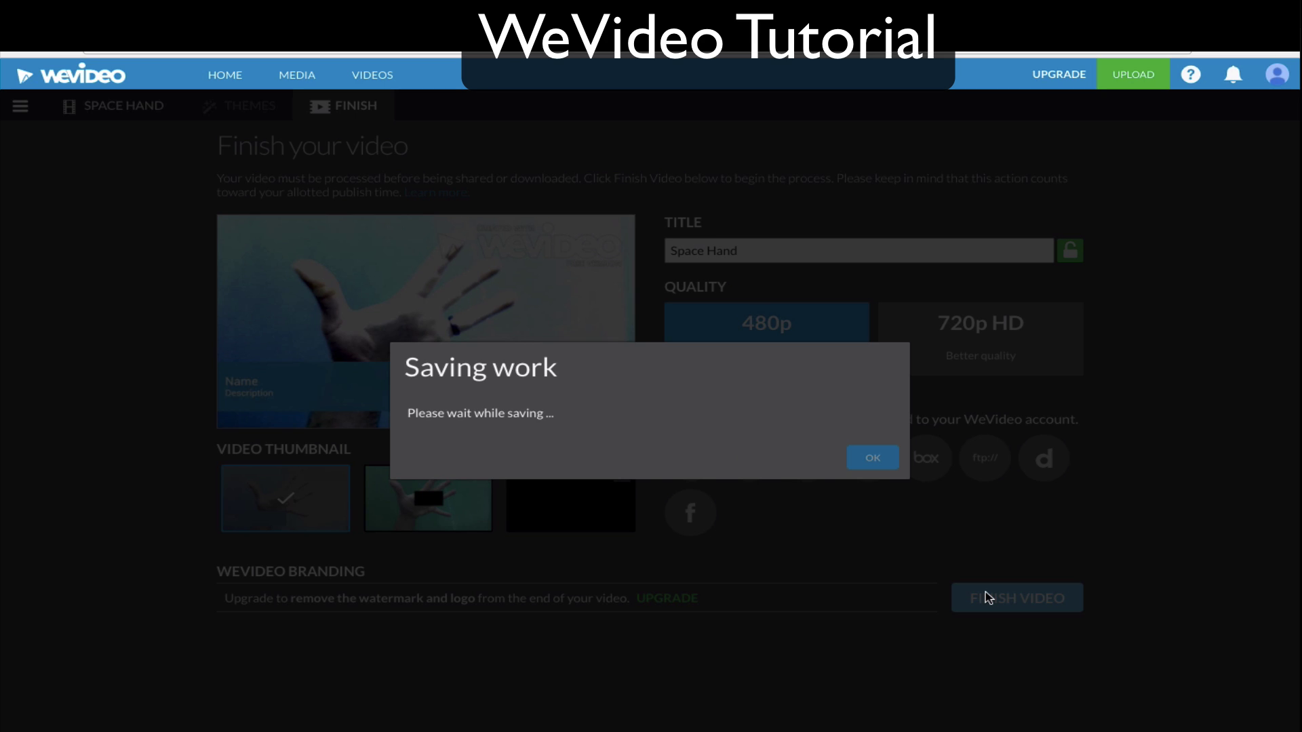